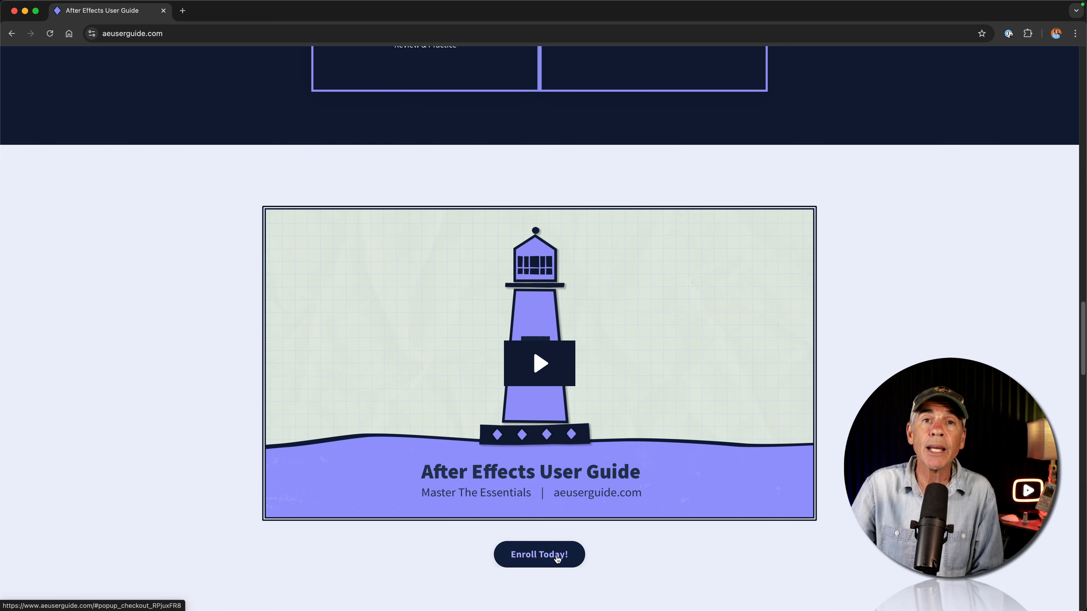
left_click(554, 557)
left_click(406, 349)
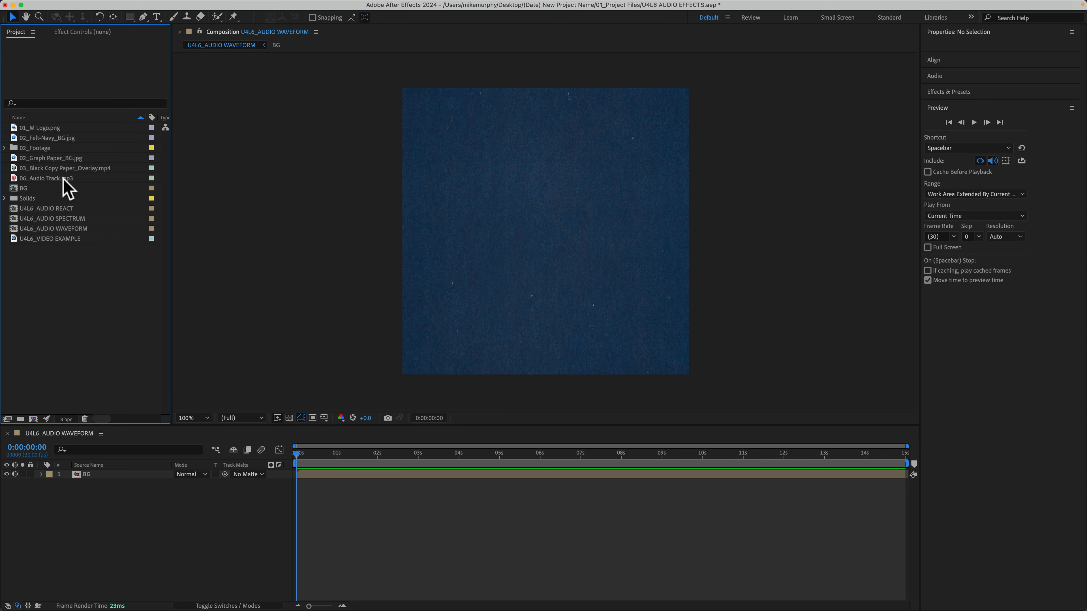
- Add 06_Audio Track.mp3 above the BG layer in the U4L6_AUDIO WAVEFORM timeline and preview it
left_click(67, 179)
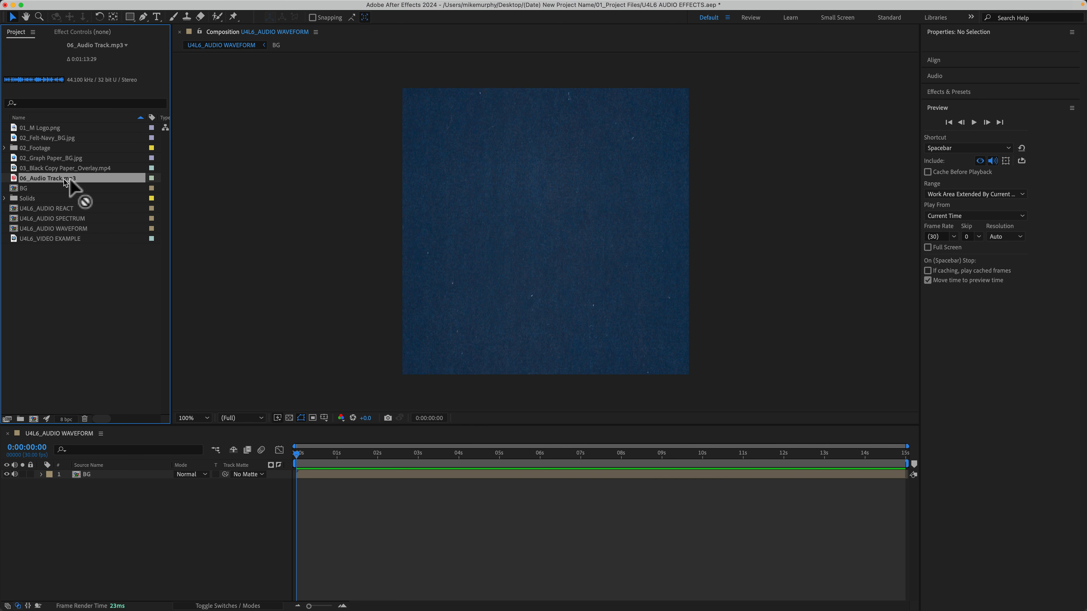
left_click_drag(65, 179, 139, 471)
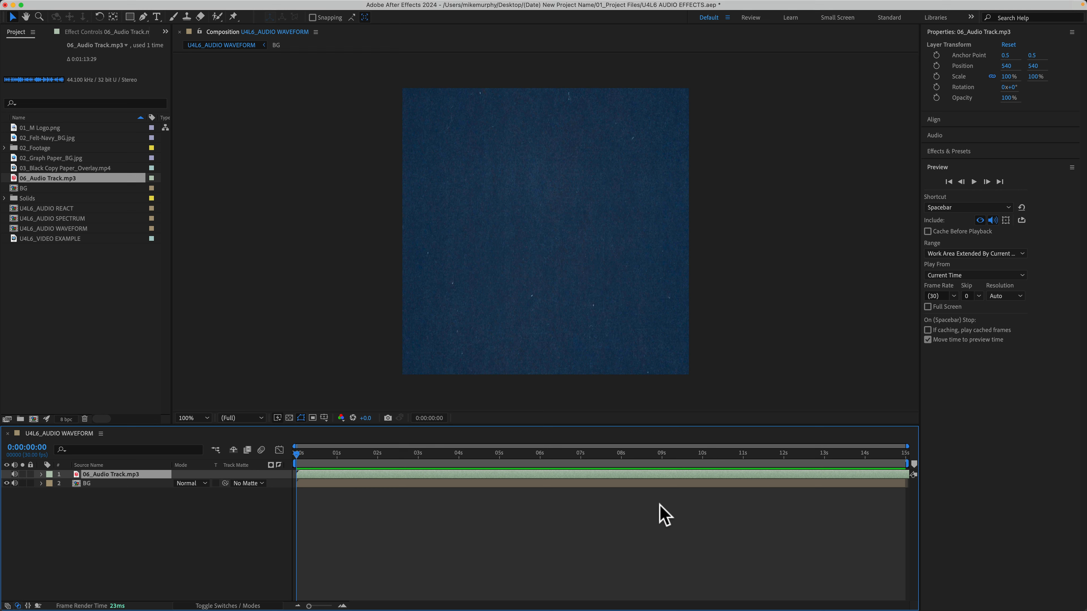
key("space")
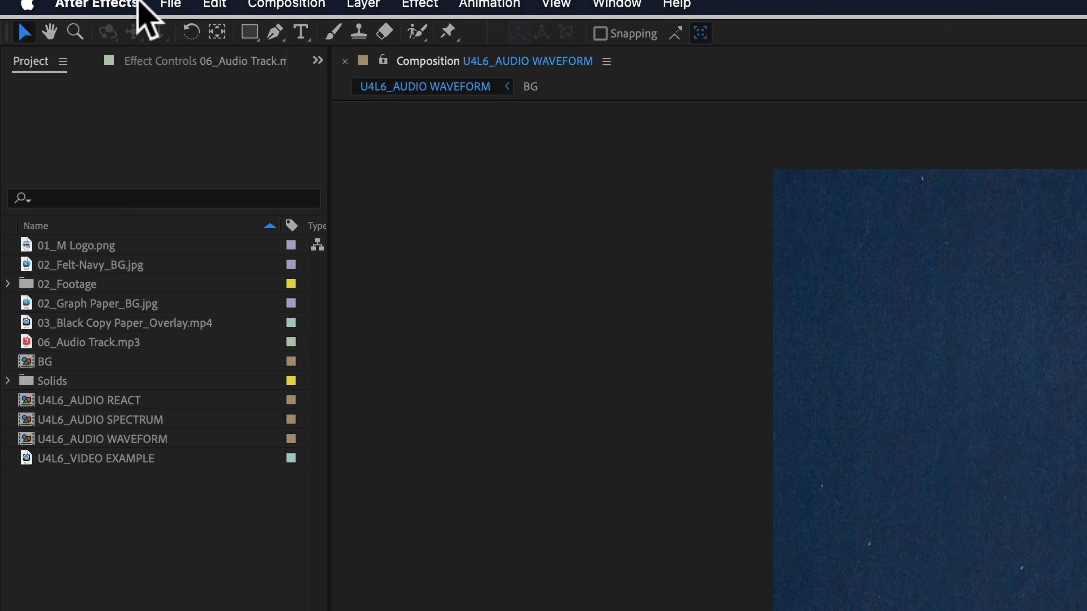
- Check the available default output devices in the Audio Hardware preferences without changing the setting
left_click(117, 10)
mouse_move(127, 77)
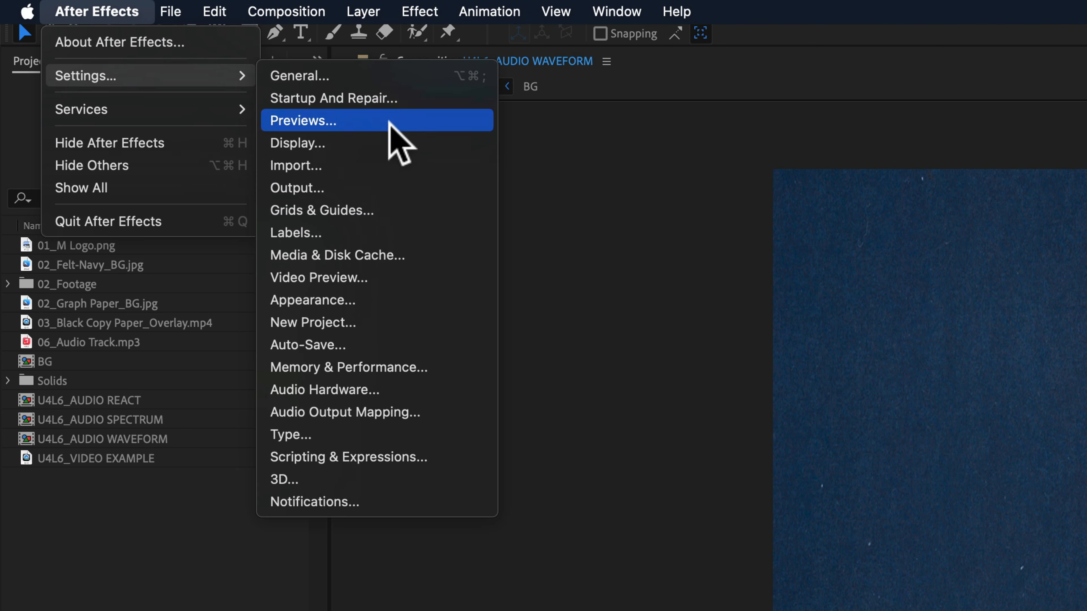
left_click(481, 387)
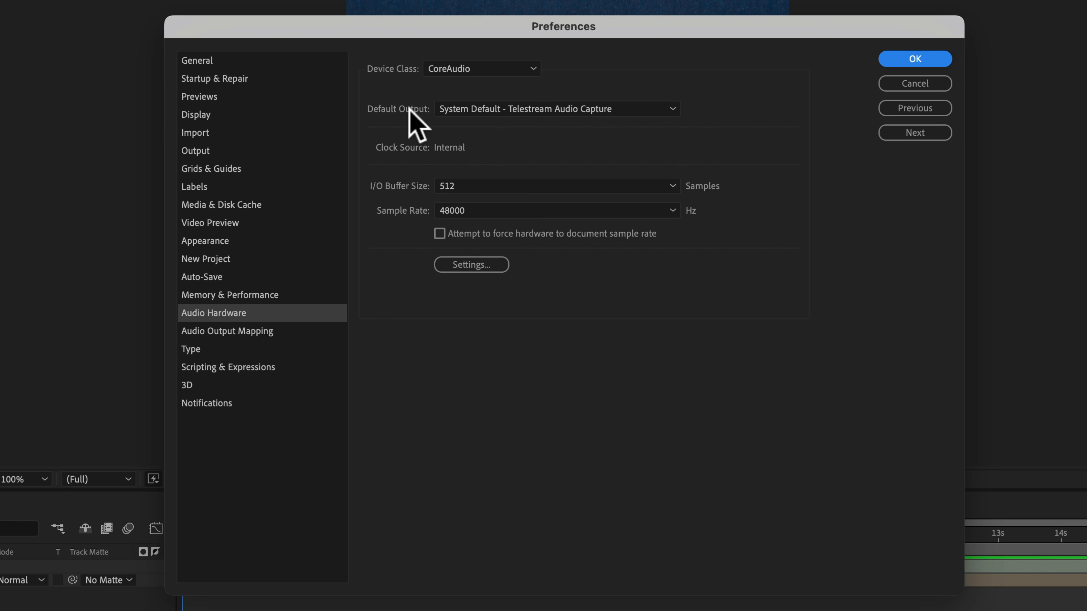
left_click(676, 109)
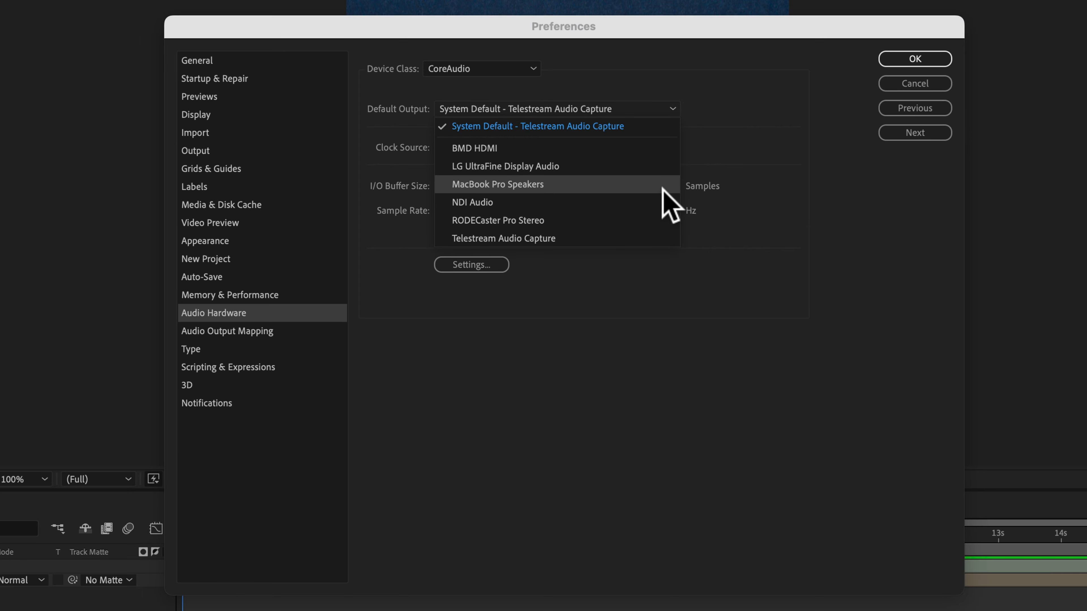
left_click(745, 150)
left_click(902, 86)
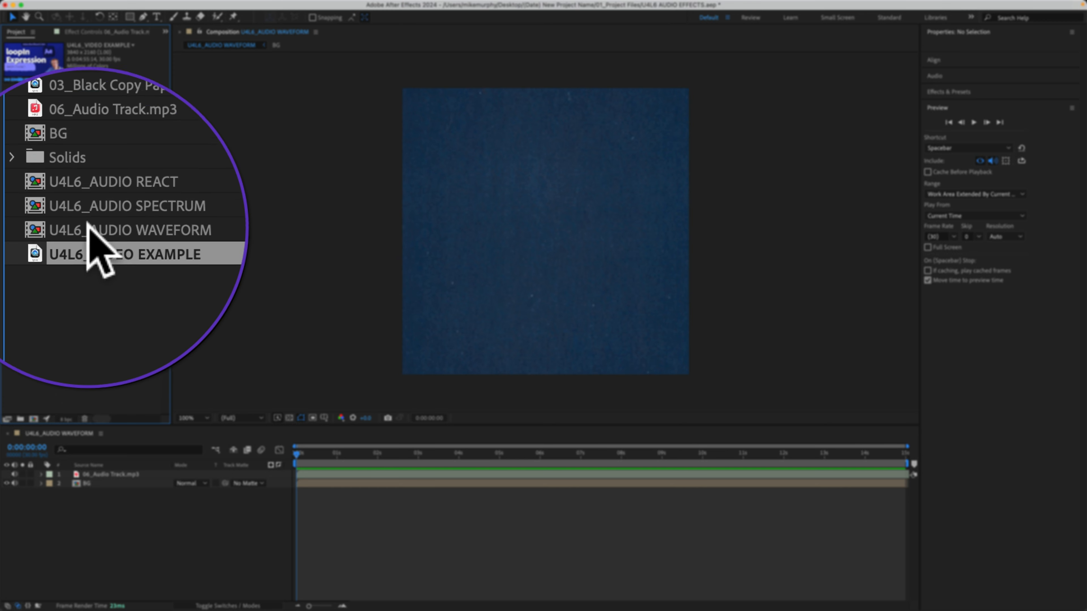
- Create a new composition from the U4L6_VIDEO EXAMPLE footage and check its composition settings
left_click(77, 237)
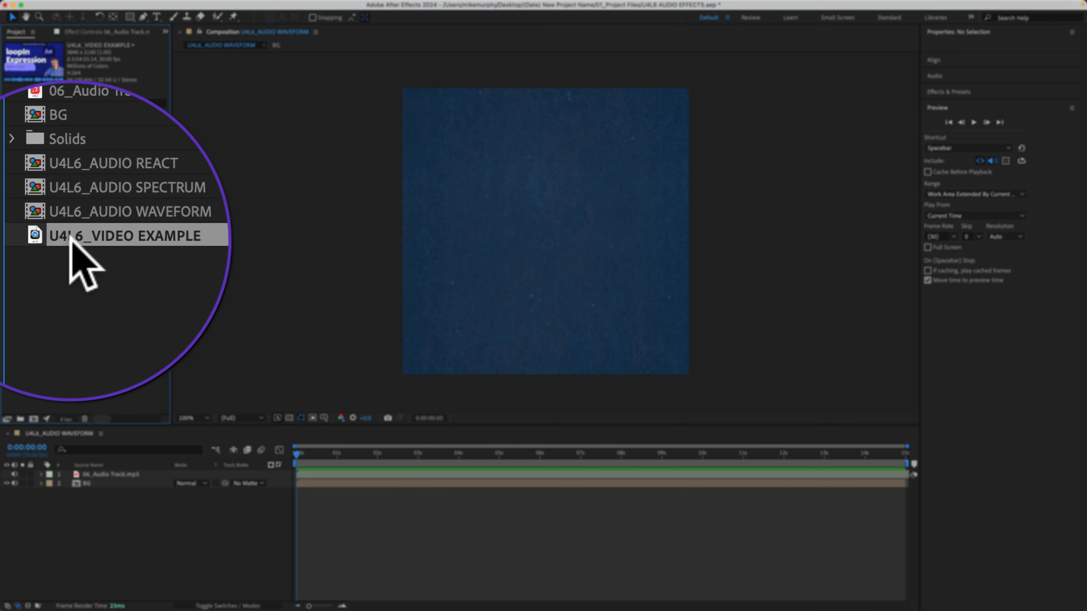
left_click_drag(73, 233, 74, 236)
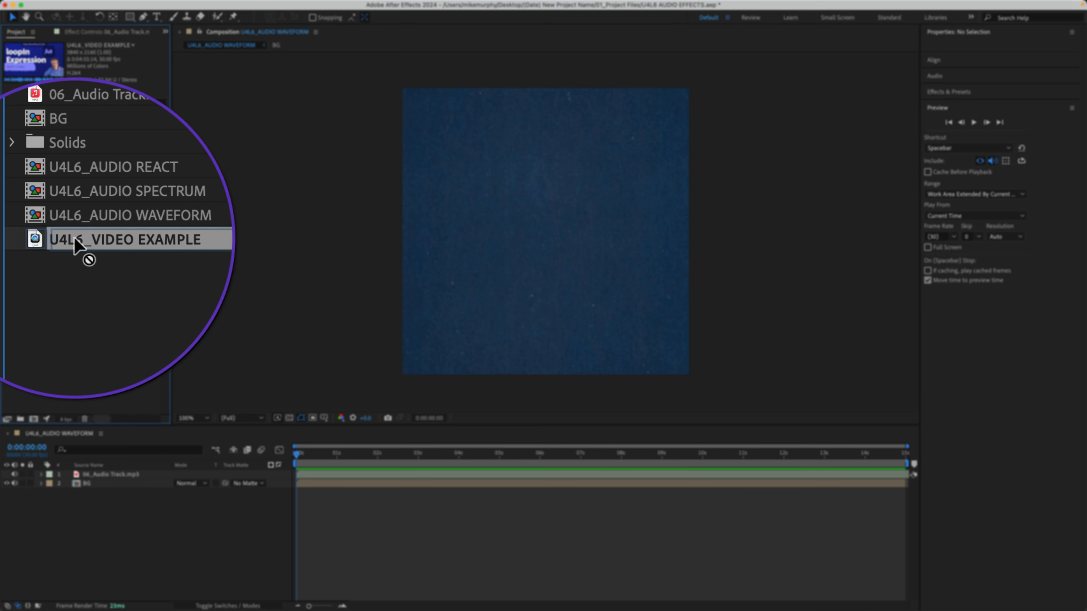
left_click_drag(75, 244, 85, 416)
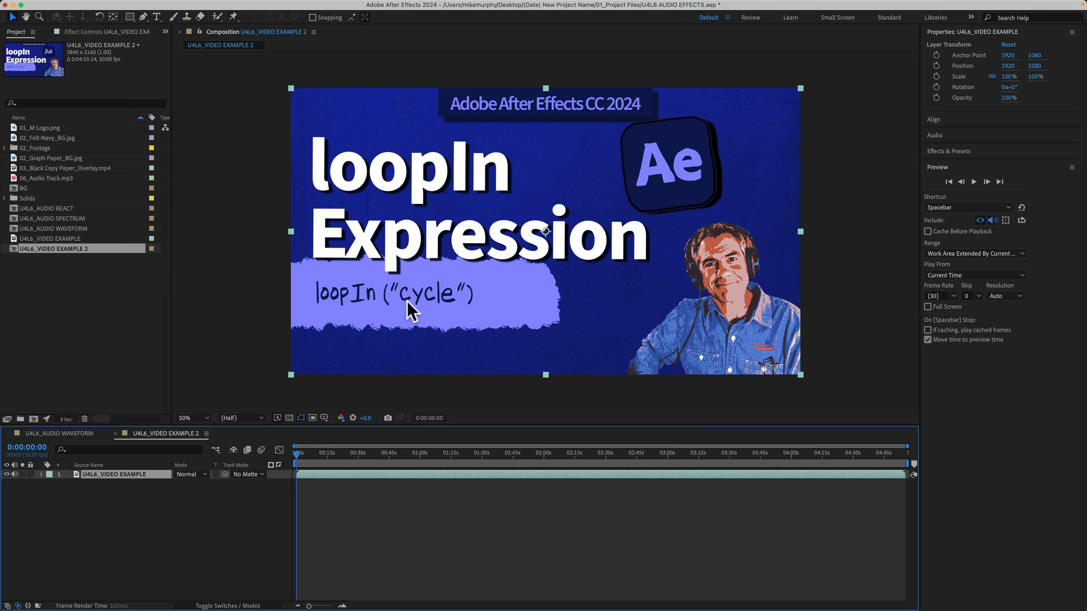
key("super+k")
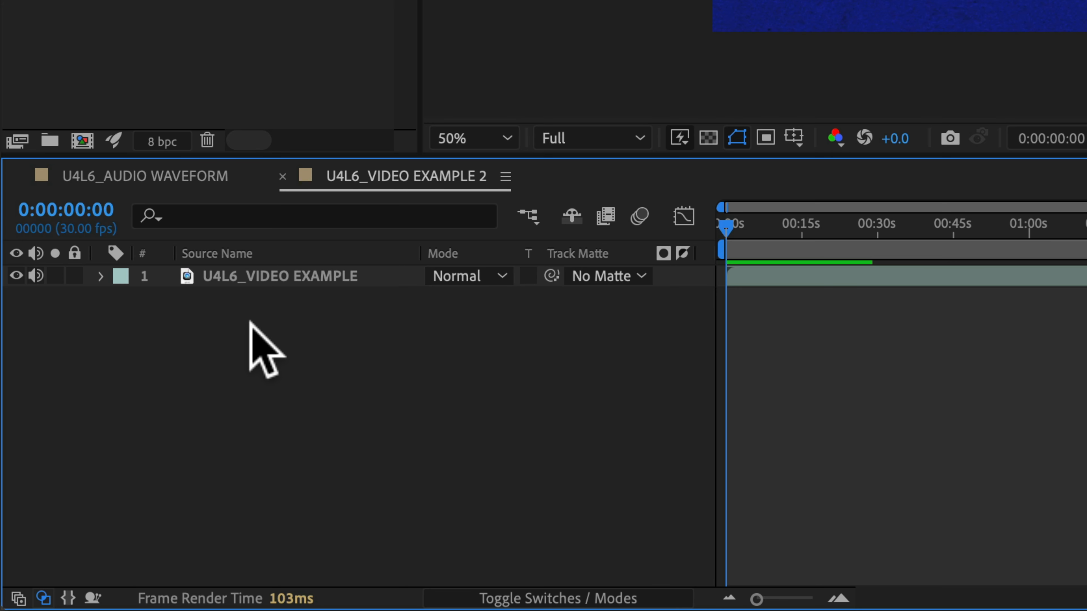
- Expand the U4L6_VIDEO EXAMPLE layer's Audio properties to show its levels and waveform
left_click(101, 274)
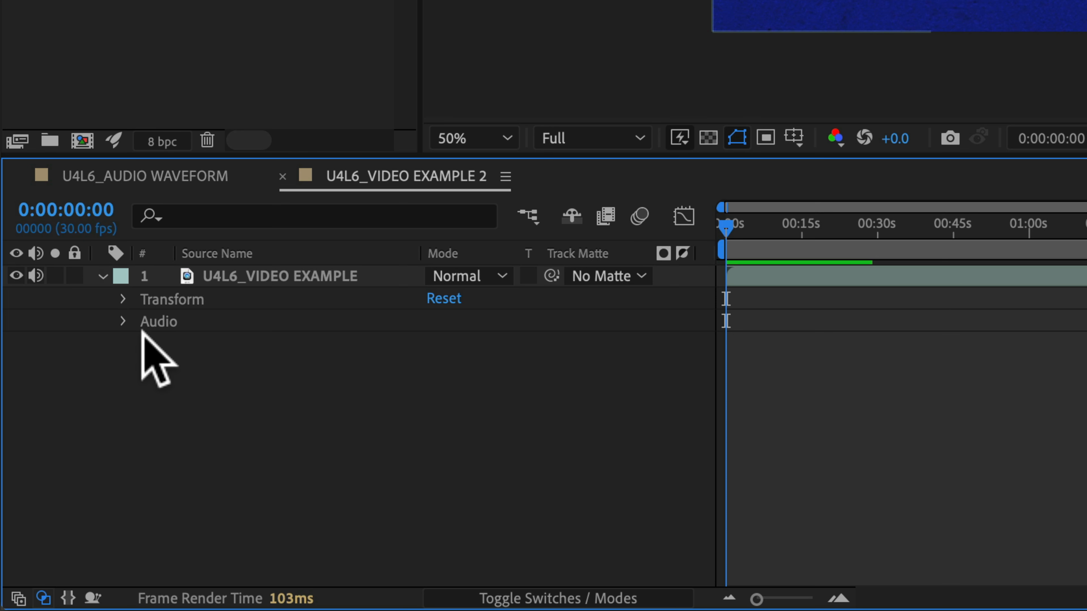
left_click(123, 322)
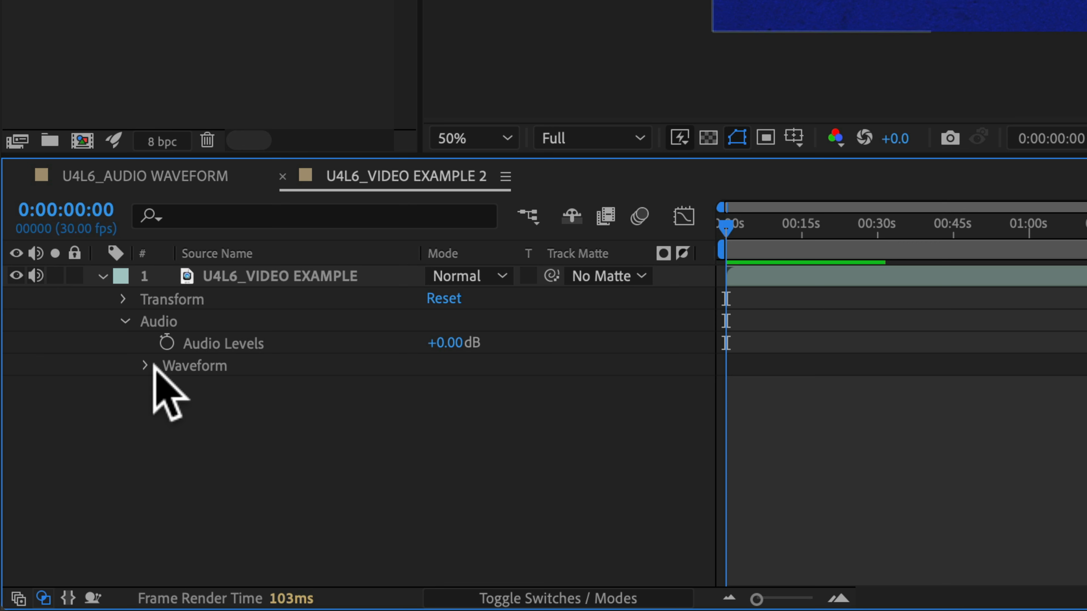
left_click(146, 367)
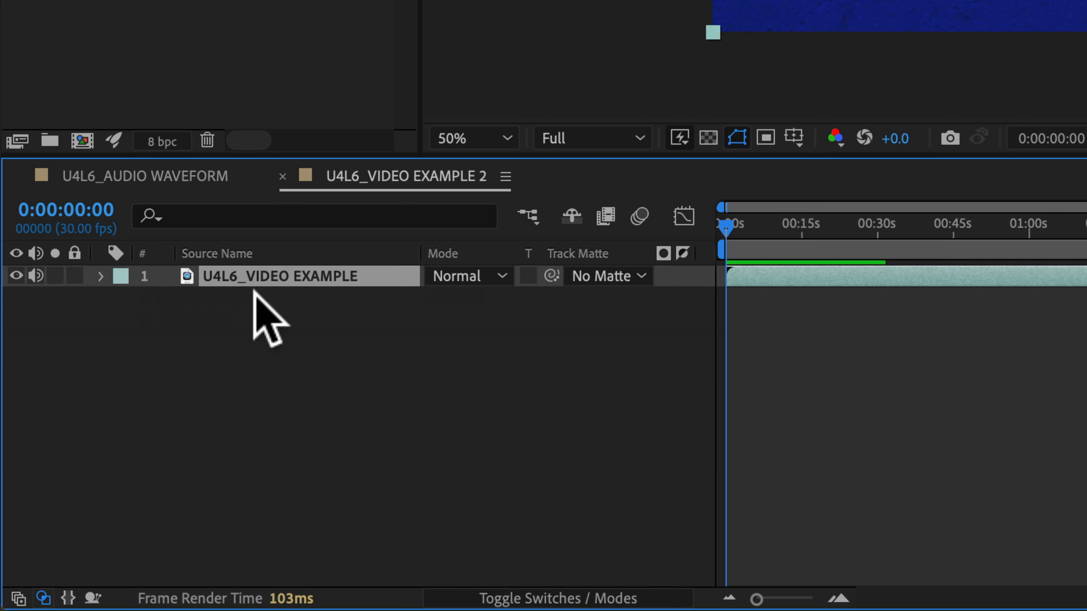
- Reveal only the selected video layer's Audio Levels, collapse them, and display its waveform directly
left_click(253, 291)
left_click(255, 273)
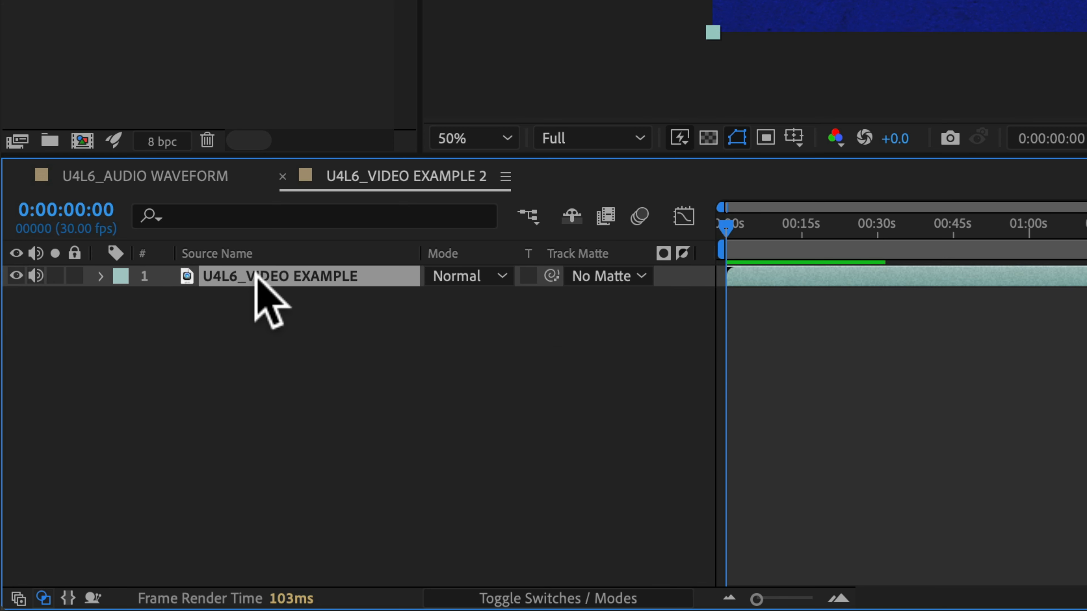
key("l")
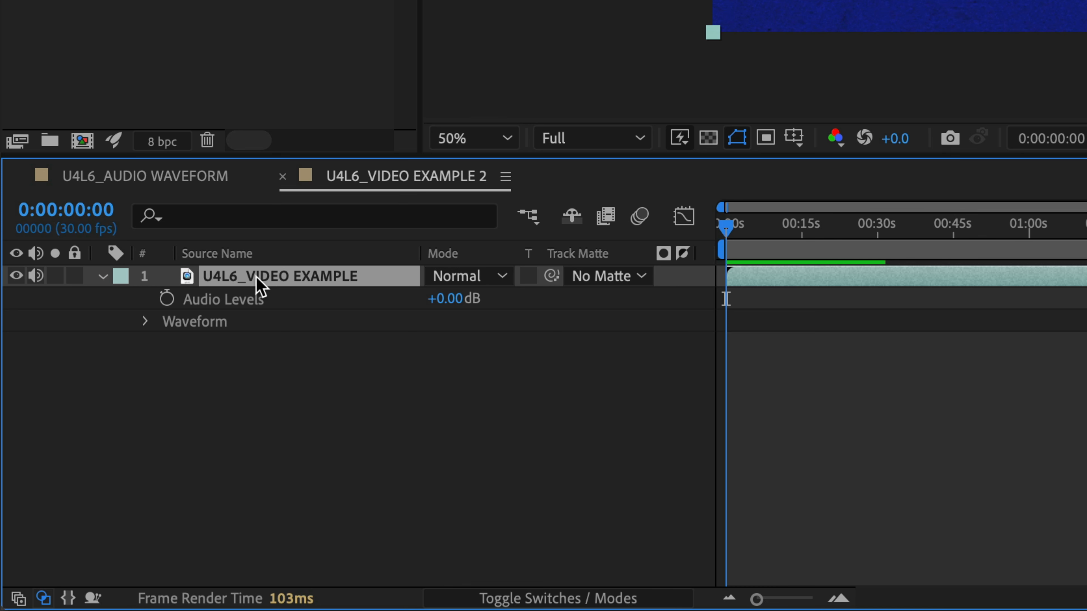
key("l")
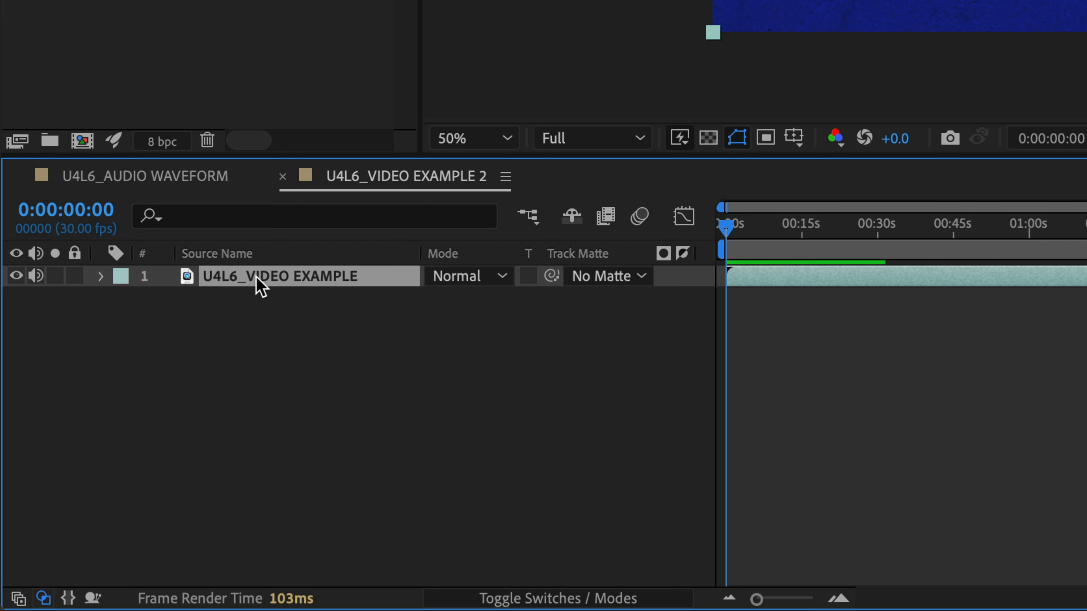
key("l")
key("l")
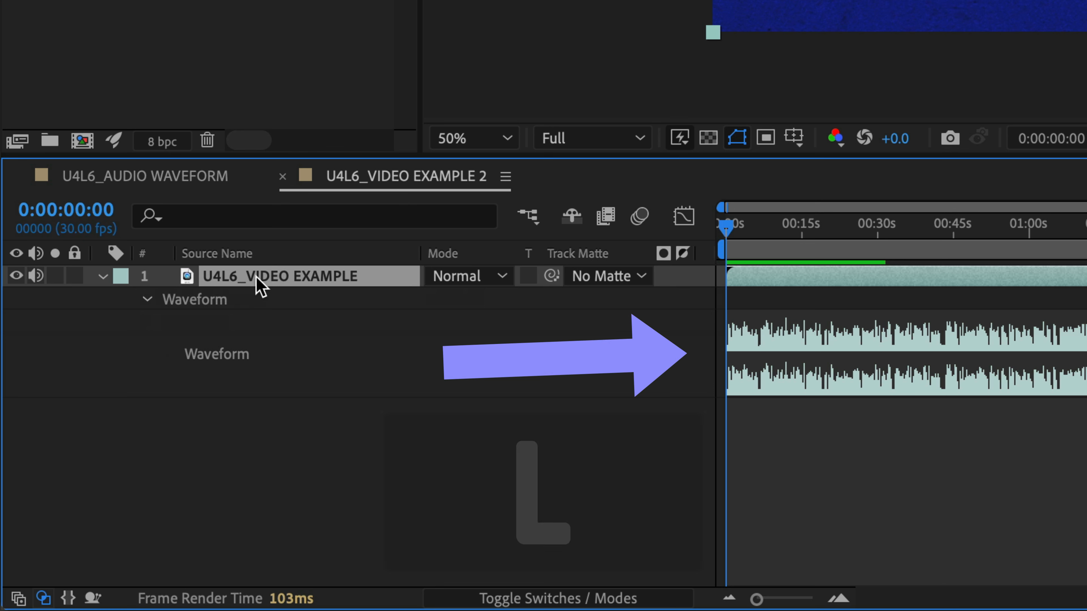
key("l")
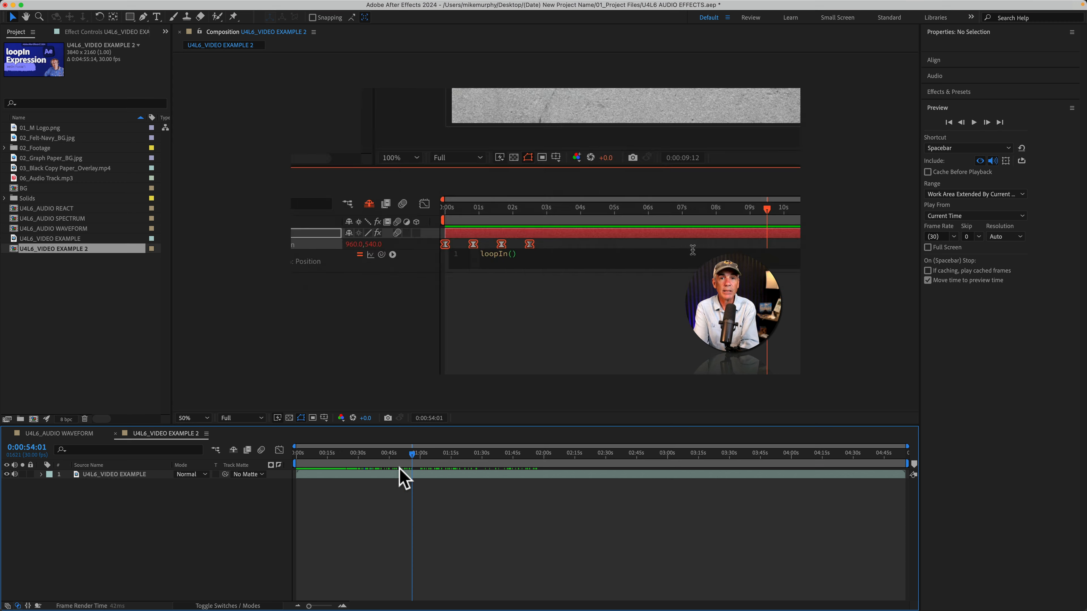
- Scrub through the video composition's timeline and toggle the audio of the U4L6_VIDEO EXAMPLE layer
left_click_drag(399, 469, 485, 485)
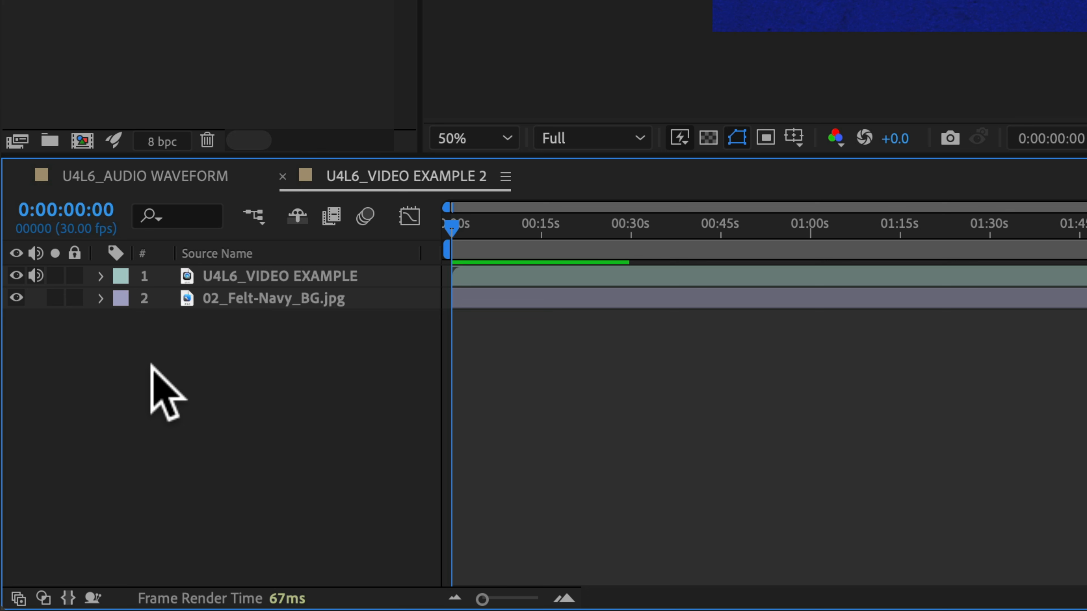
left_click(36, 277)
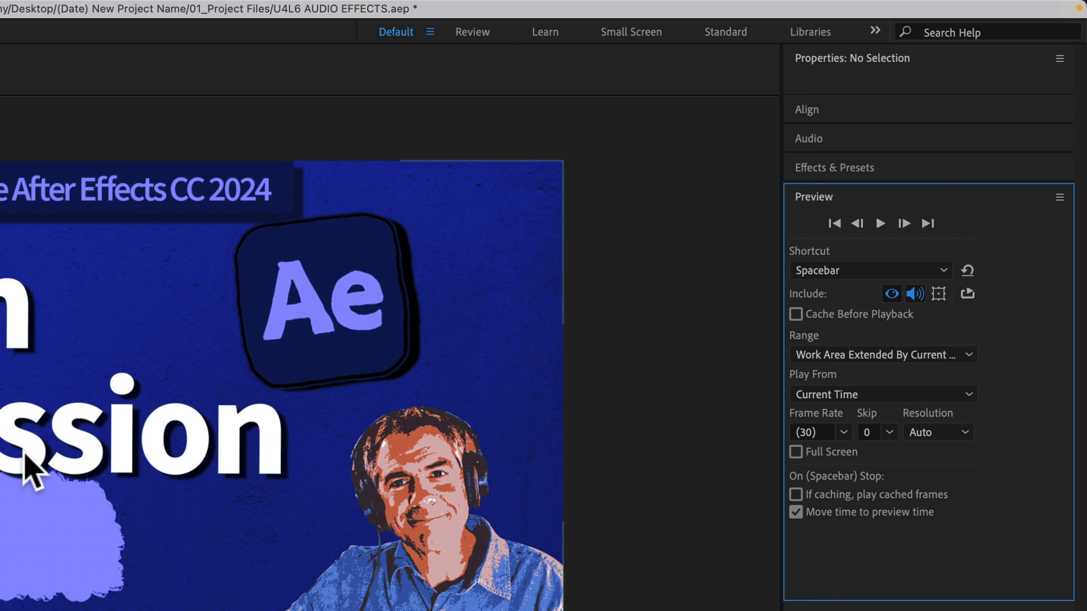
- Exclude audio from the preview options and play the composition
left_click(828, 199)
left_click(828, 199)
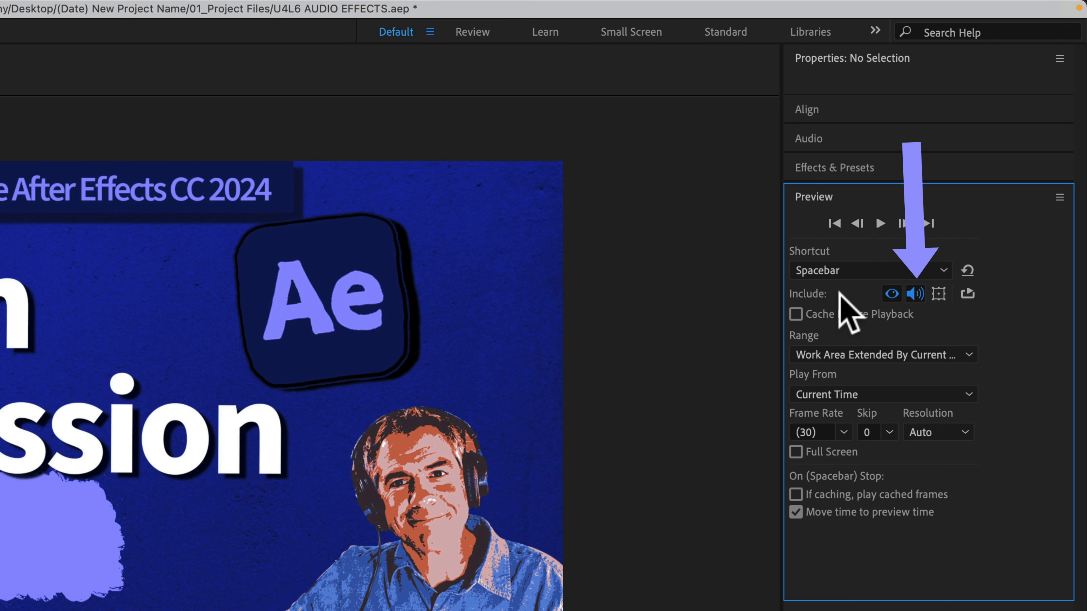
left_click(914, 298)
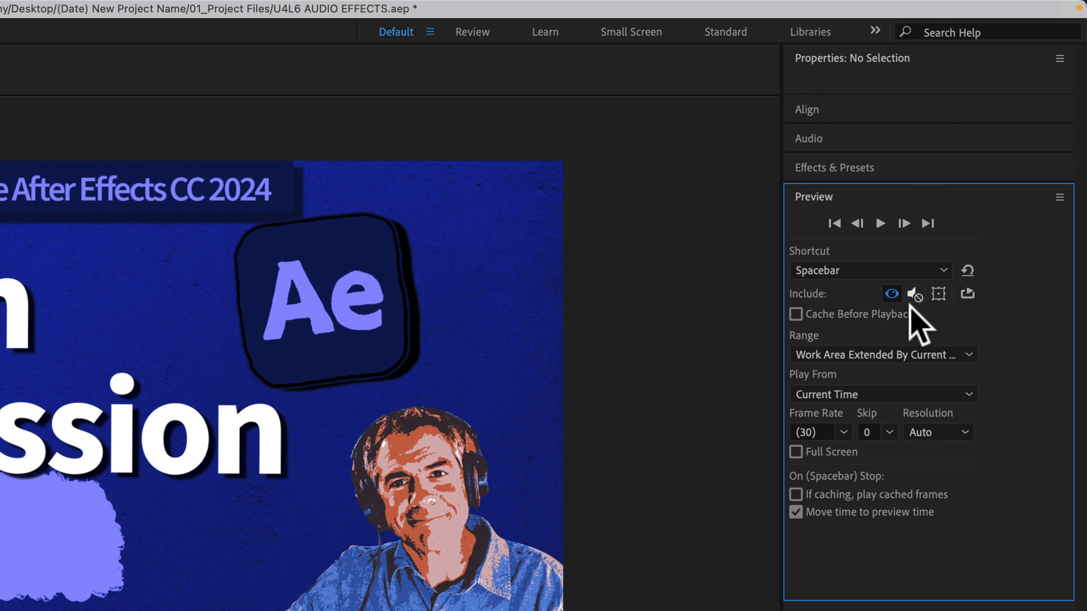
left_click(880, 220)
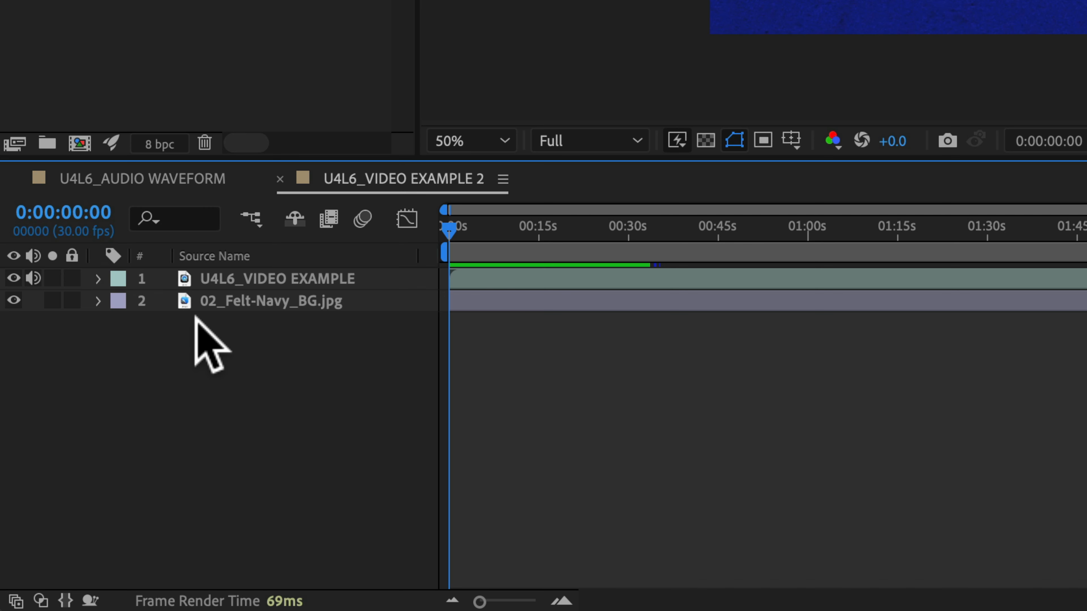
- Display the audio waveform of U4L6_VIDEO EXAMPLE above the 02_Felt-Navy_BG.jpg layer in the timeline
left_click(98, 279)
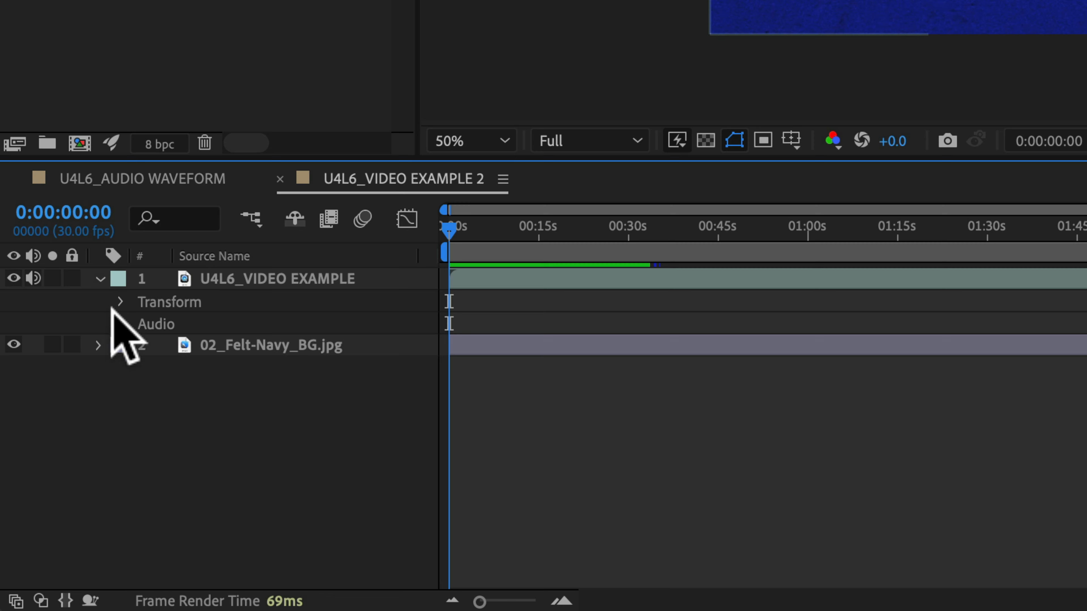
left_click(122, 324)
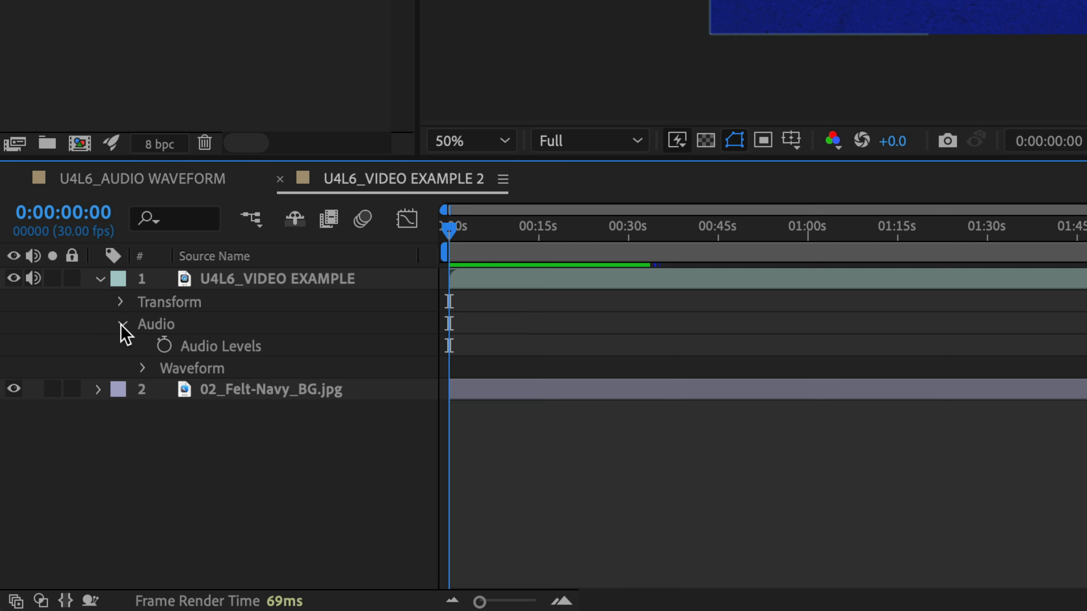
left_click(144, 368)
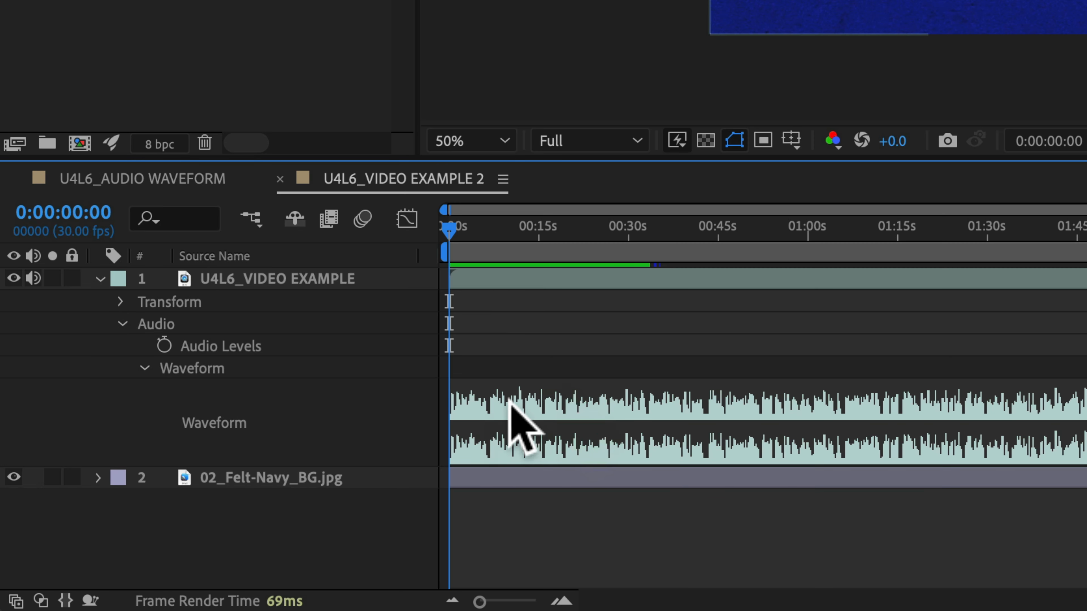
- Show the Switches column in the timeline and try adjusting the video layer's Audio Levels value
right_click(231, 256)
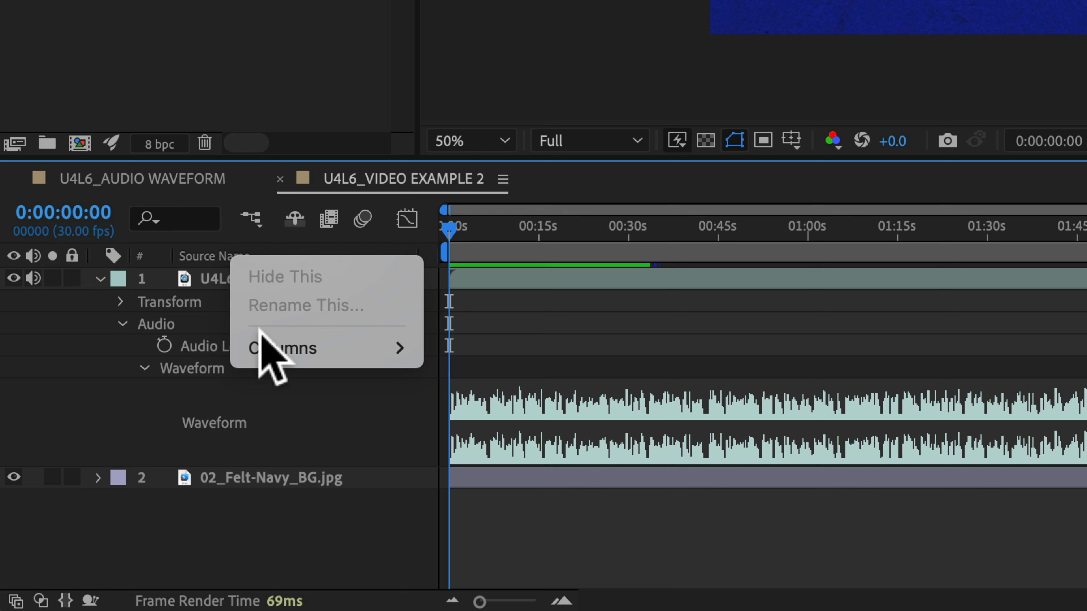
mouse_move(262, 349)
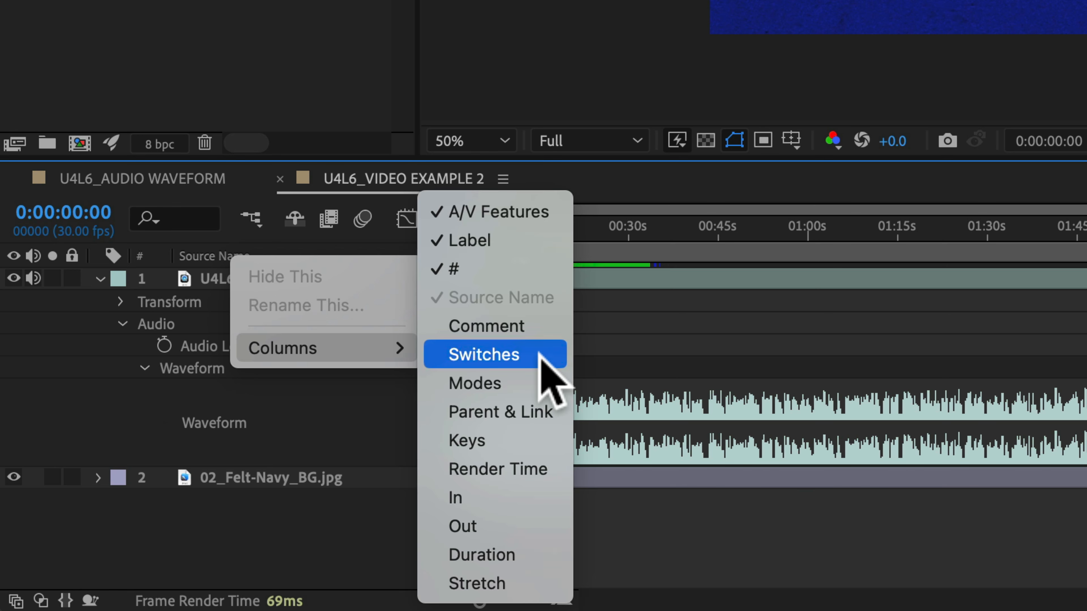
left_click(552, 376)
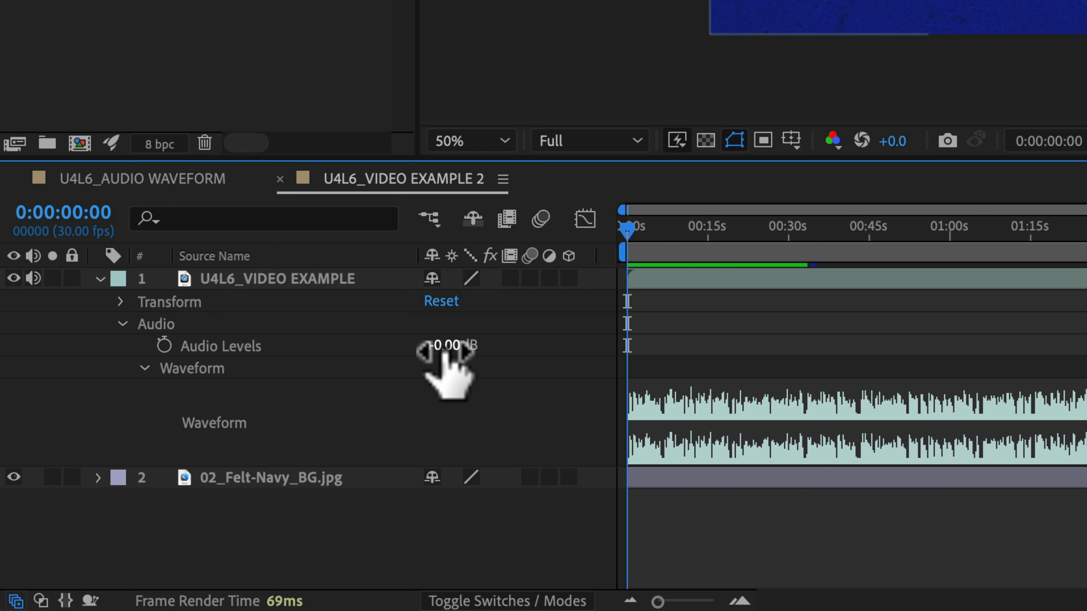
mouse_move(445, 346)
left_mouse_down()
mouse_move(415, 357)
mouse_move(453, 354)
left_mouse_up()
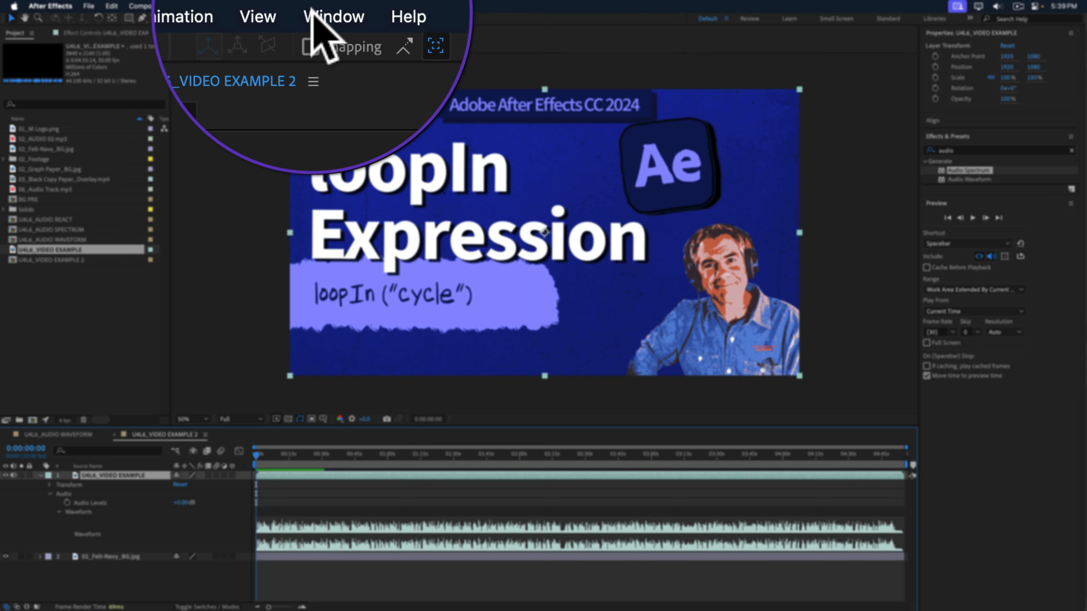
- Display the audio level meters and try lowering the video layer's volume with the combined level slider
left_click(313, 10)
left_click(316, 158)
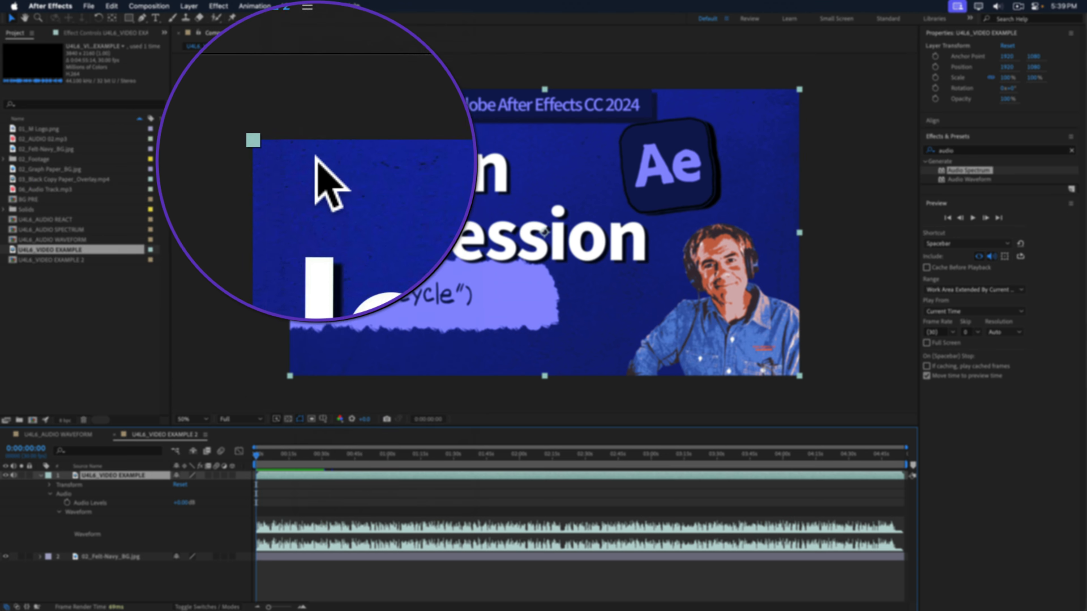
left_click(64, 494)
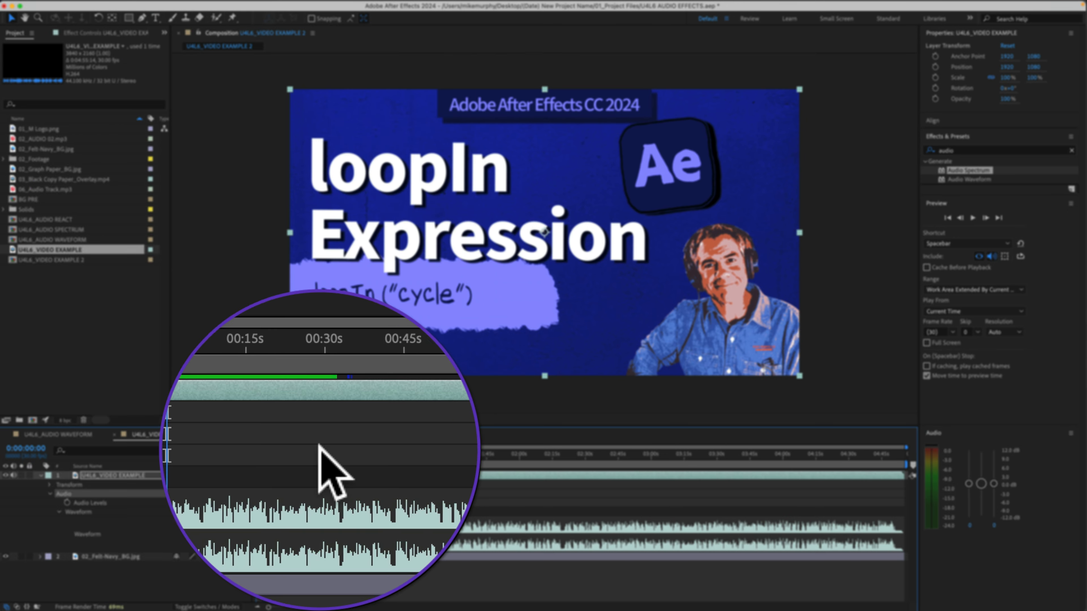
left_click_drag(982, 484, 983, 497)
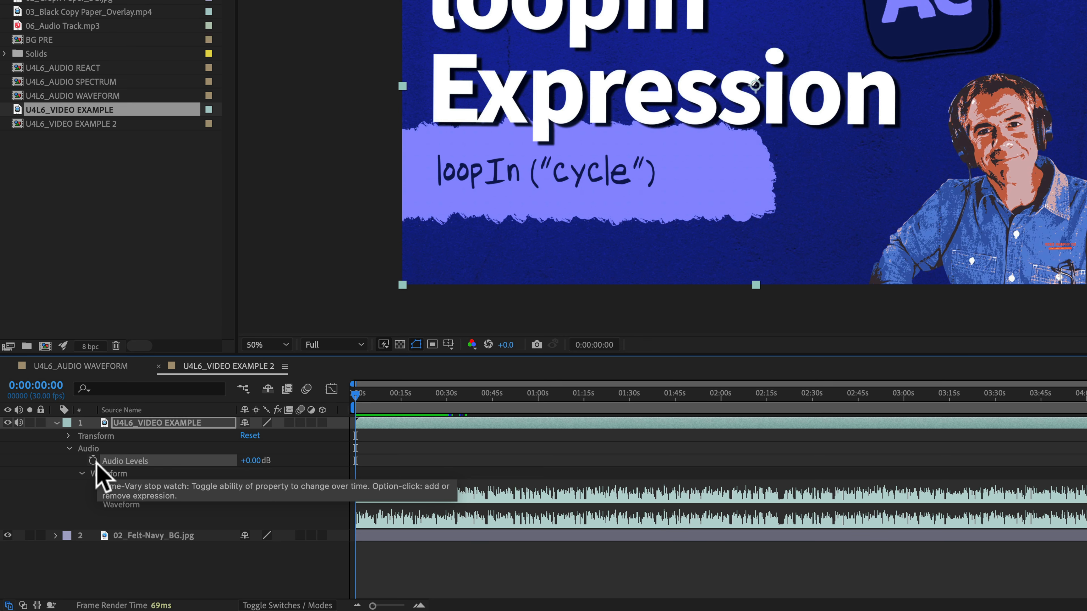
- Keyframe the U4L6_VIDEO EXAMPLE layer's Audio Levels at -34 dB at the start of the composition
mouse_move(364, 396)
left_mouse_down()
mouse_move(427, 396)
mouse_move(345, 403)
mouse_move(354, 395)
left_mouse_up()
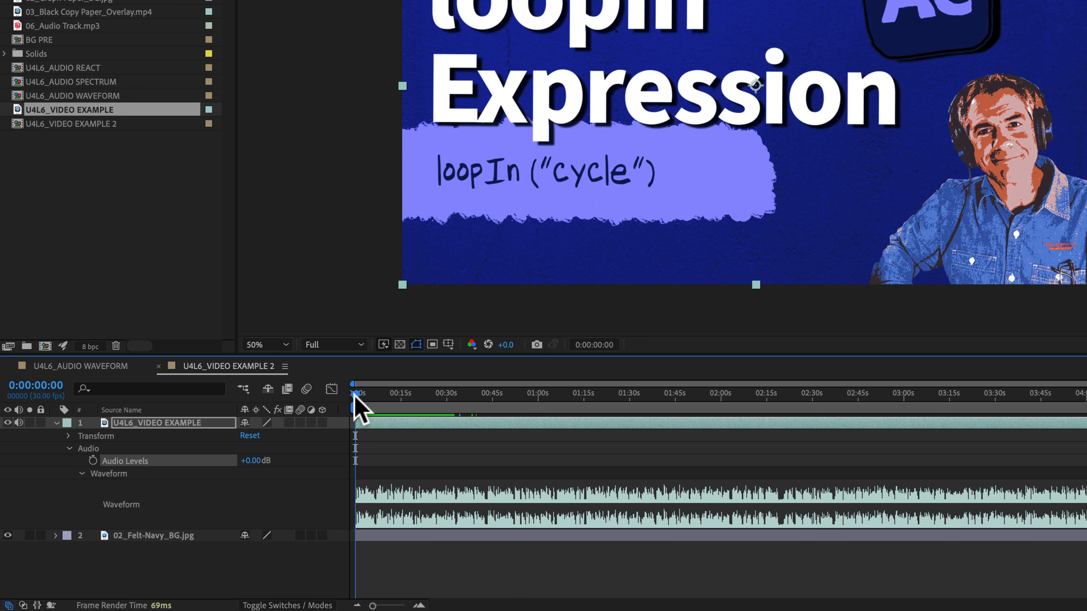
left_click(93, 460)
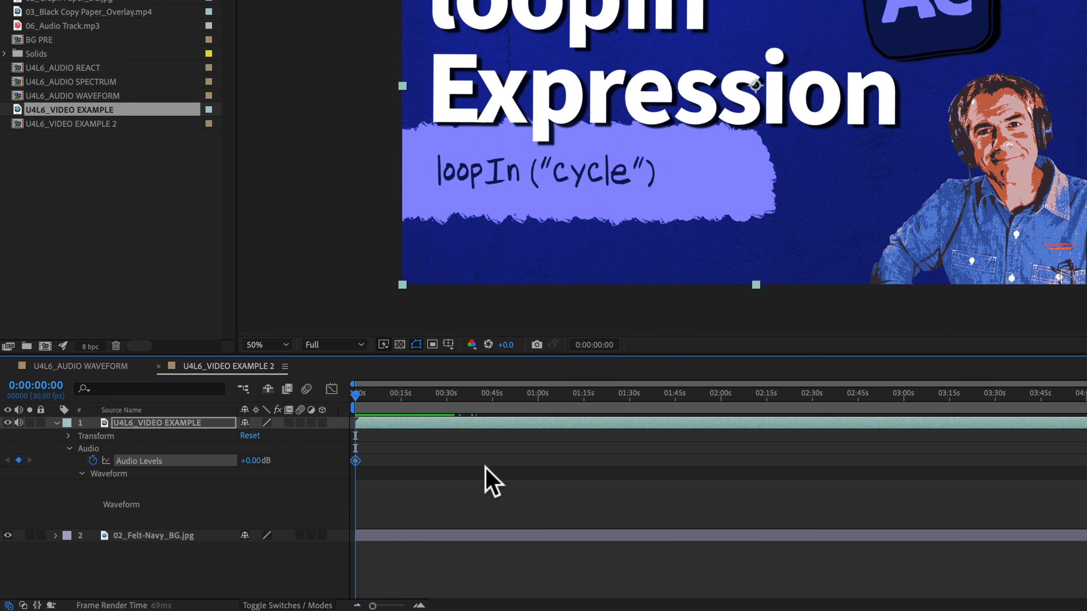
left_click_drag(254, 461, 235, 468)
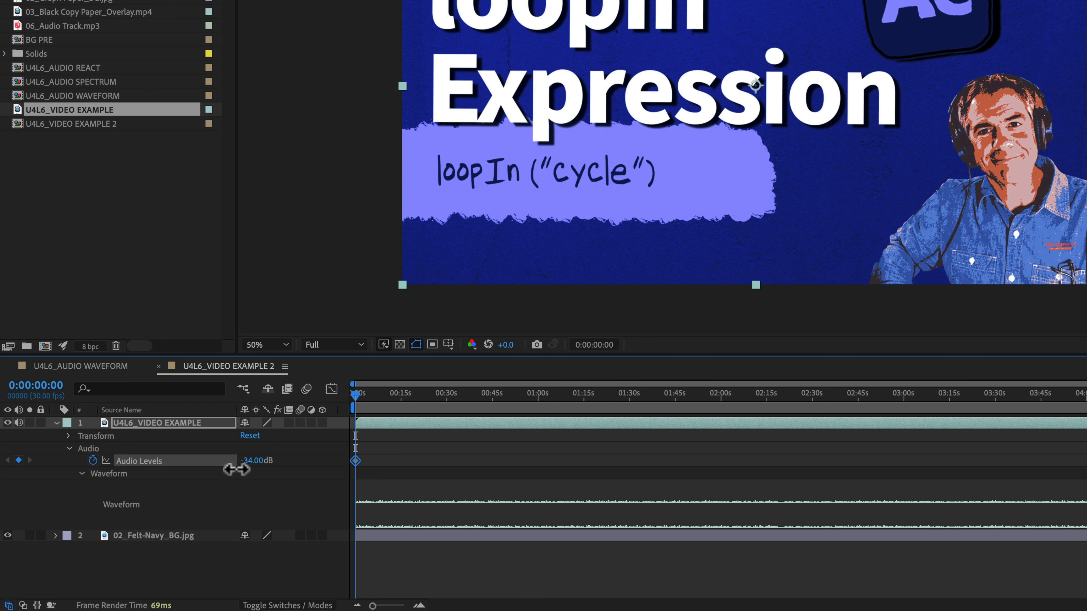
- Add an Audio Levels keyframe of 0 dB at 0:00:44:07 and move that keyframe slightly later in time
left_click_drag(367, 392, 490, 393)
left_click(261, 460)
type("0")
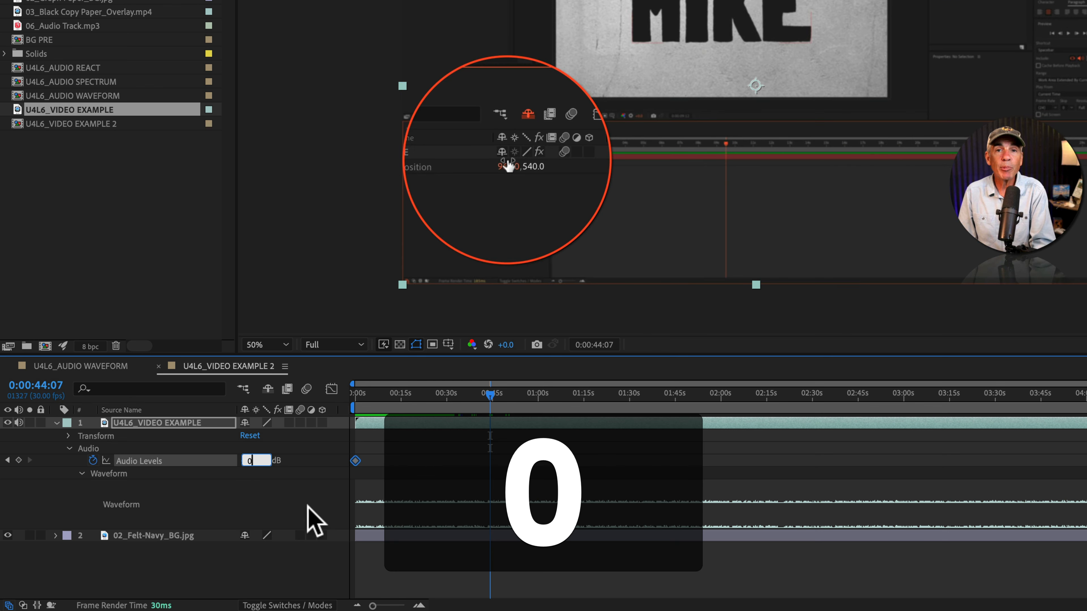
key("Return")
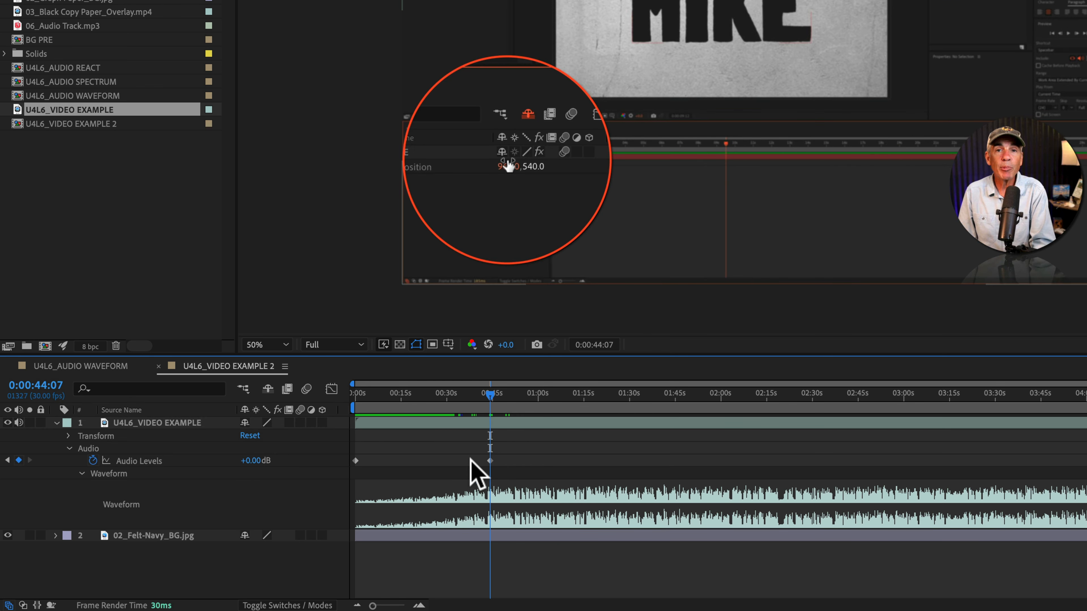
left_click_drag(489, 461, 514, 462)
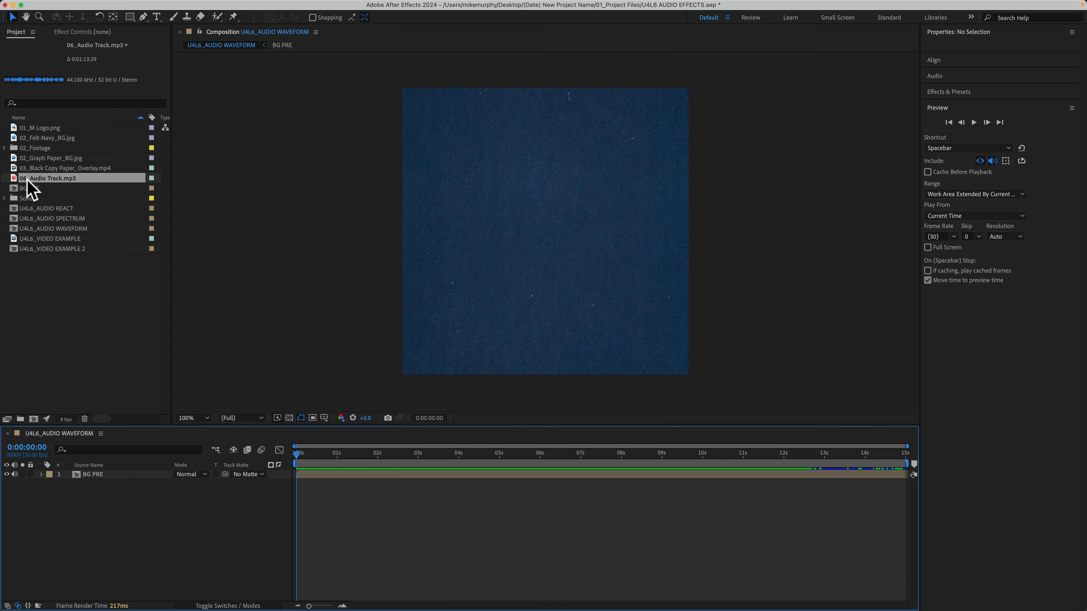
- Add 06_Audio Track.mp3 to the U4L6_AUDIO WAVEFORM composition above BG PRE and preview it
left_click_drag(28, 179, 548, 240)
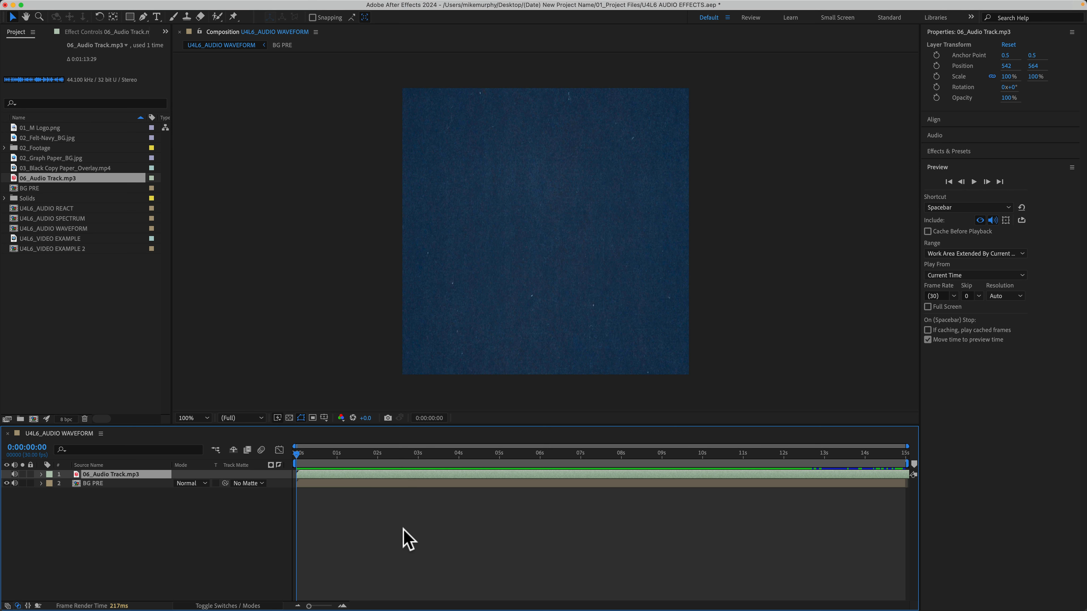
key("space")
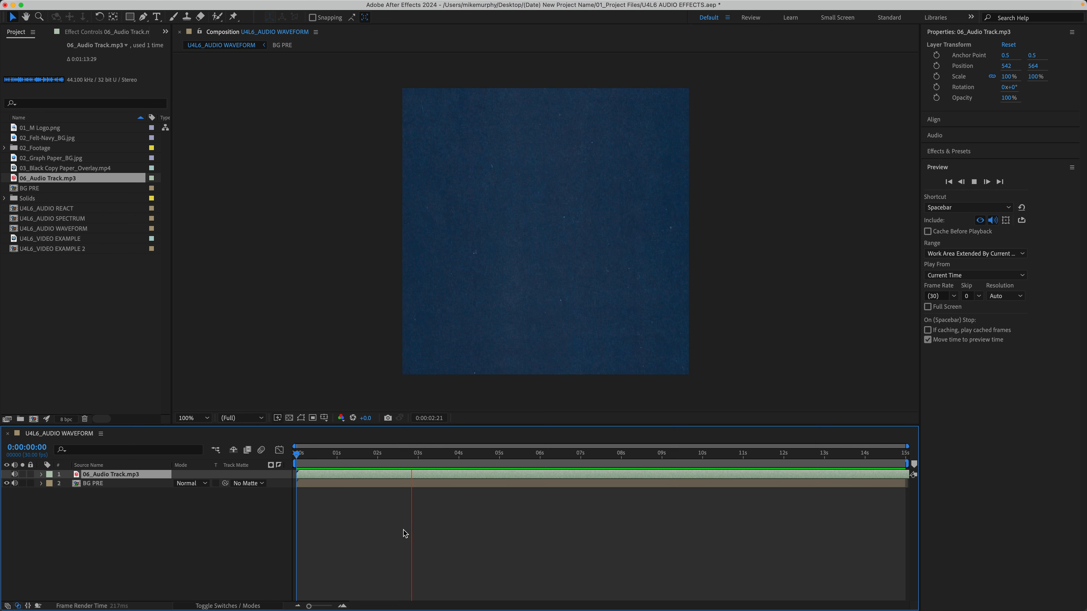
key("space")
mouse_move(188, 1)
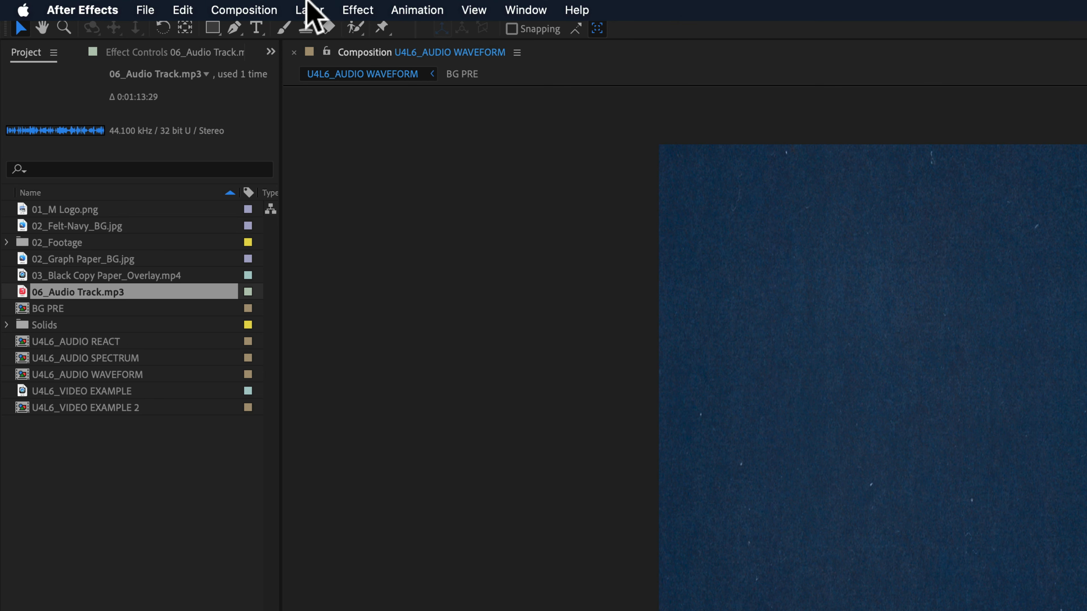
left_click(360, 5)
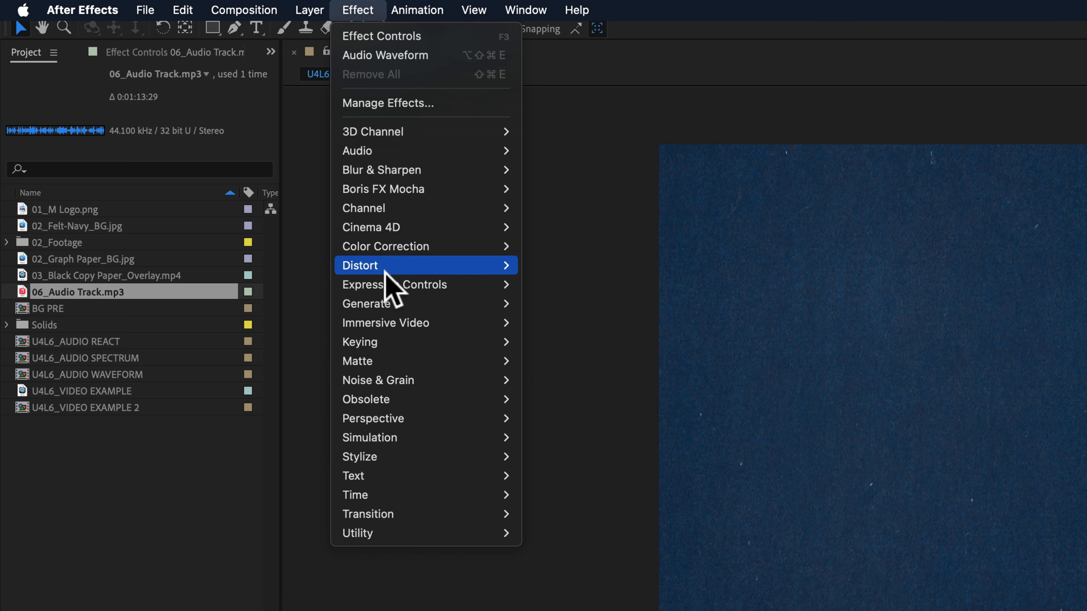
mouse_move(392, 306)
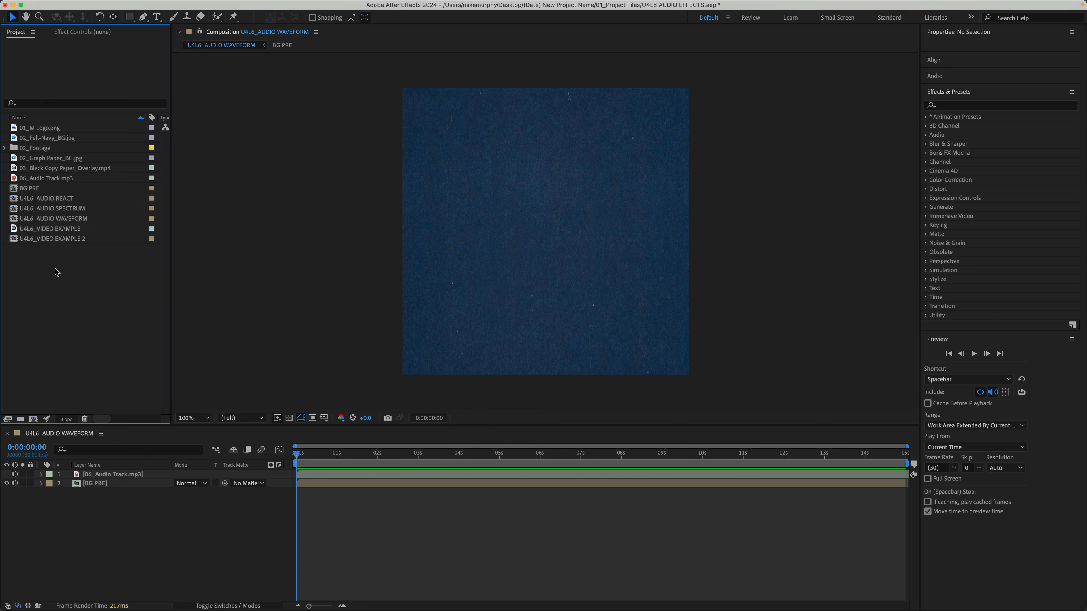
right_click(227, 159)
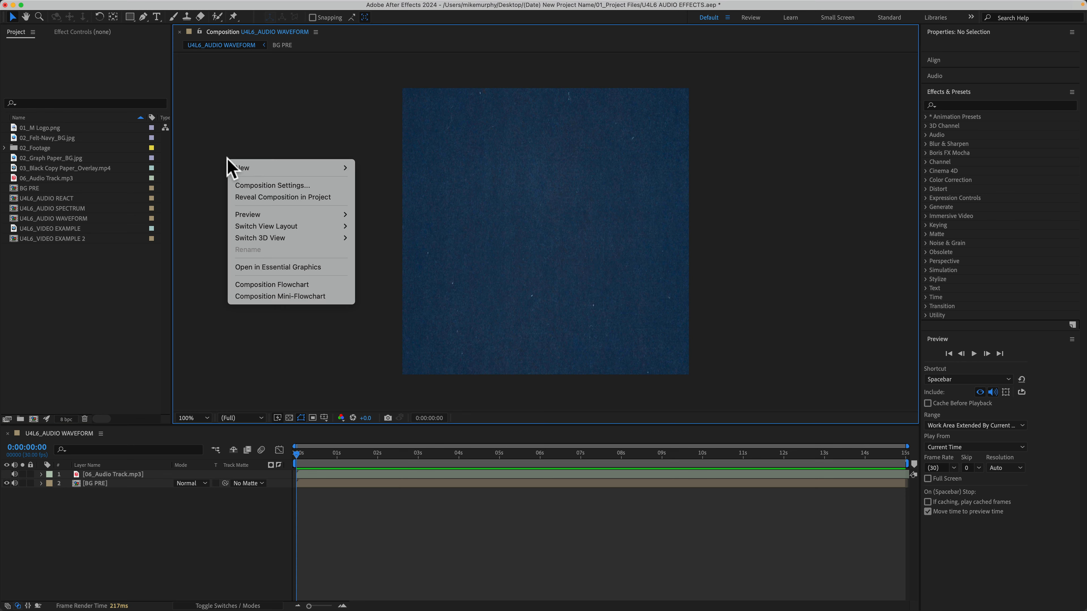
mouse_move(242, 167)
left_click(320, 119)
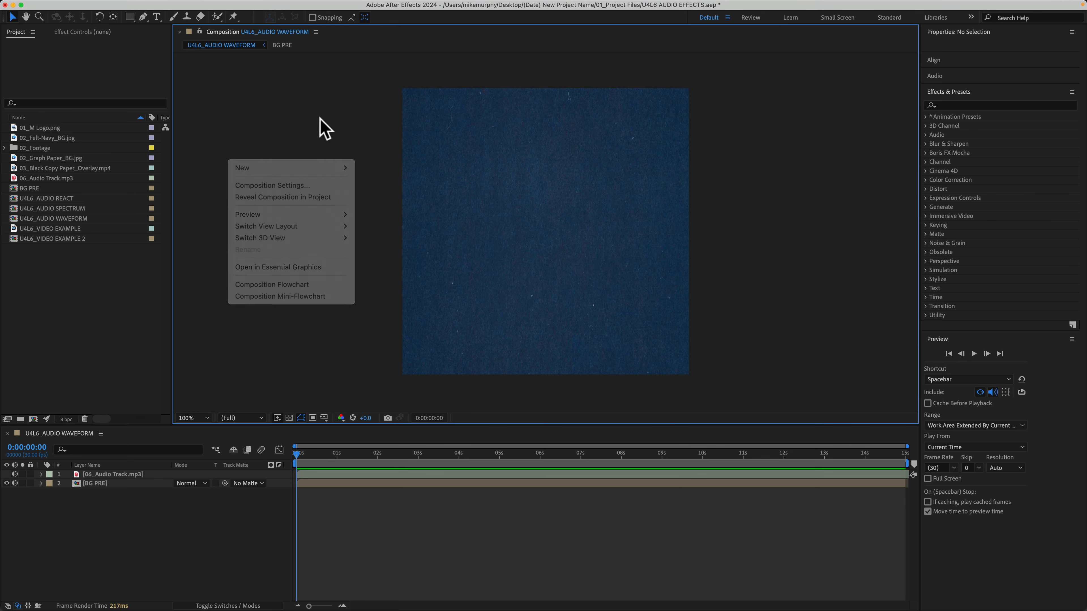
- Create a solid layer named Audio Solid at the composition size, keeping its green color
left_click(189, 6)
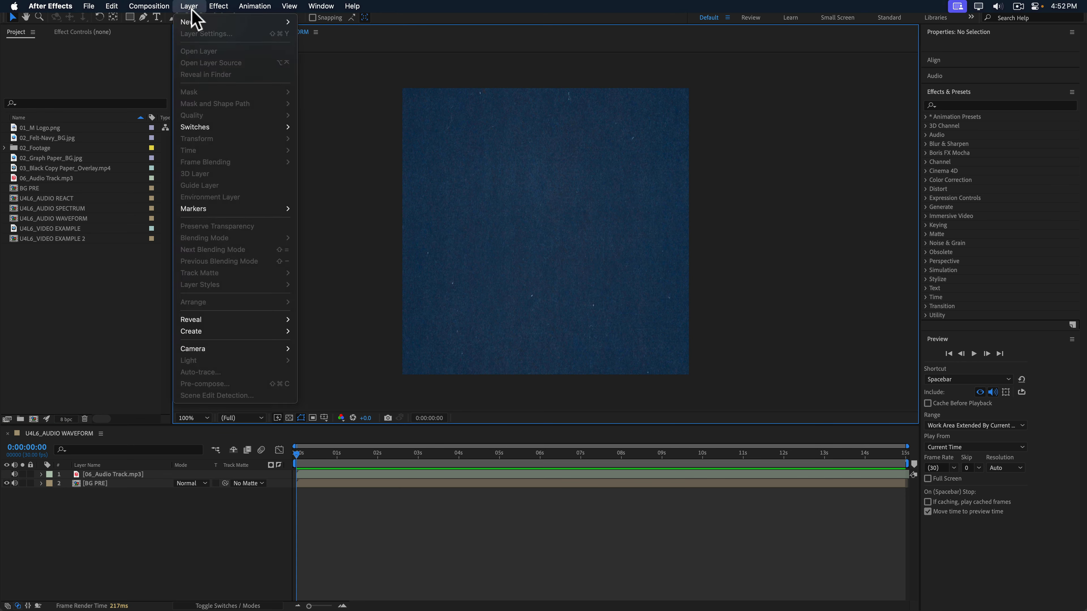
mouse_move(193, 22)
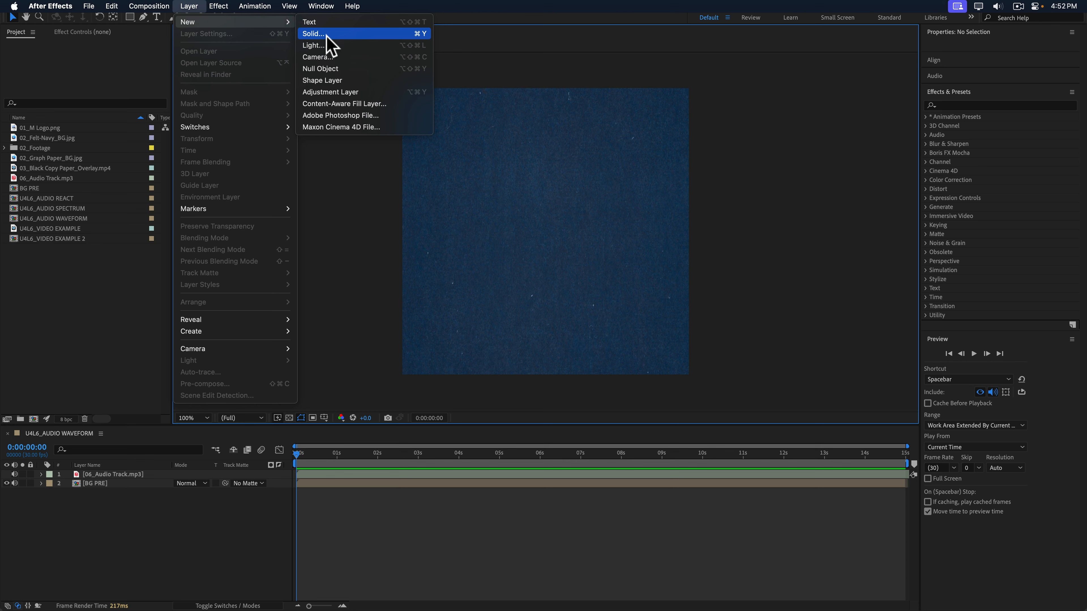
key("super")
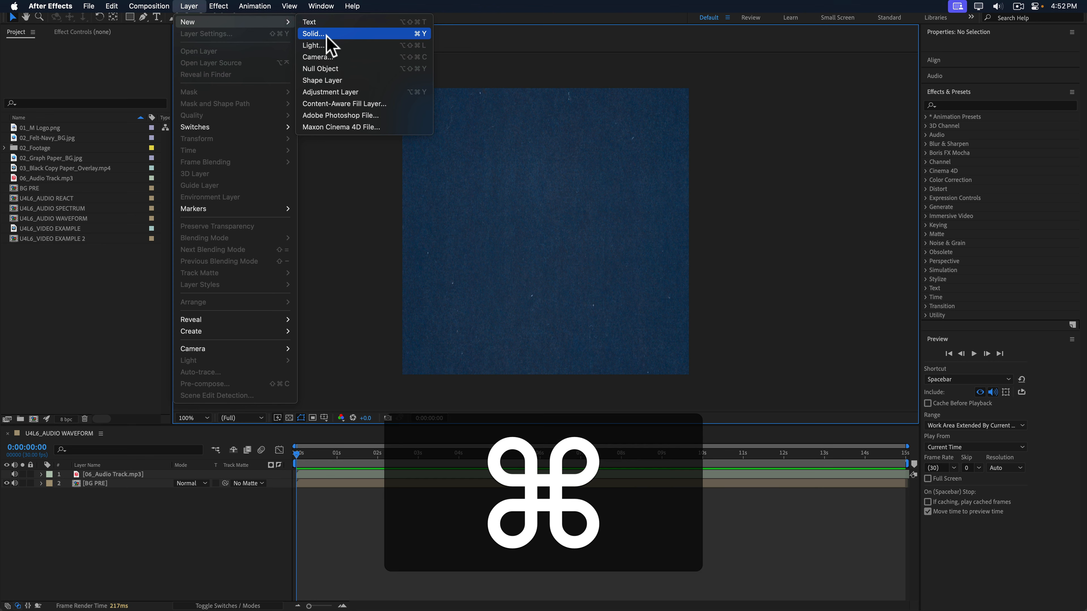
key("super+y")
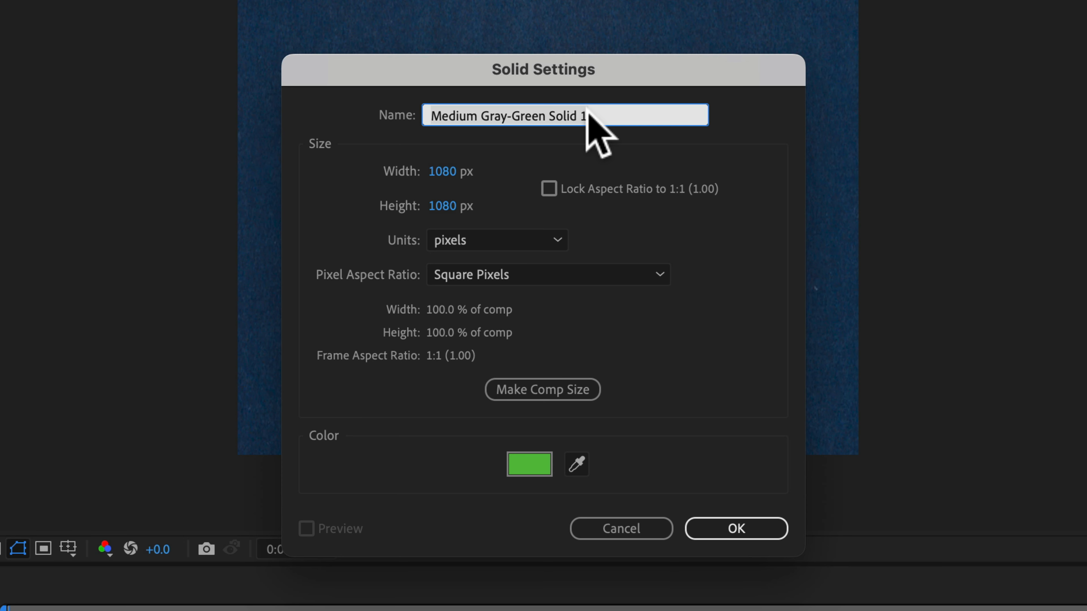
type("Audio Solid")
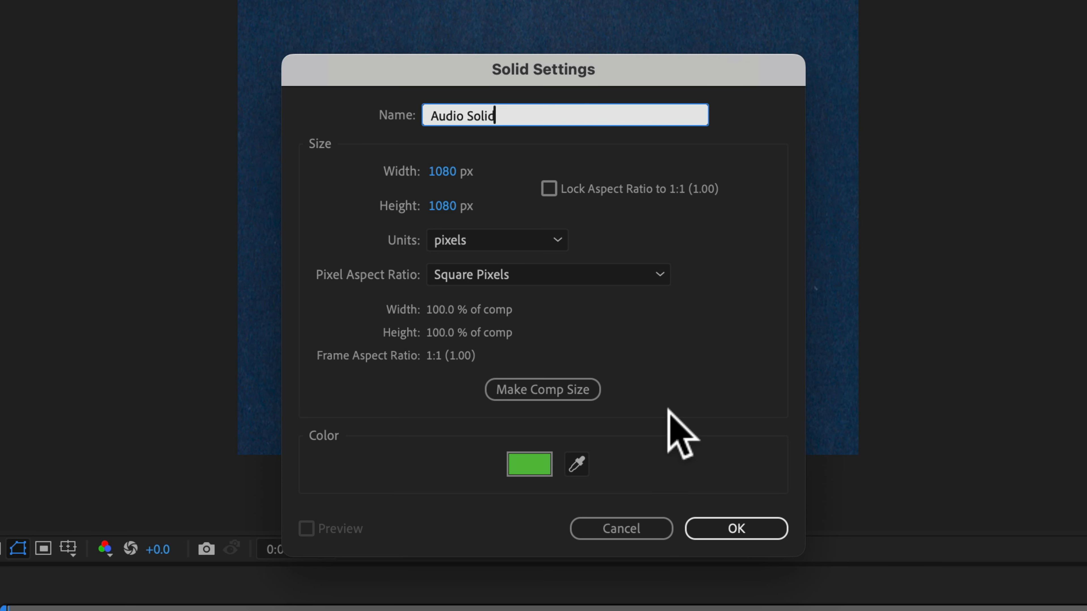
left_click(577, 389)
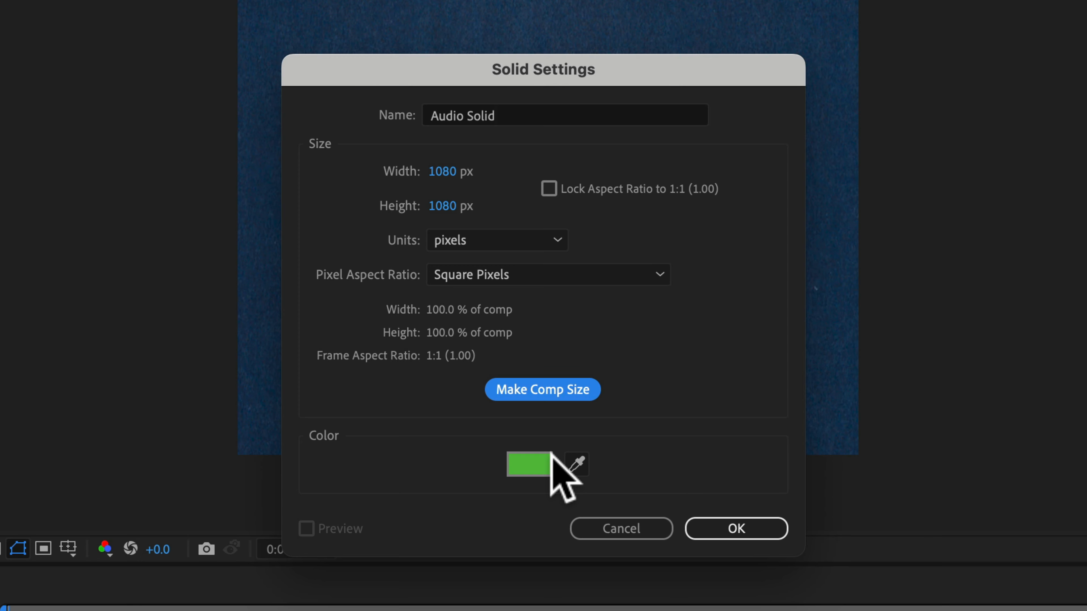
left_click(738, 529)
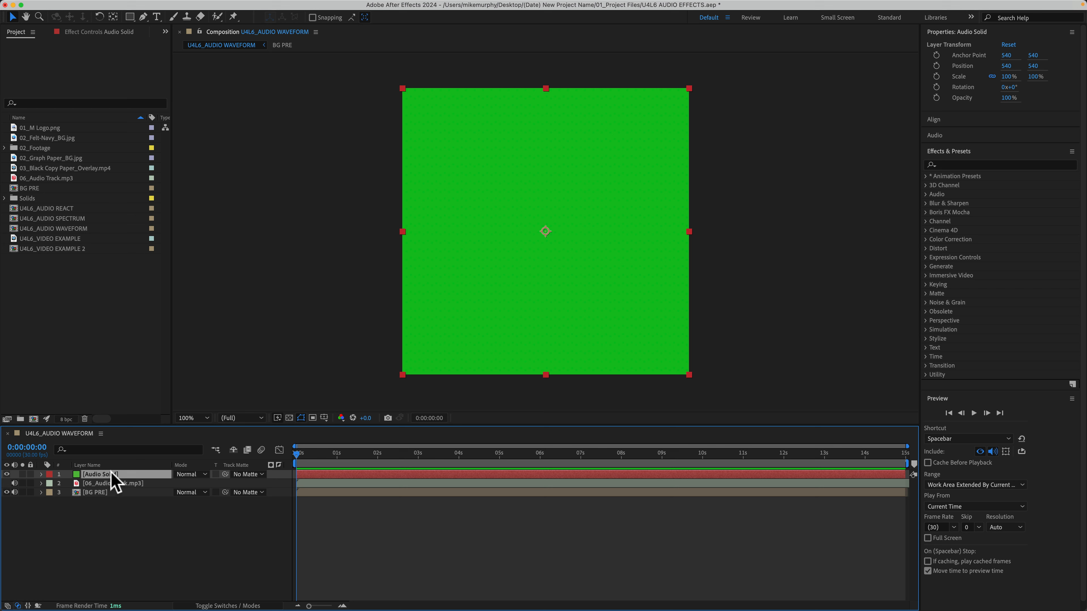
- Search the effects for "audio" and apply Audio Spectrum to the Audio Solid layer
left_click(979, 155)
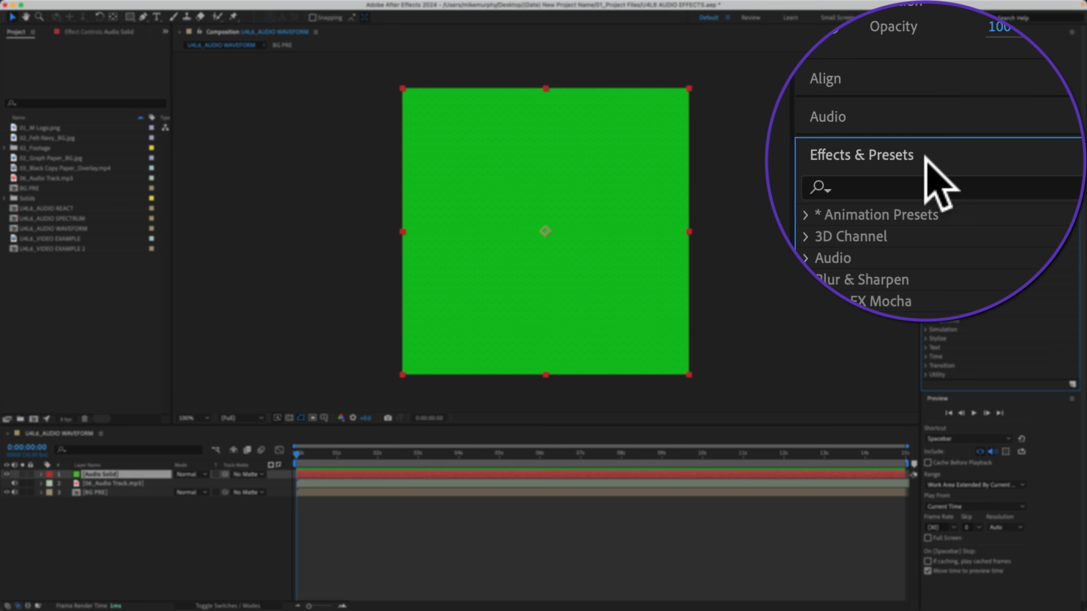
left_click(925, 165)
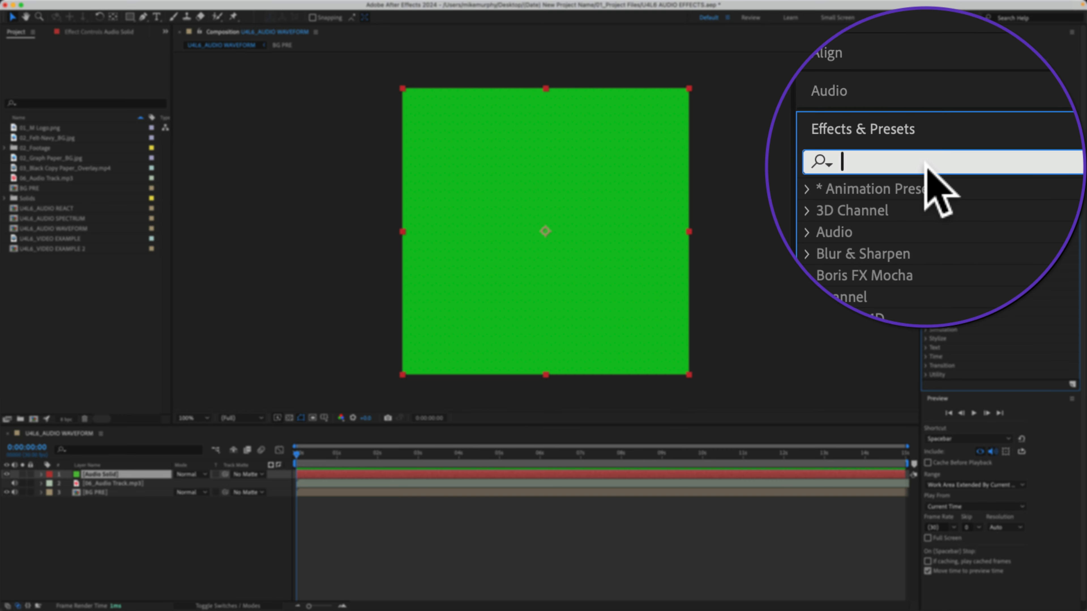
type("audio")
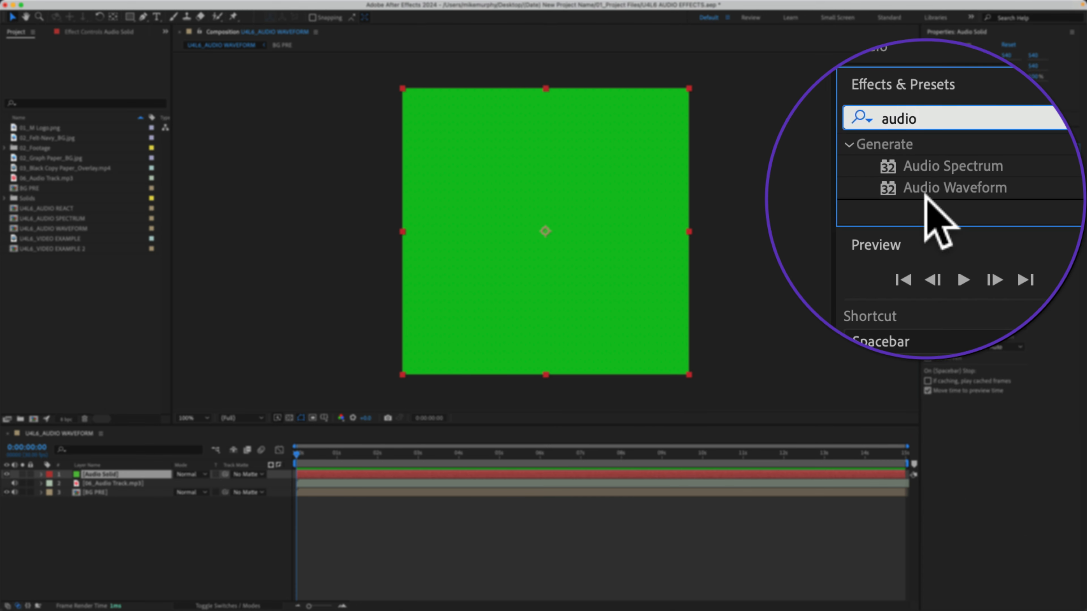
left_click(965, 186)
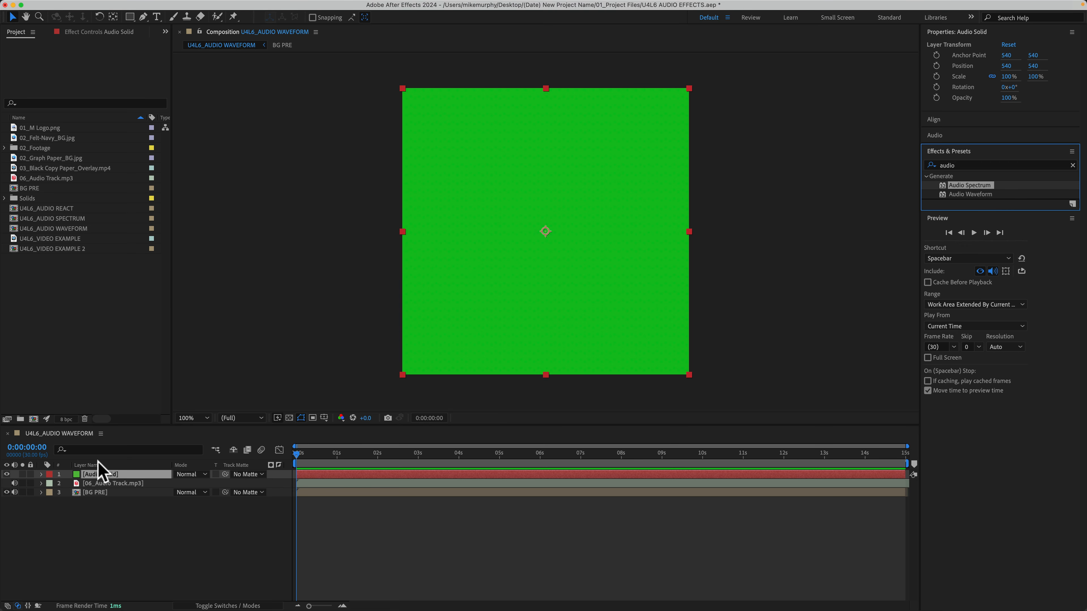
double_click(964, 186)
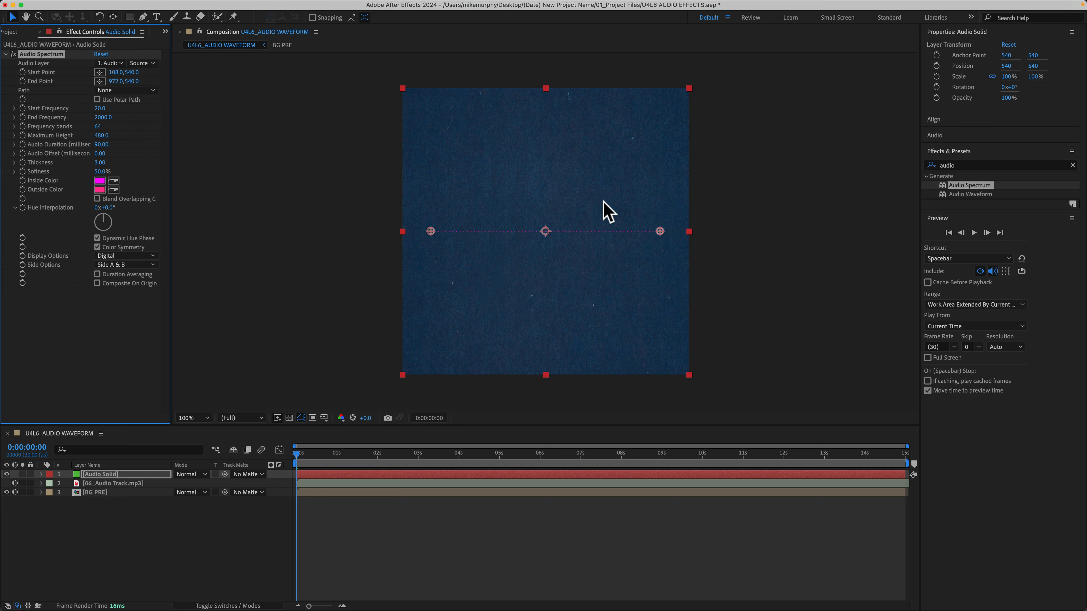
key("period")
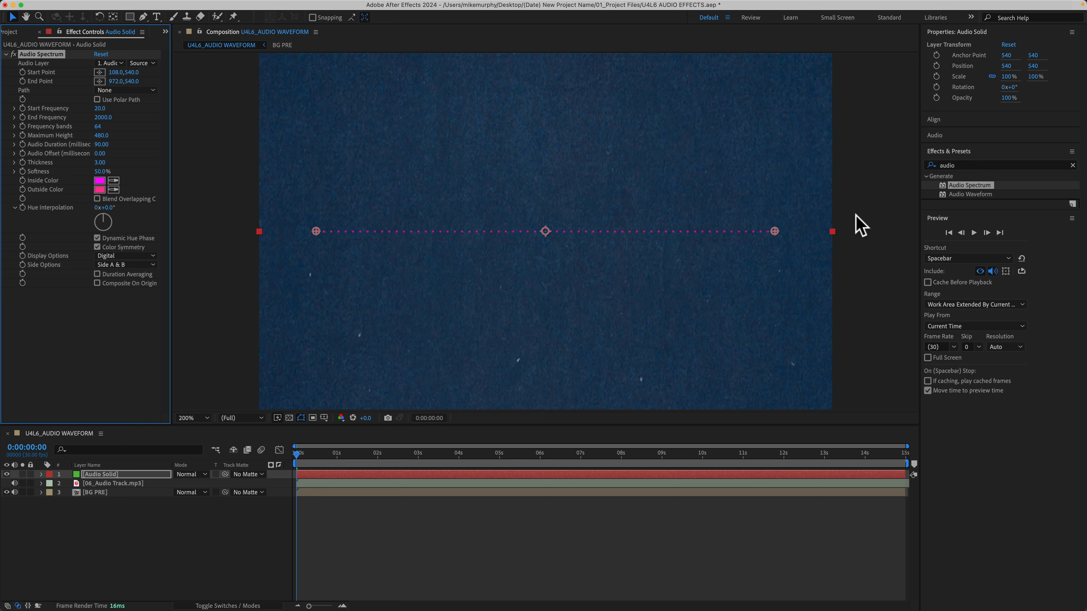
key("comma")
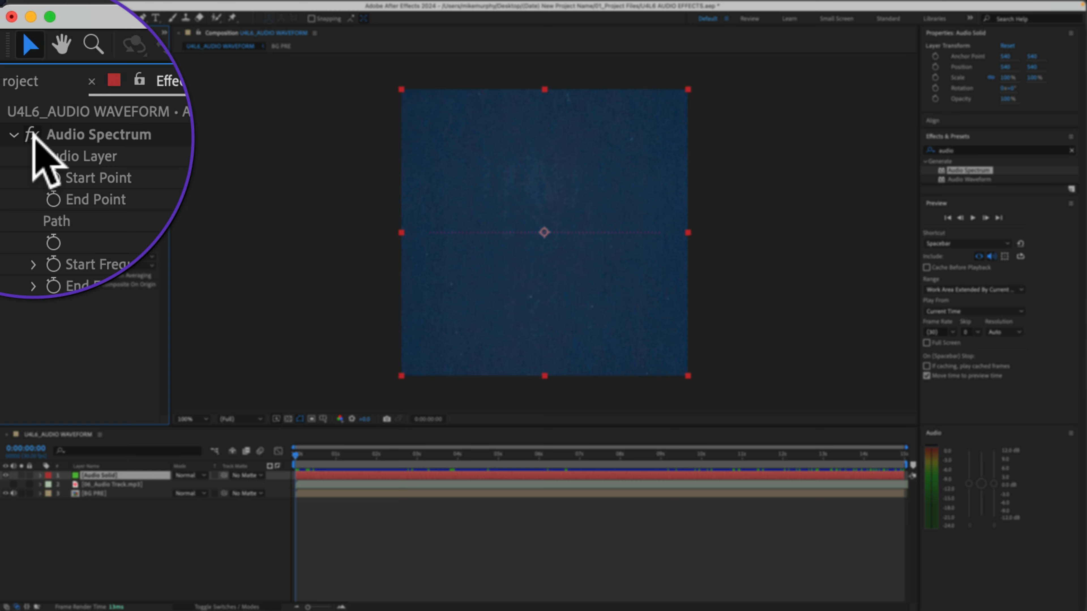
- Disable and collapse Audio Spectrum, and apply the Audio Waveform effect to the Audio Solid layer
left_click(12, 55)
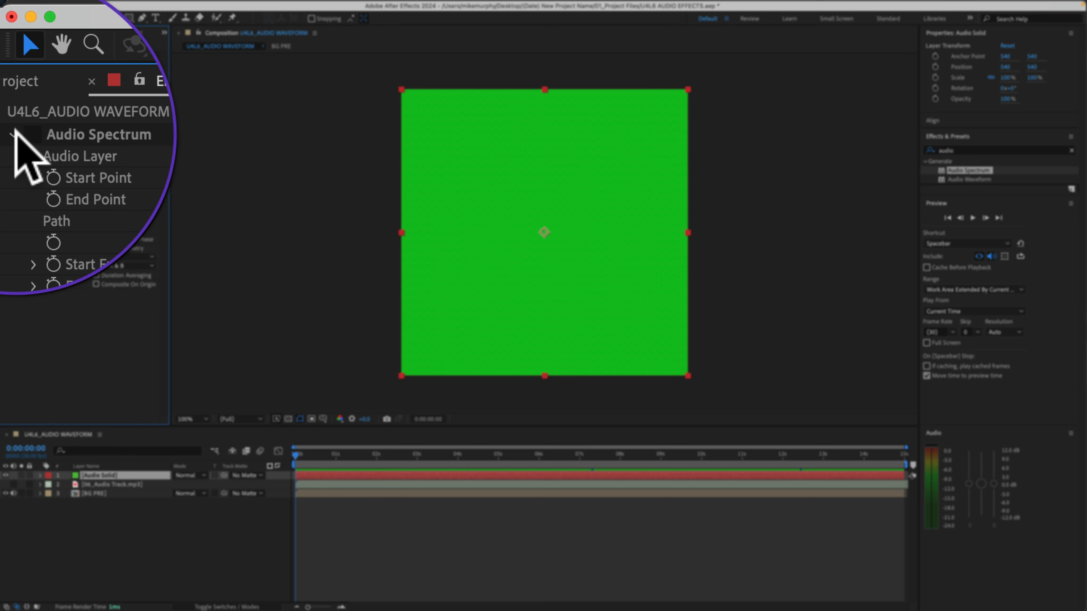
left_click(4, 54)
left_click(924, 177)
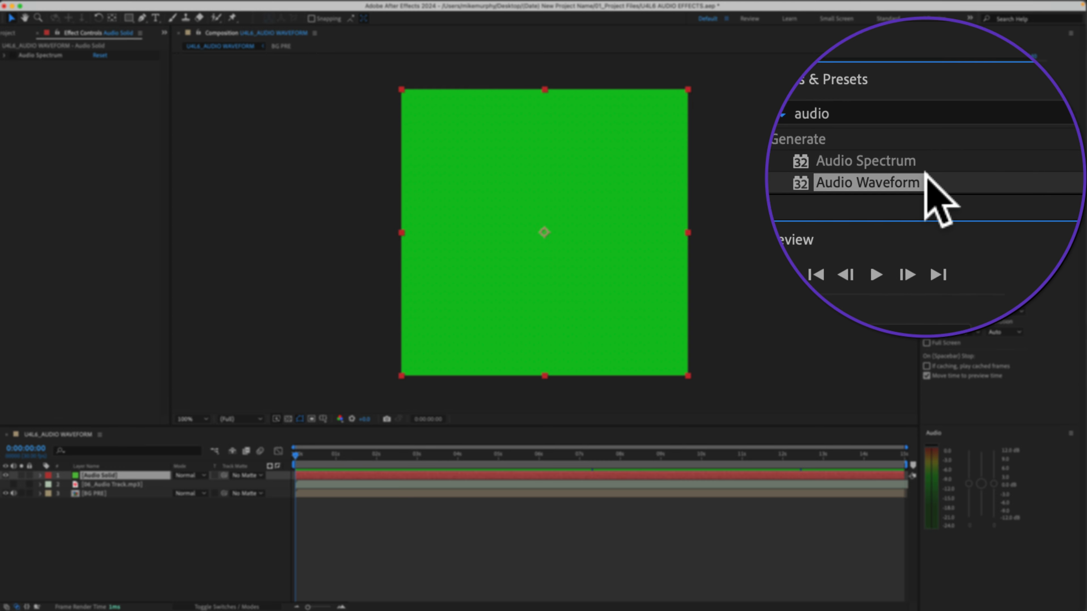
left_click_drag(992, 176, 590, 183)
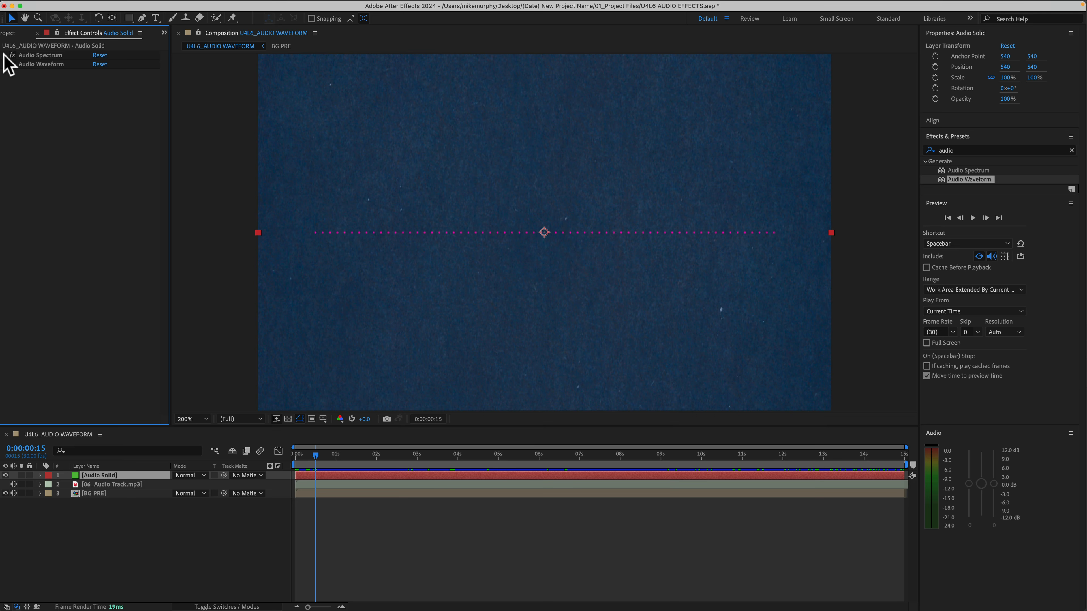
- Set the Audio Spectrum effect's Audio Layer to 06_Audio Track.mp3 and preview the animation
left_click(5, 55)
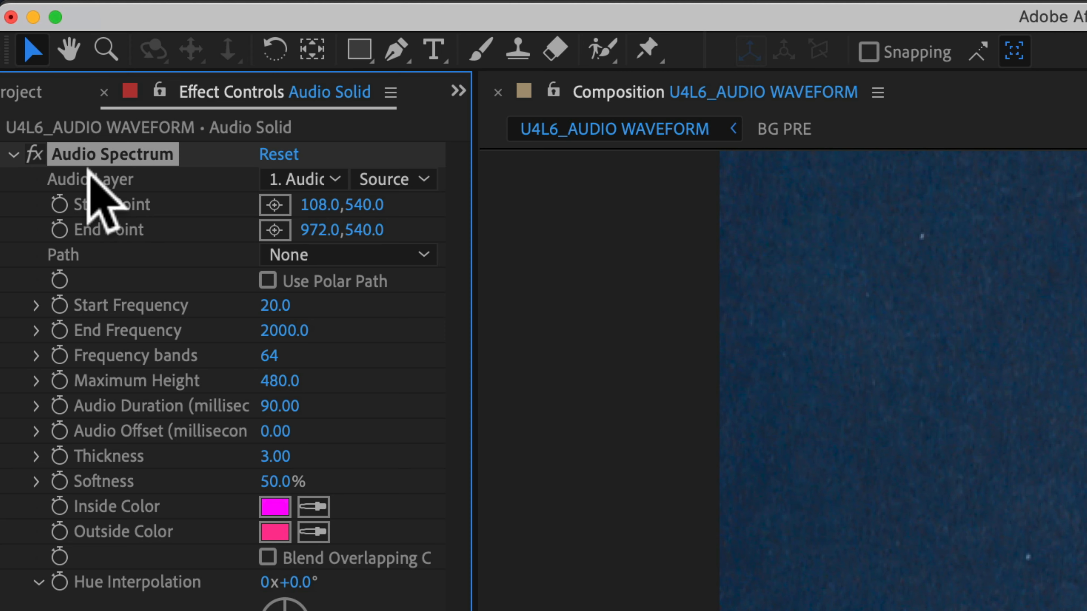
left_click(318, 178)
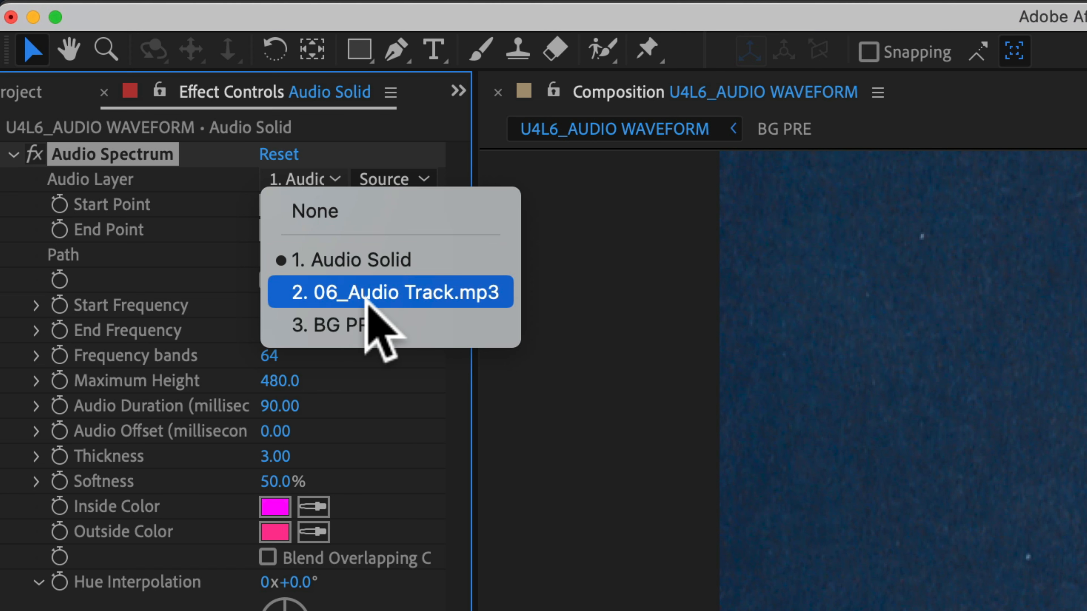
left_click(407, 293)
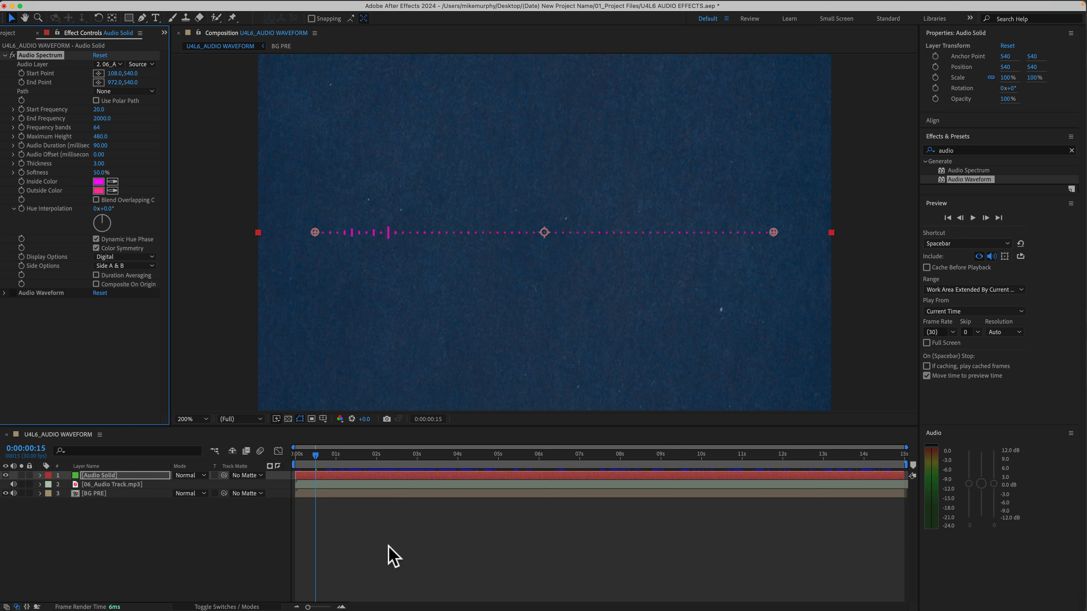
key("space")
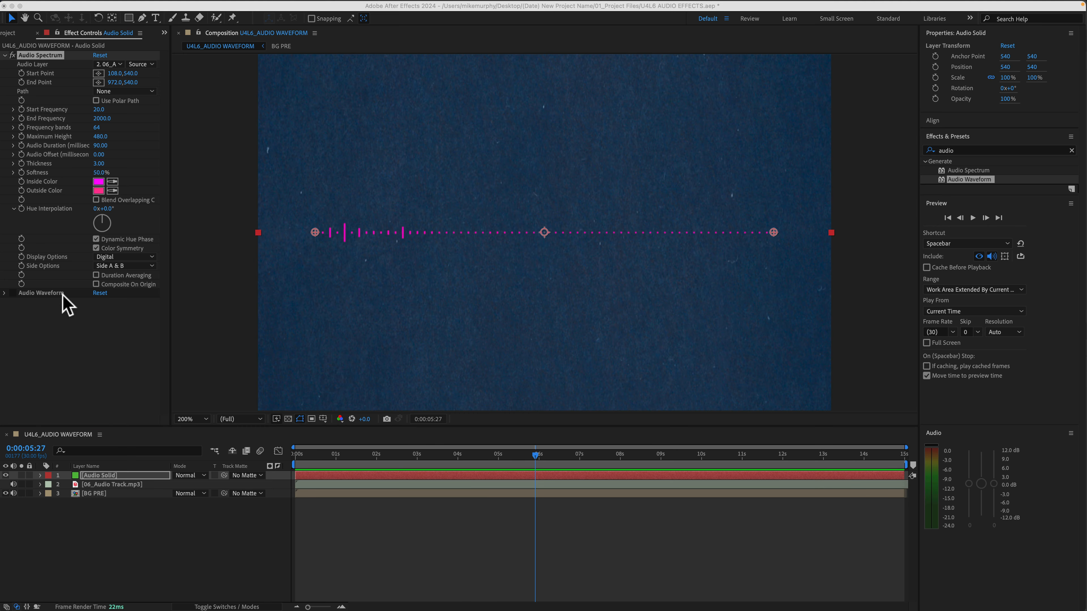
- Turn off and collapse Audio Spectrum, enable Audio Waveform, and set its Audio Layer to 06_Audio Track.mp3
left_click(4, 54)
left_click(5, 65)
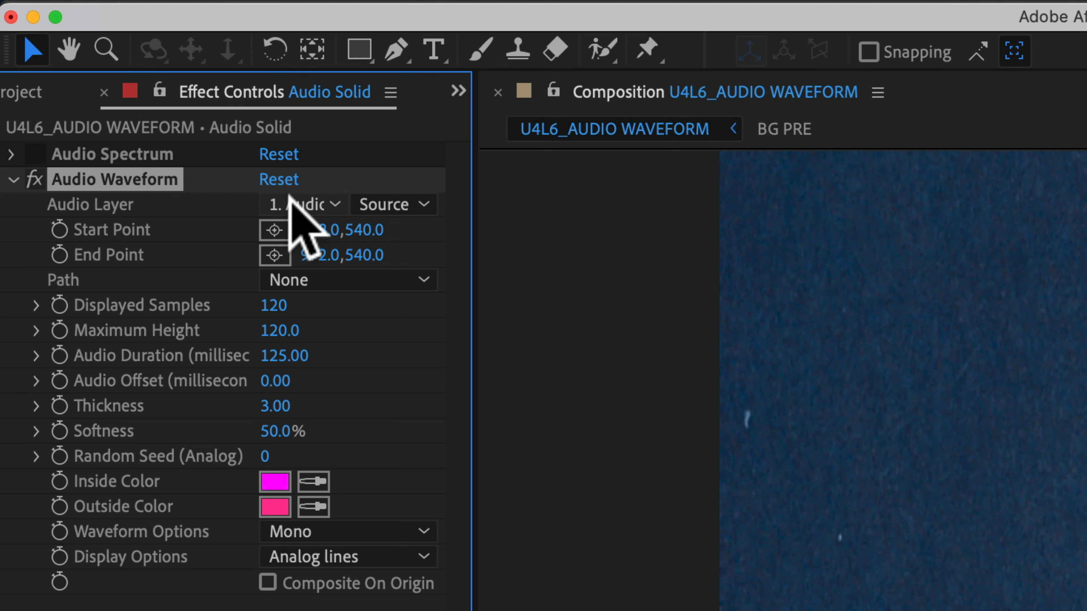
left_click(323, 203)
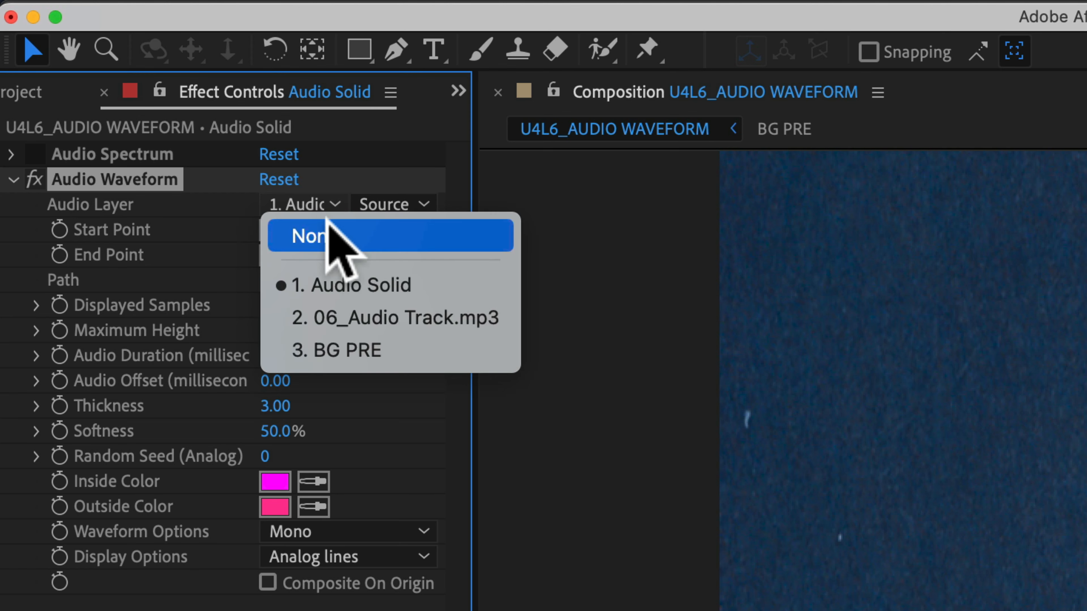
left_click(447, 317)
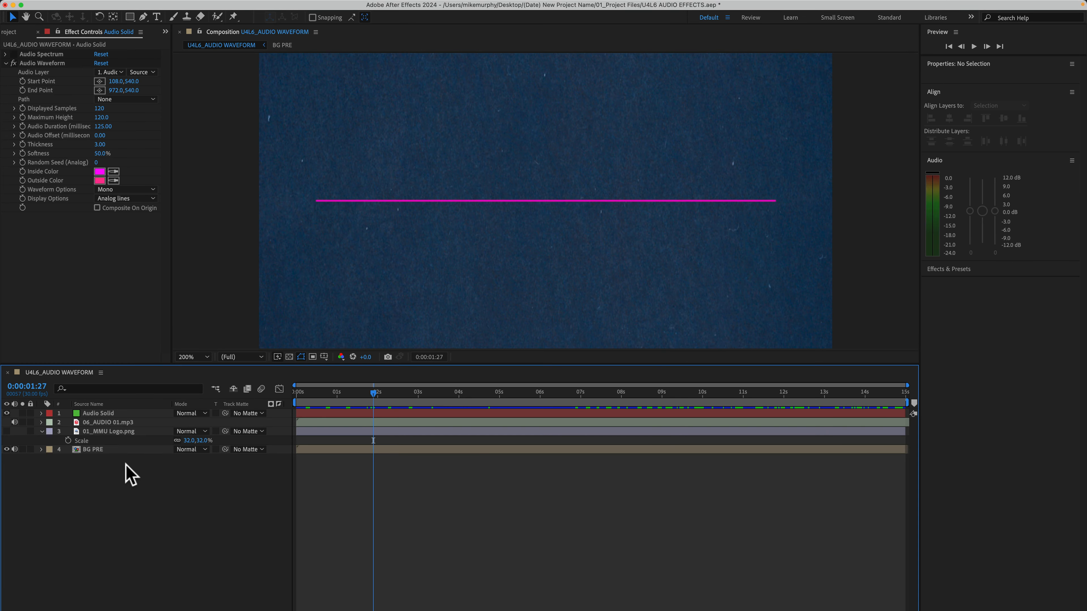
- Add 06_AUDIO 02.mp3 to the timeline below Audio Solid and choose it as Audio Waveform's Audio Layer
left_click(12, 32)
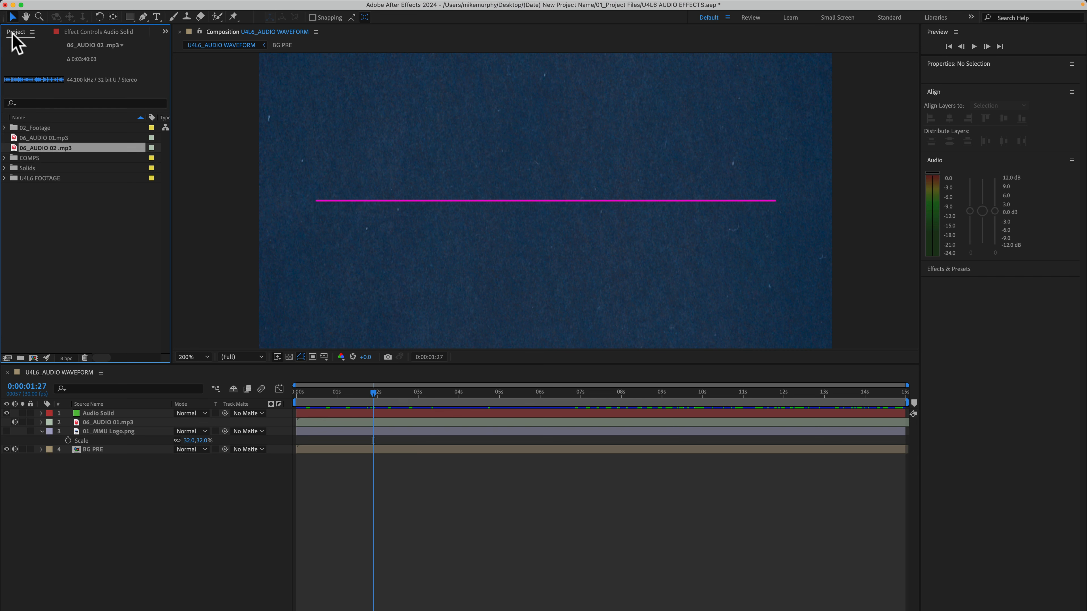
left_click_drag(41, 150, 107, 422)
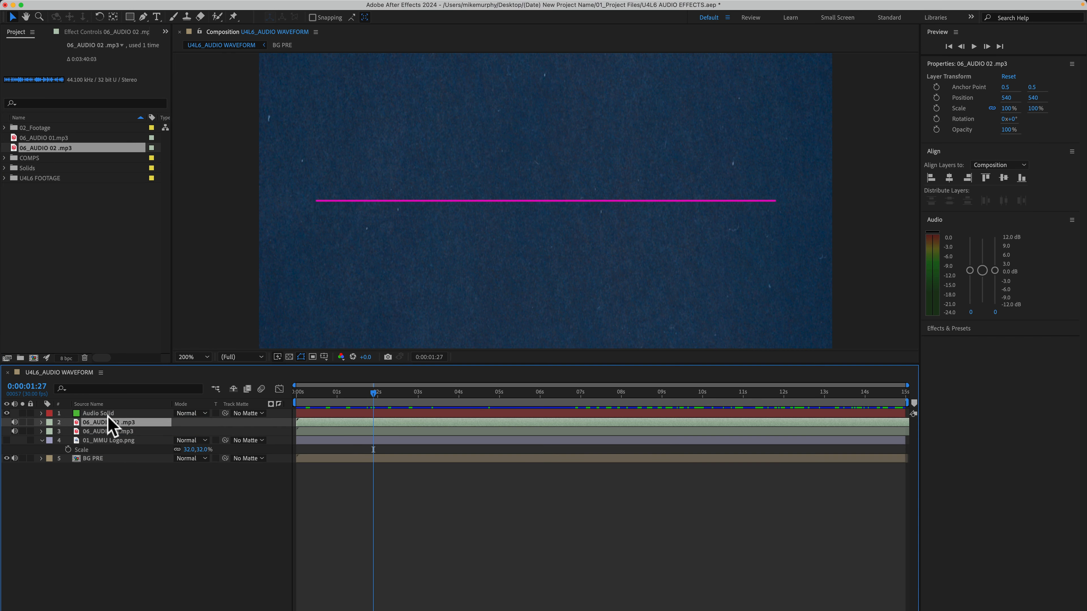
left_click(109, 414)
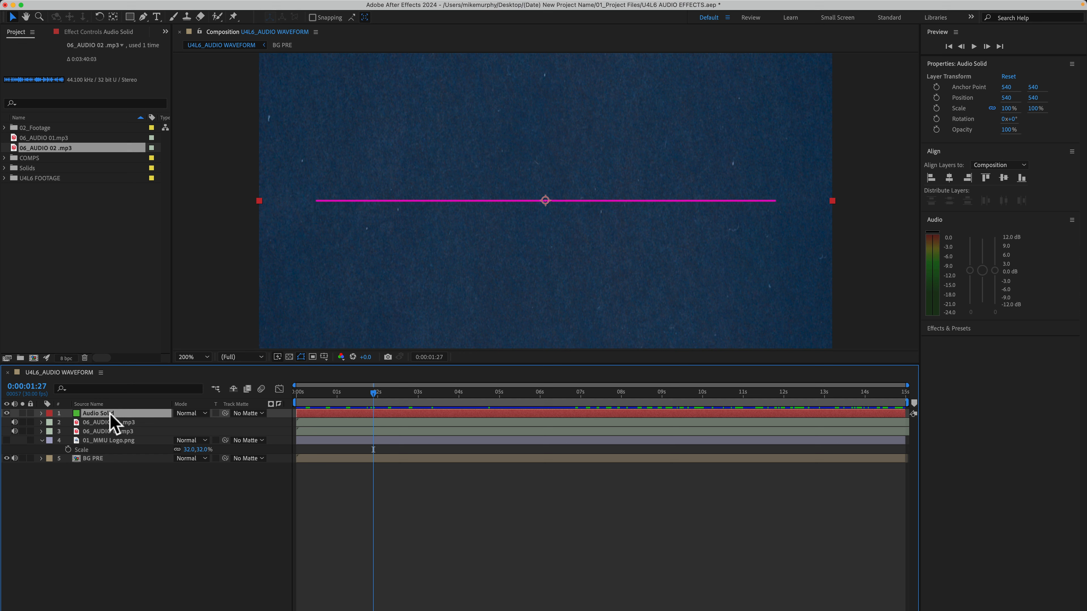
left_click(93, 33)
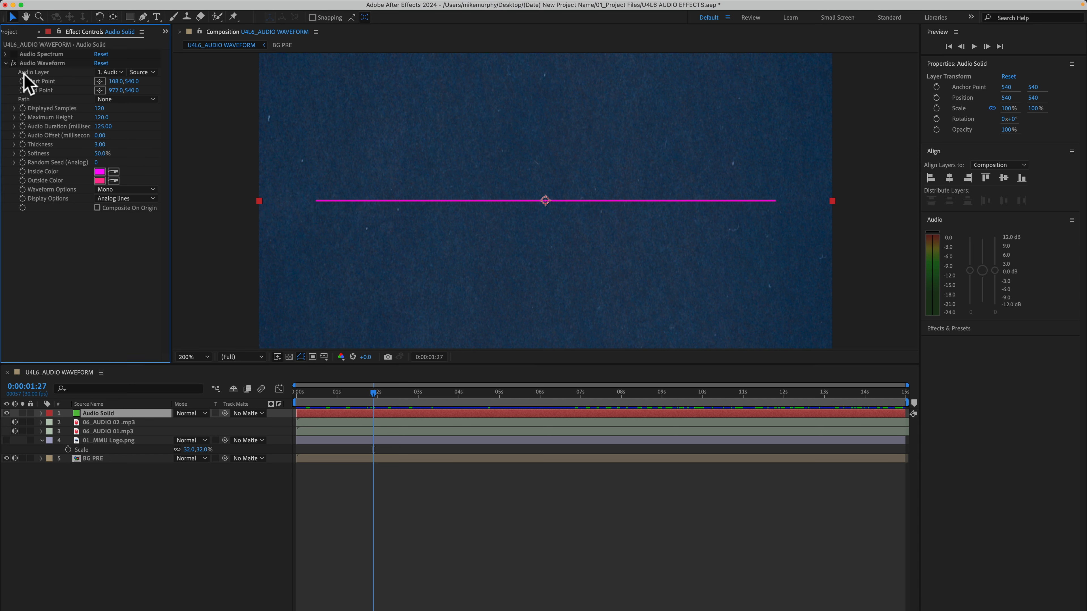
left_click(121, 73)
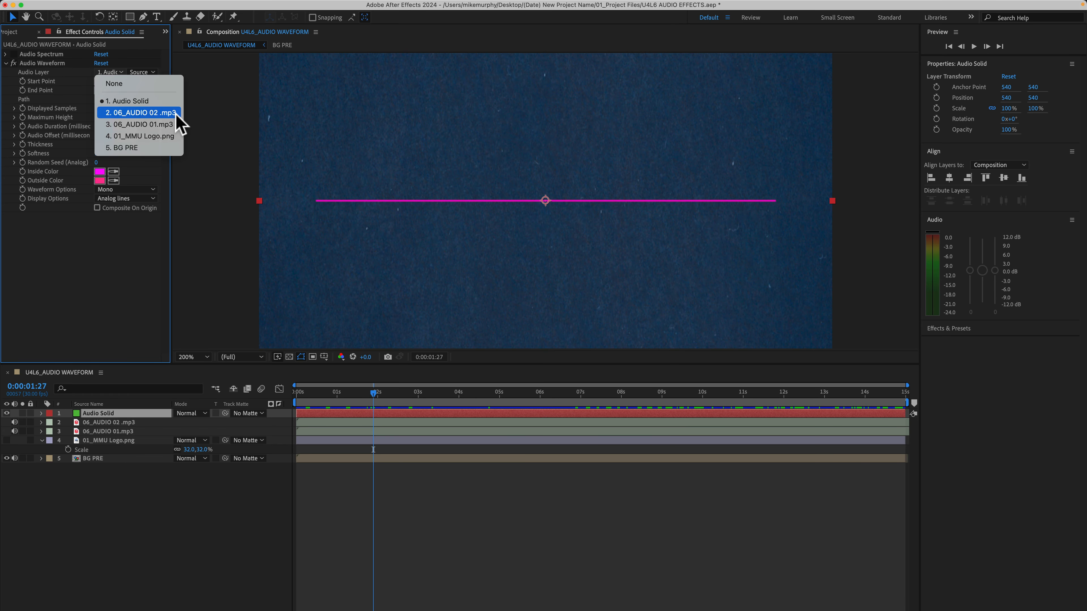
left_click(142, 113)
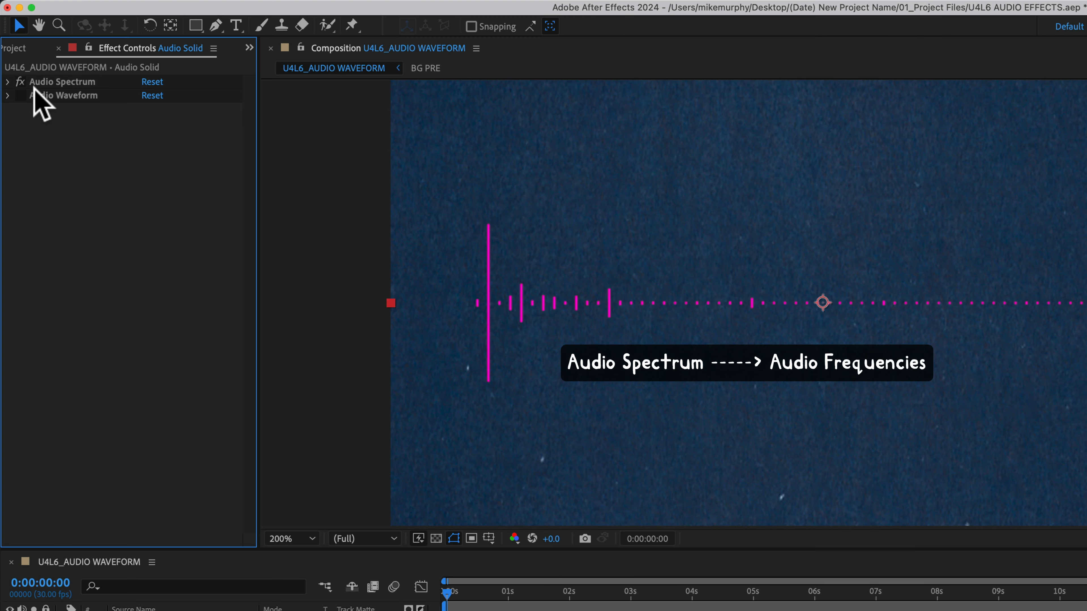
- Toggle Audio Waveform on and off for comparison, and move Audio Spectrum's start point to about 113, 550
left_click(20, 96)
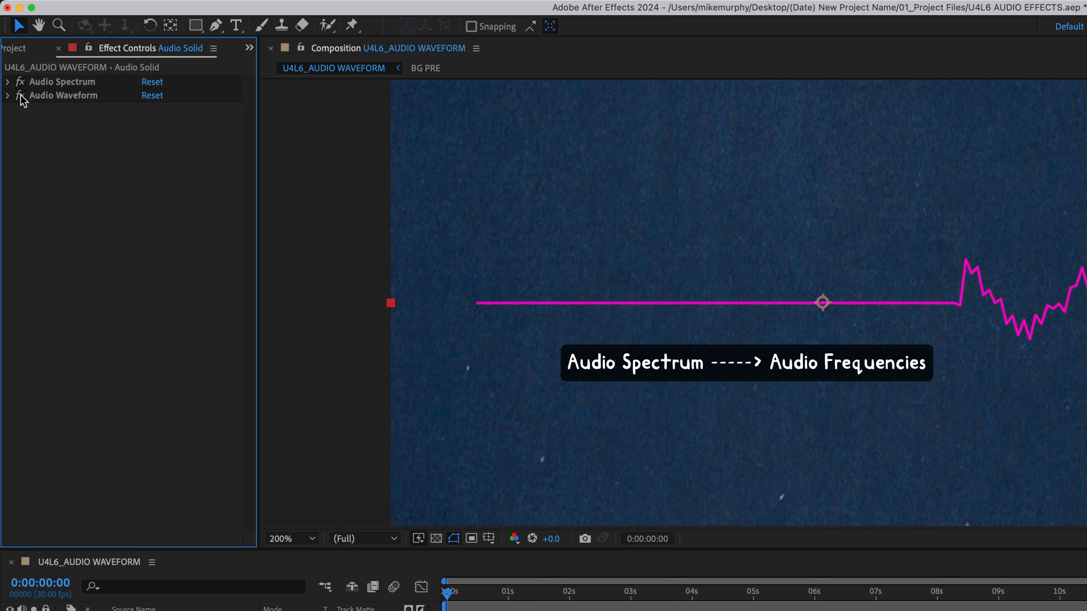
left_click(20, 95)
left_click(7, 82)
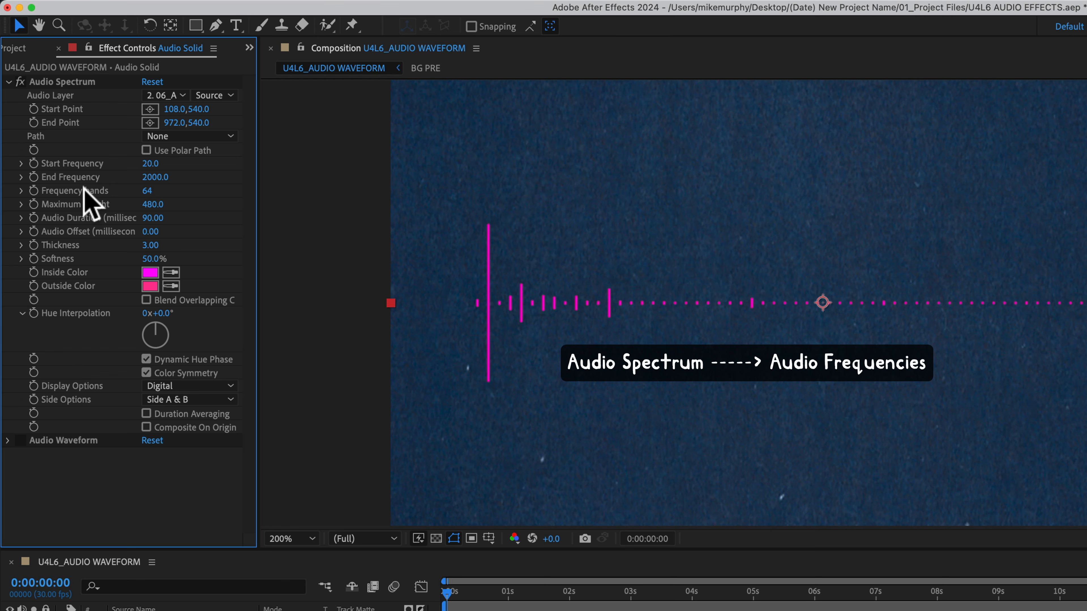
left_click(47, 82)
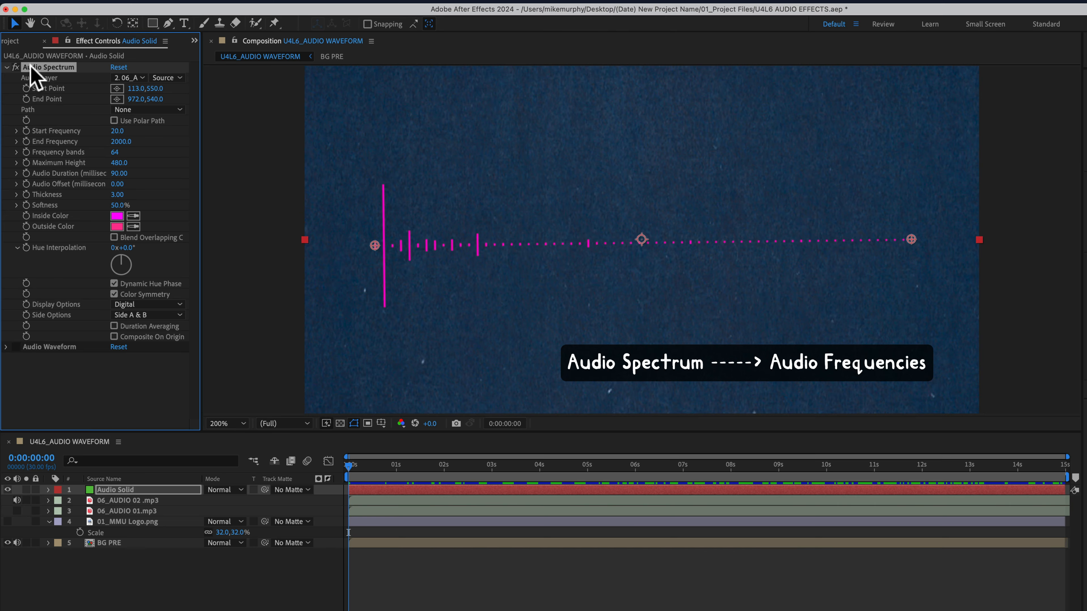
left_click_drag(479, 304, 483, 313)
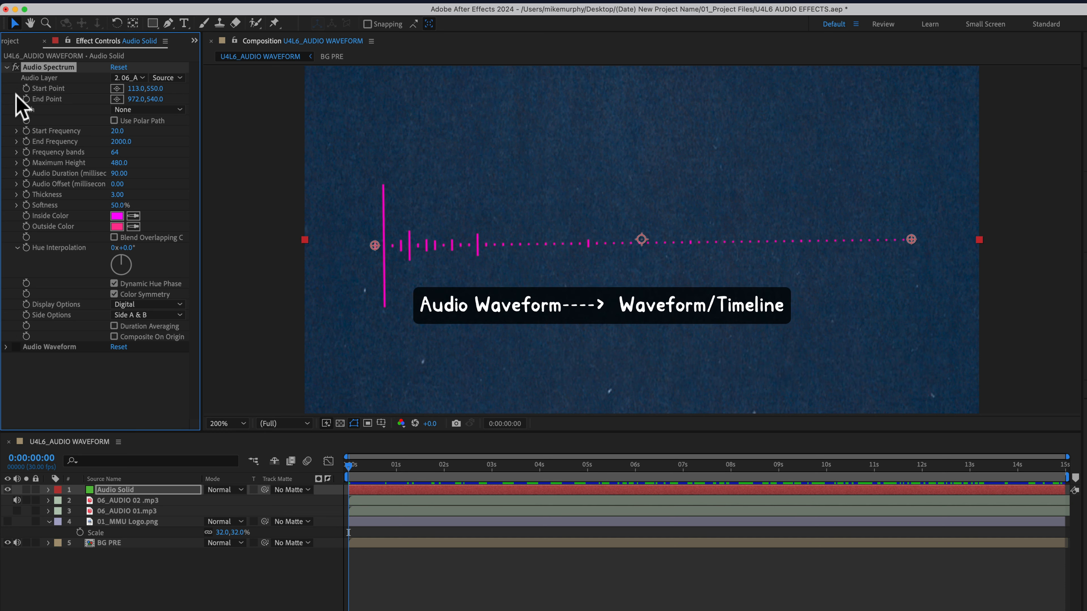
- Switch from Audio Spectrum to Audio Waveform, and move its start point to about 904, 779 and end point to about 20, 237
left_click(16, 67)
left_click(16, 347)
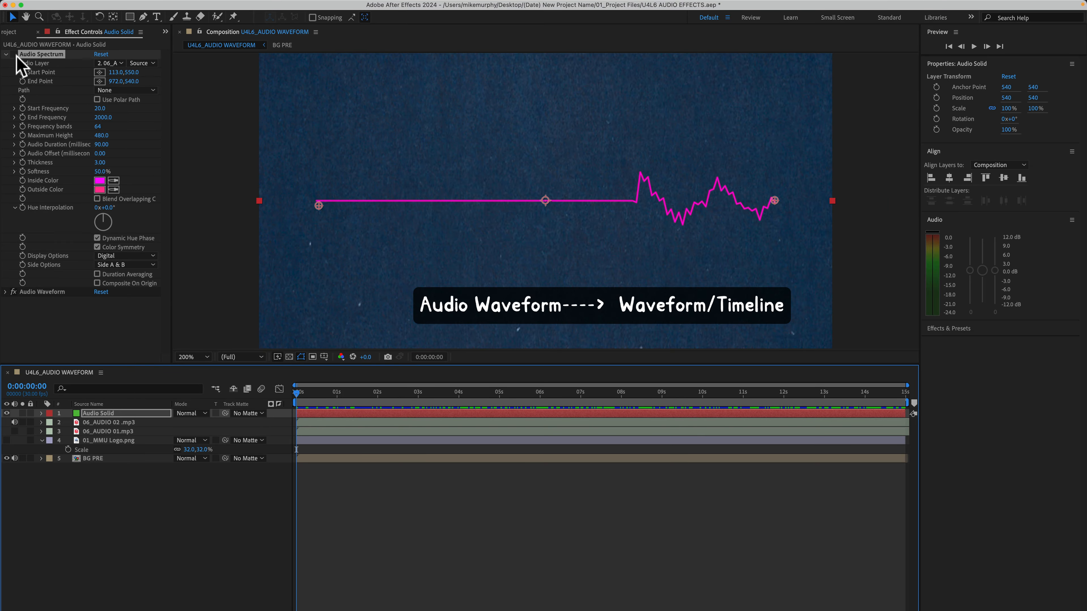
left_click(16, 56)
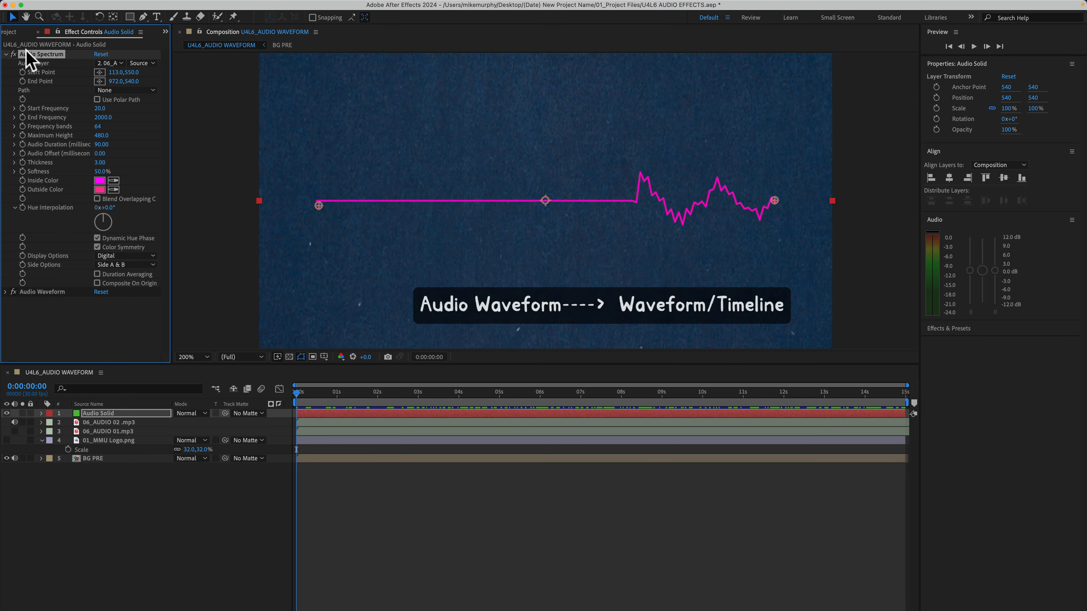
left_click(13, 292)
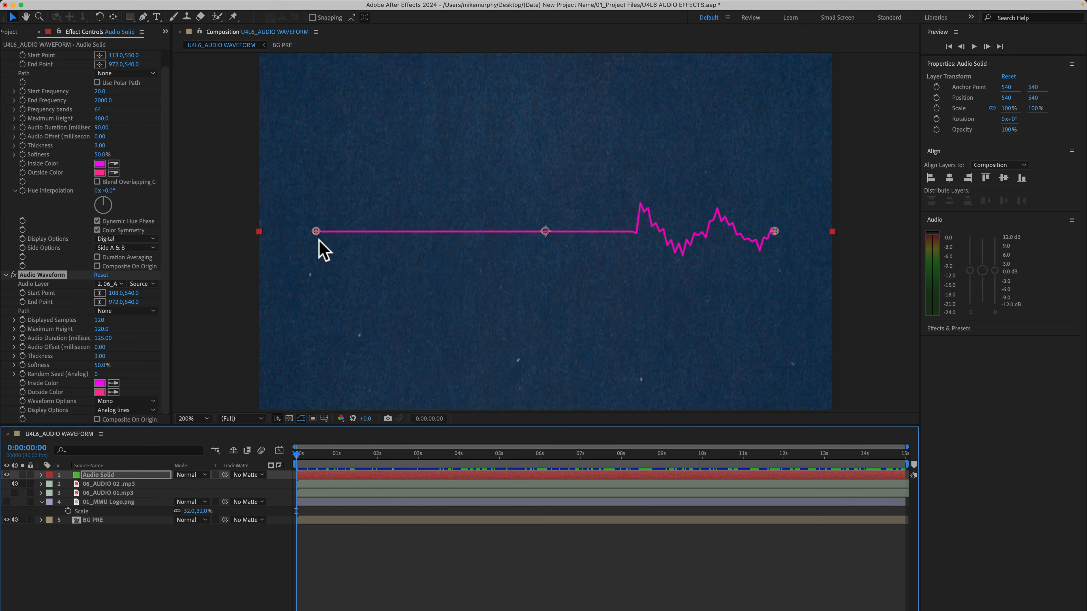
left_click_drag(317, 232, 786, 274)
left_click_drag(774, 231, 269, 70)
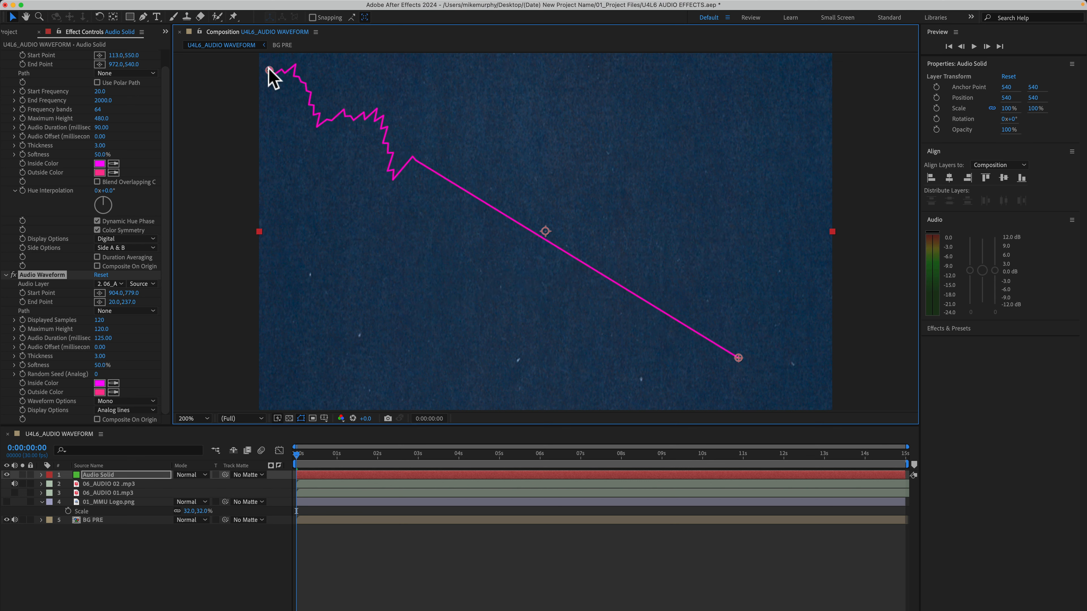
- Try the Digital display option for Audio Waveform, and change it to Analog dots
left_click(112, 410)
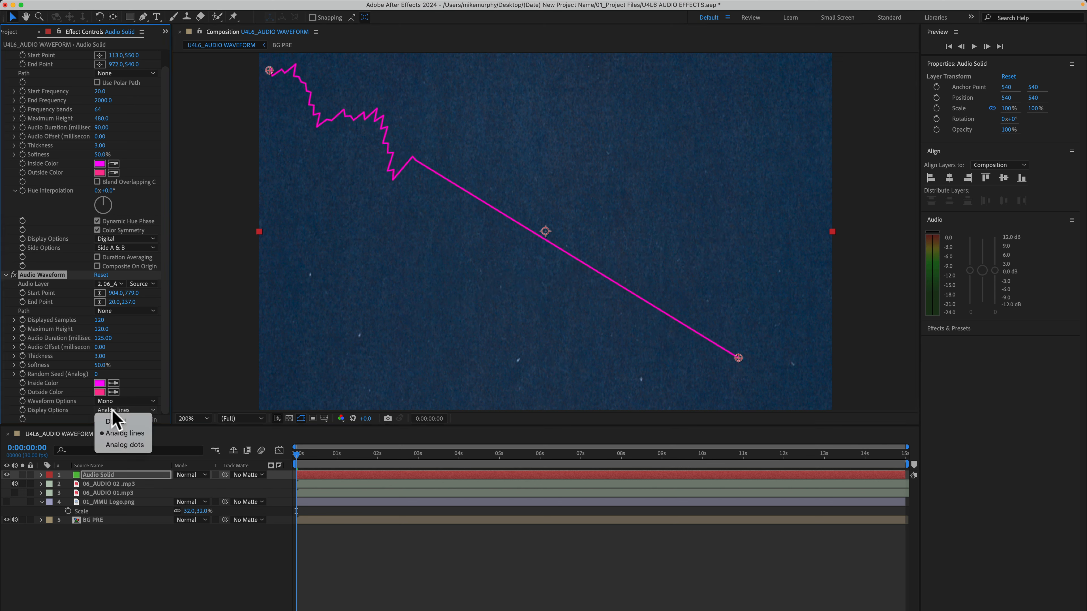
left_click(115, 421)
left_click(124, 410)
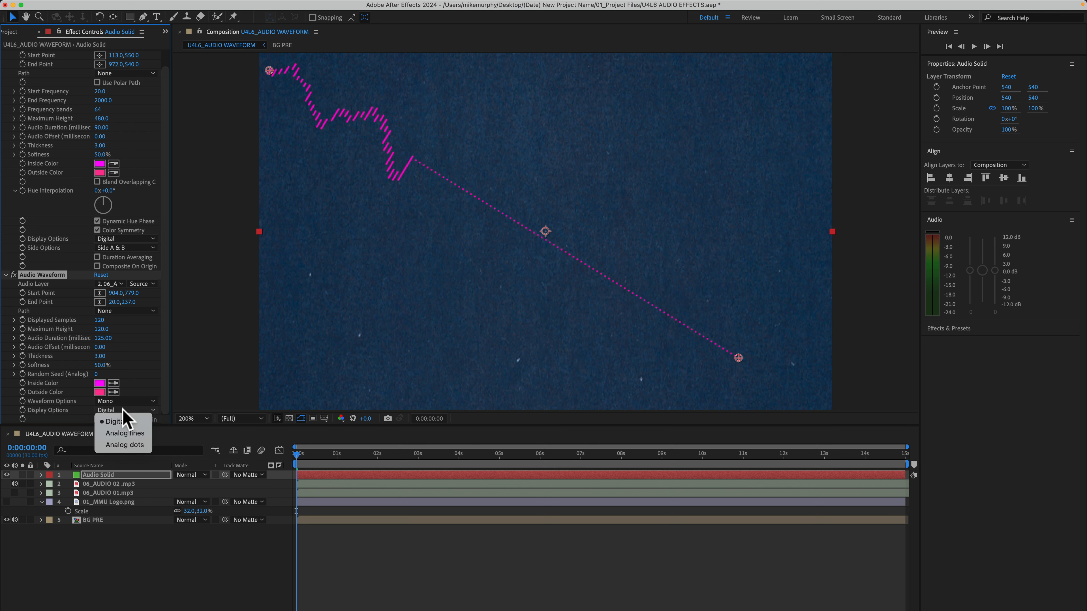
left_click(127, 446)
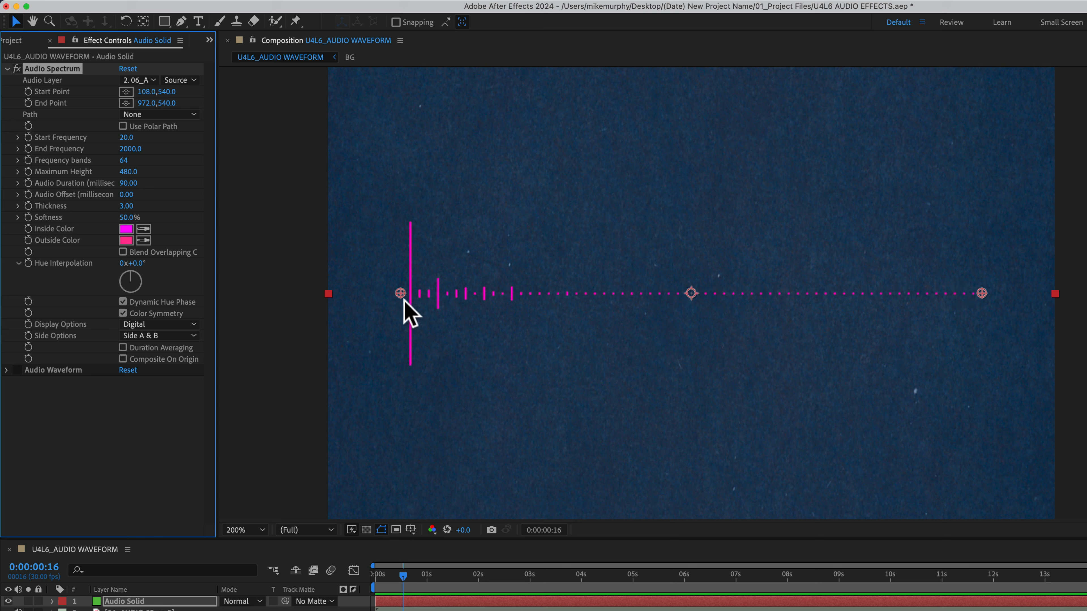
- Reposition Audio Spectrum's start point to about 103, 544 and its end point to about 964, 538 in the composition
left_click_drag(400, 294, 603, 297)
left_click_drag(668, 292, 402, 293)
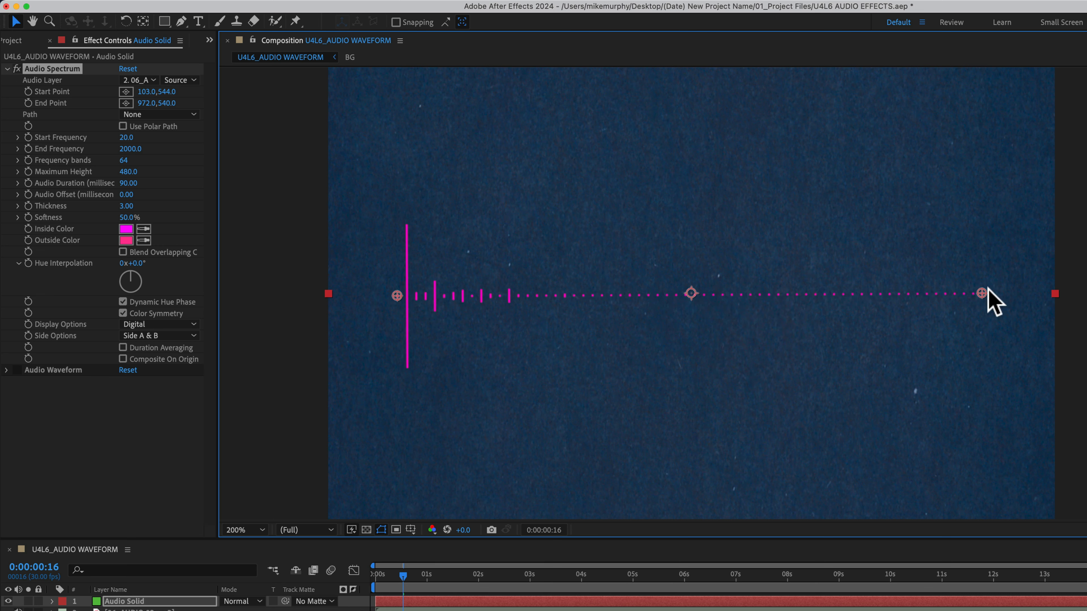
left_click_drag(983, 294, 951, 306)
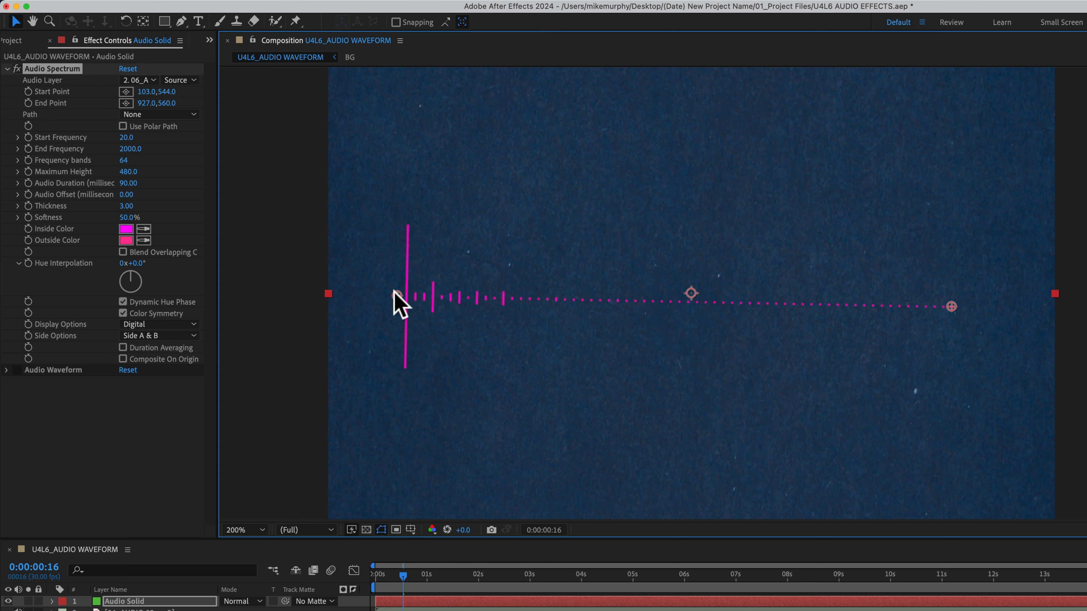
left_click(263, 292)
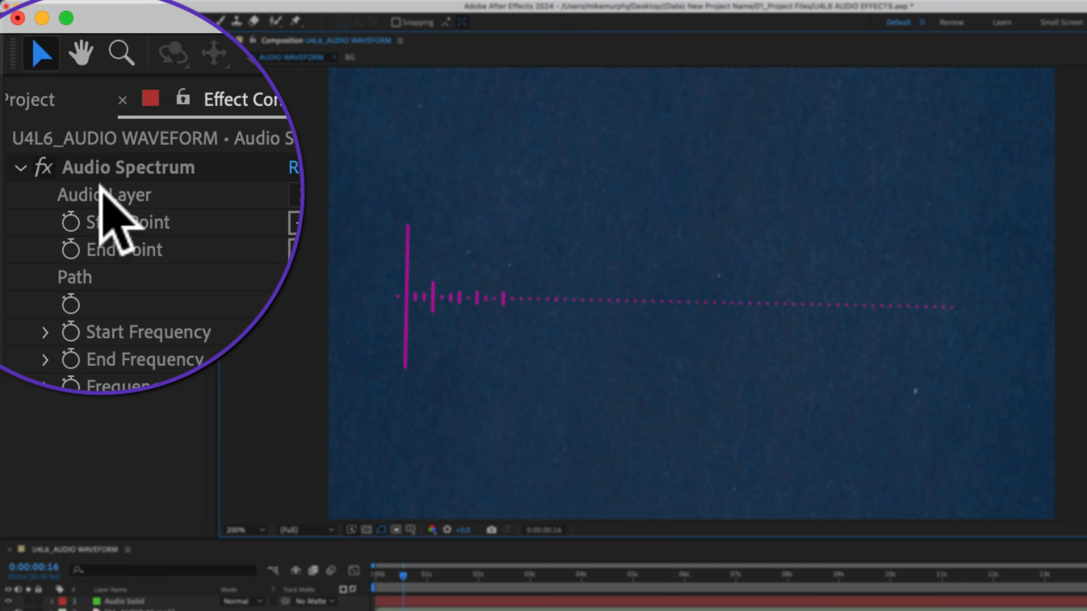
left_click(115, 166)
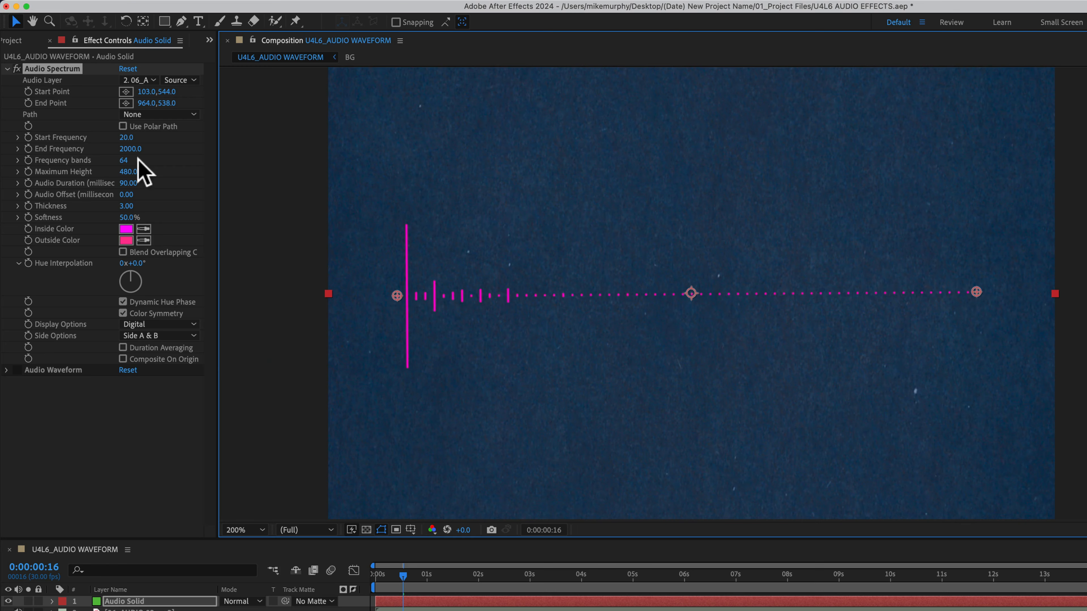
- Reset Audio Spectrum, reassign its Audio Layer to 06_AUDIO 02.mp3, and preview the animation
left_click(127, 69)
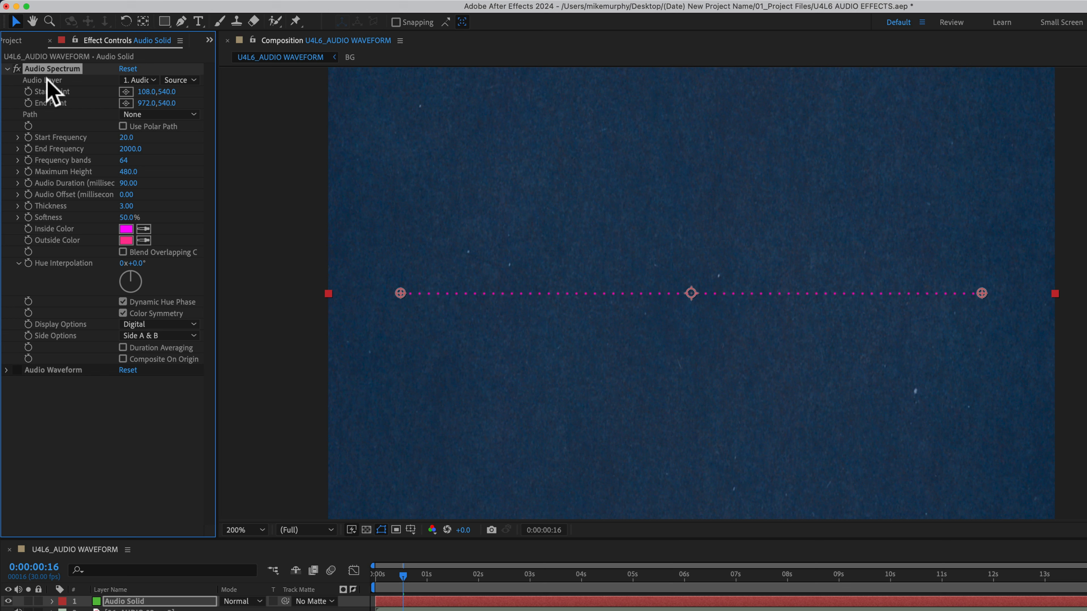
left_click(148, 81)
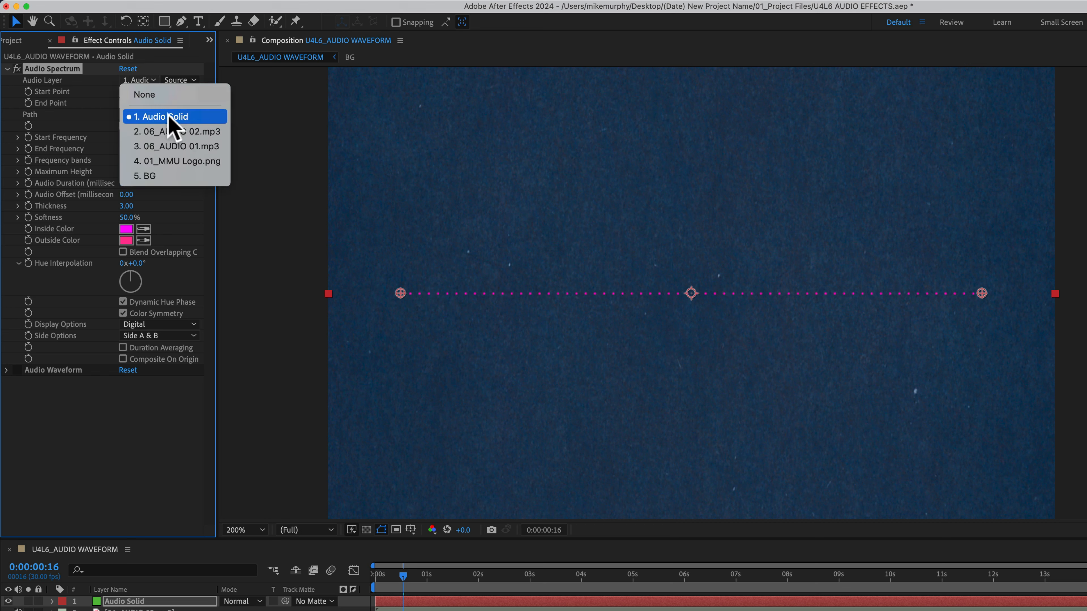
left_click(200, 133)
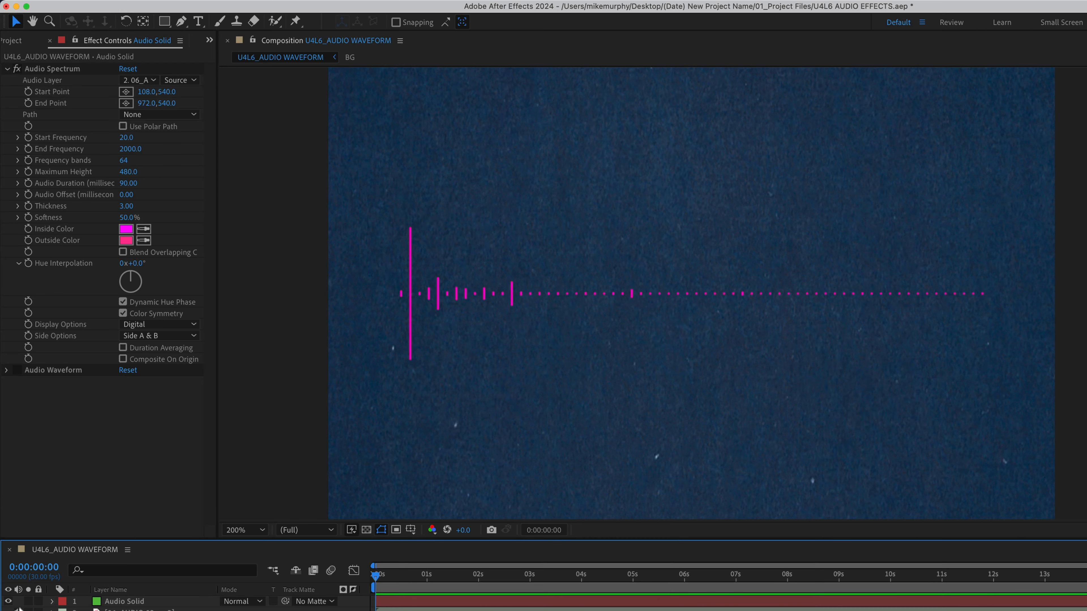
key("space")
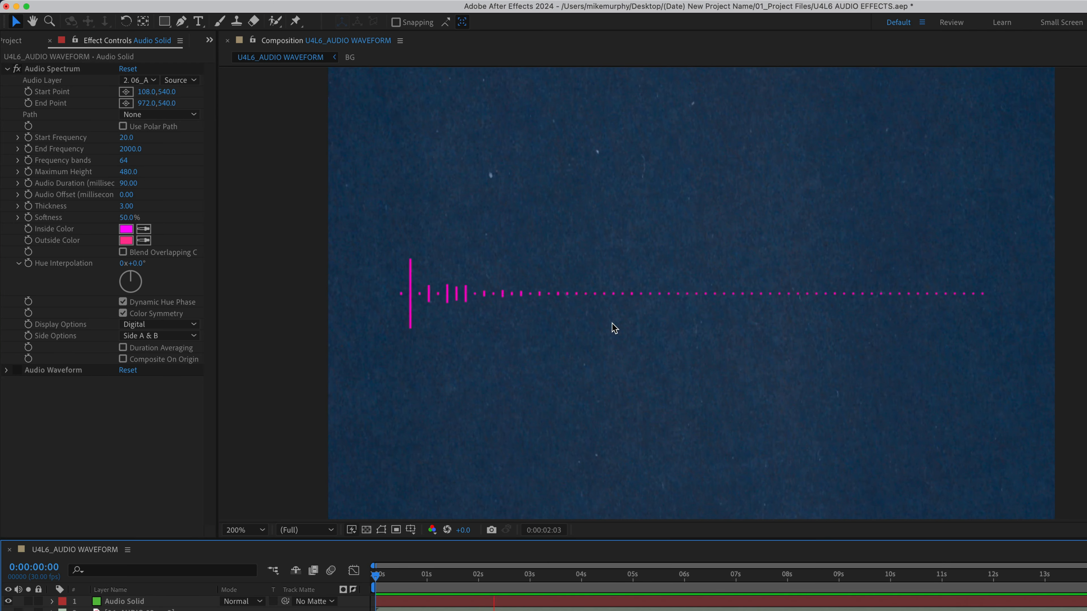
key("space")
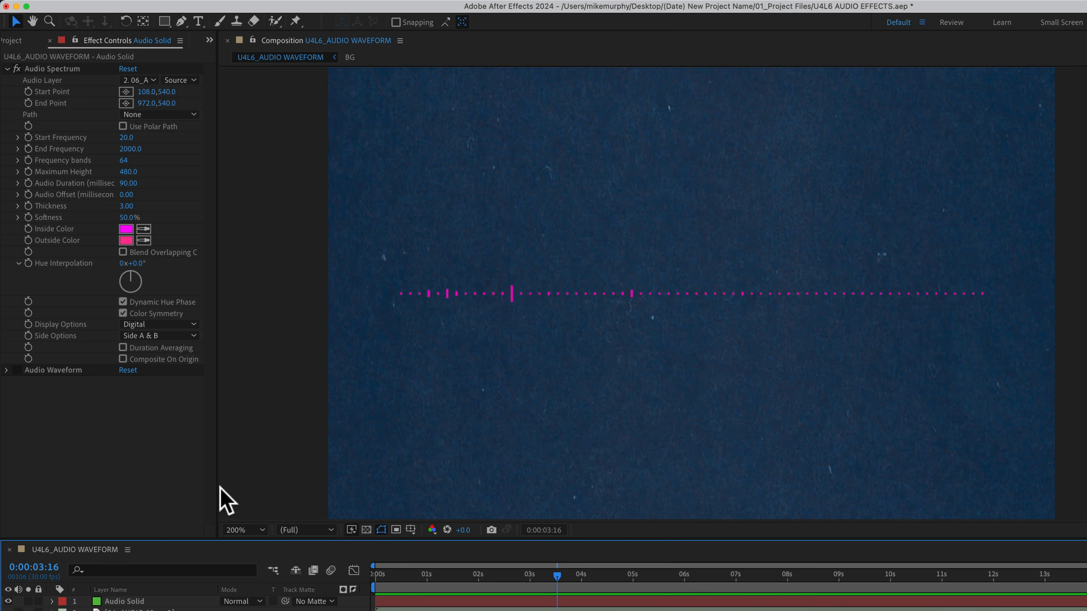
- Set Audio Spectrum's Start Frequency to 100, End Frequency to 600 and Maximum Height to 1350
left_click(152, 467)
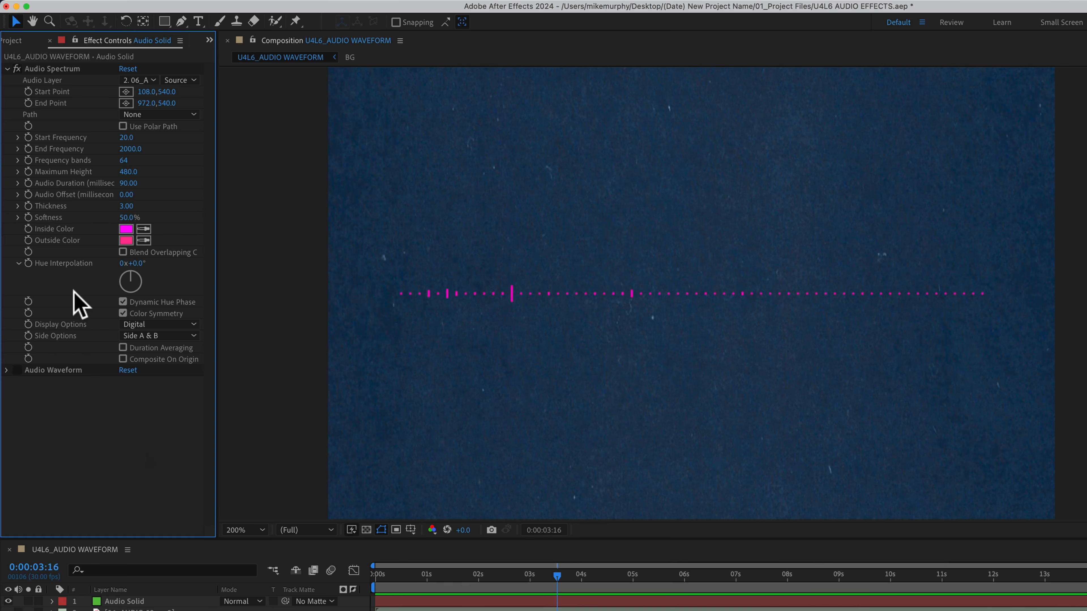
left_click_drag(131, 151, 266, 170)
left_click(124, 139)
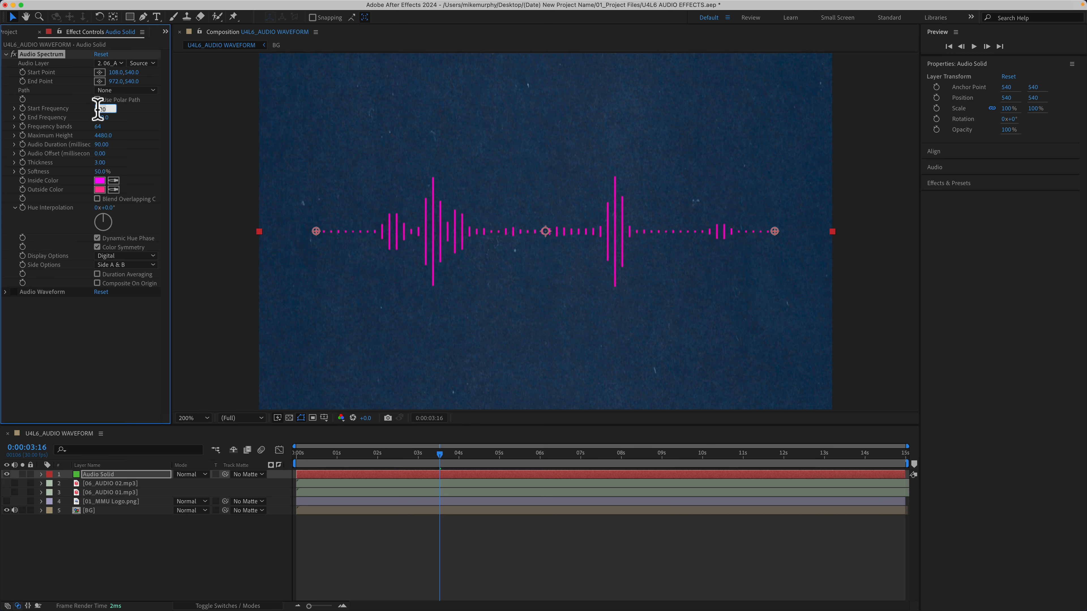
type("100")
key("Tab")
key("Tab")
key("Tab")
type("1350")
key("Tab")
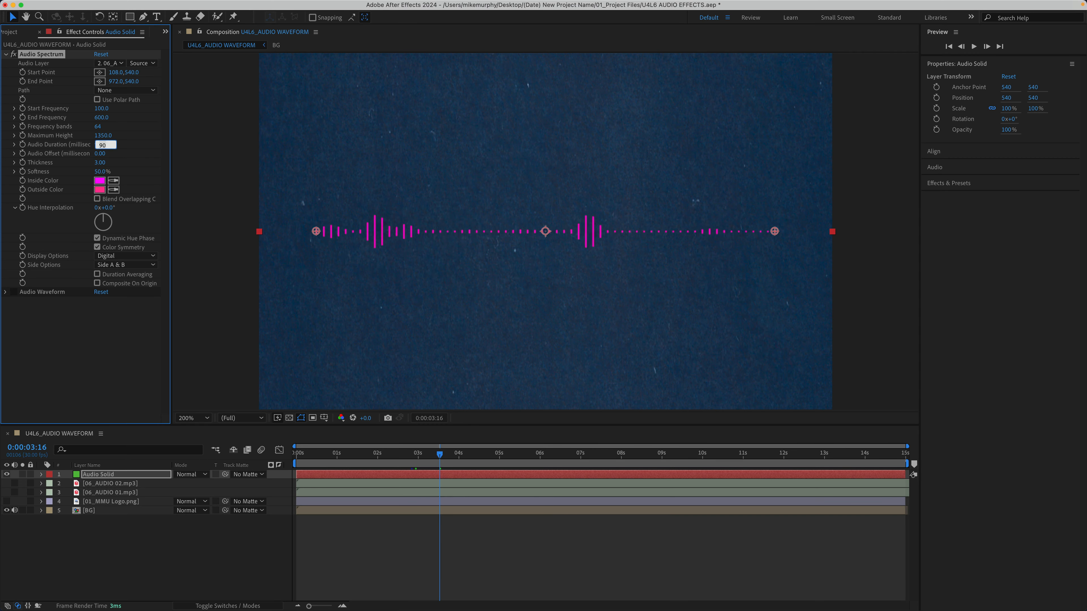
- Set Audio Spectrum's Audio Duration to 130 ms, Audio Offset to 400 ms and Thickness to 4.90, and preview the animation
type("130")
key("Tab")
type("400")
key("space")
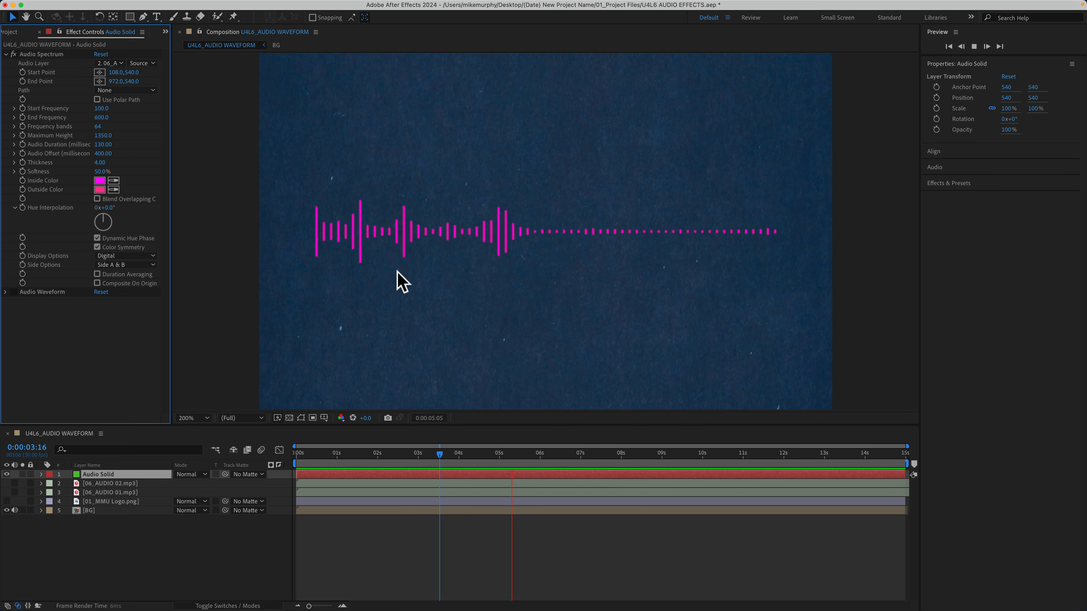
key("space")
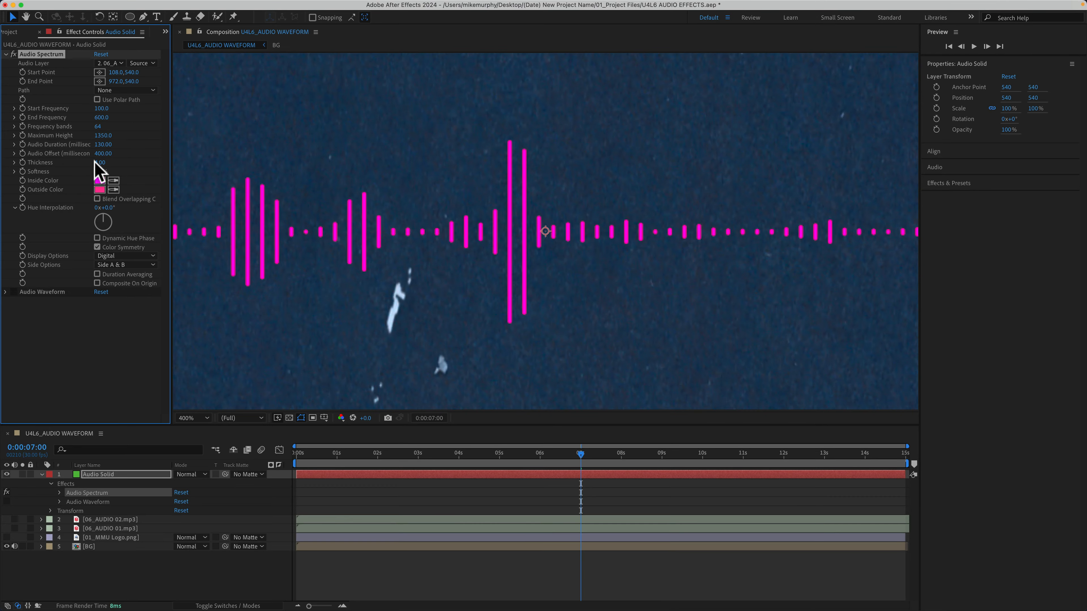
mouse_move(94, 162)
left_mouse_down()
mouse_move(145, 159)
mouse_move(106, 163)
left_mouse_up()
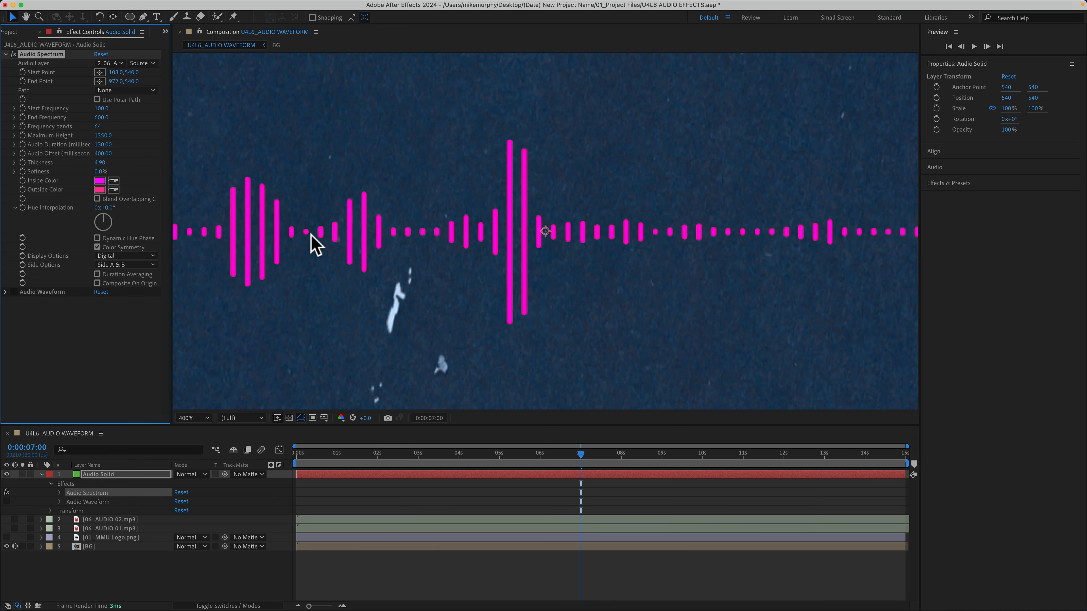
- Try Audio Spectrum's Analog lines and Analog dots displays during a preview and return Display Options to Digital
key("comma")
left_click(138, 266)
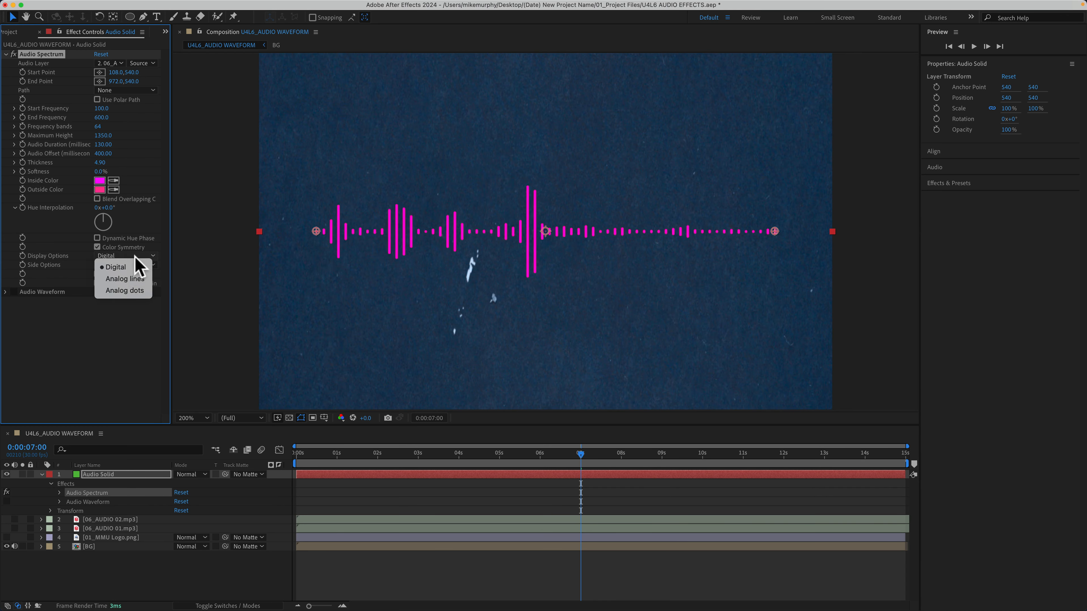
left_click(138, 286)
key("space")
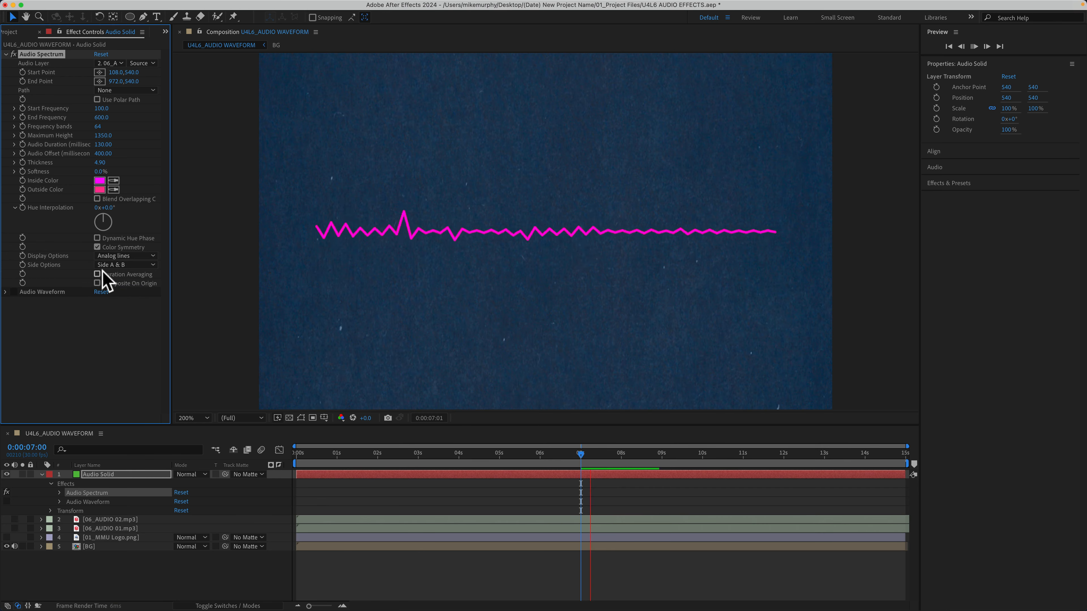
left_click(137, 256)
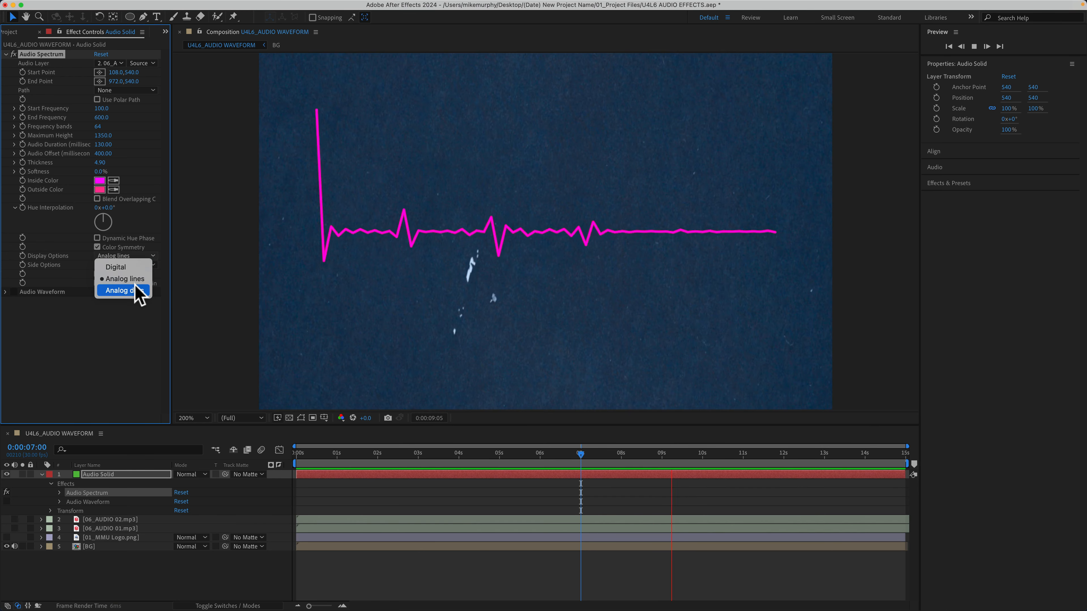
left_click(135, 282)
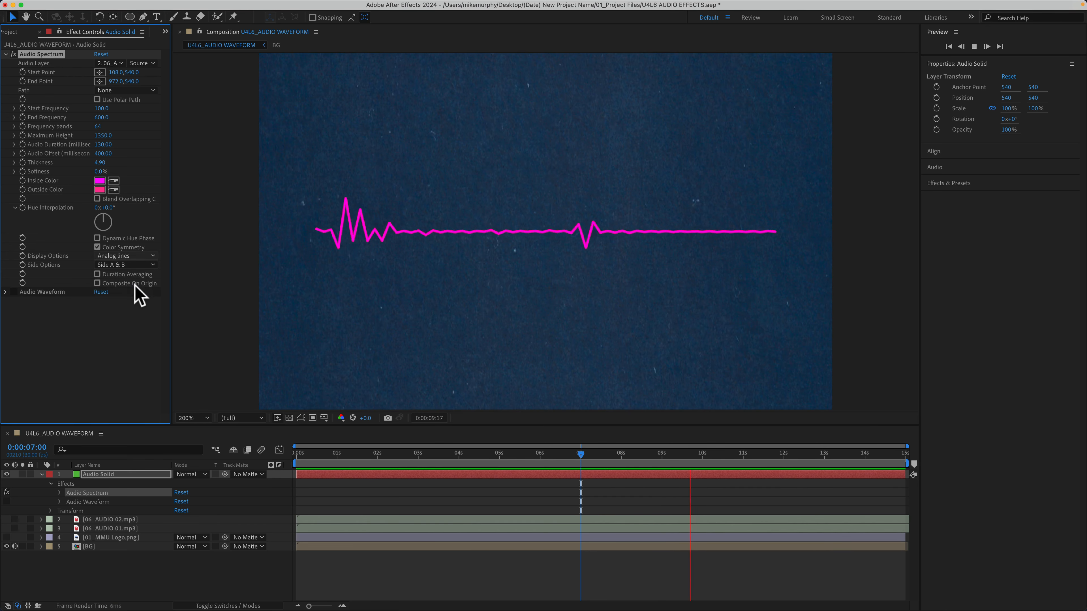
left_click(136, 257)
left_click(136, 268)
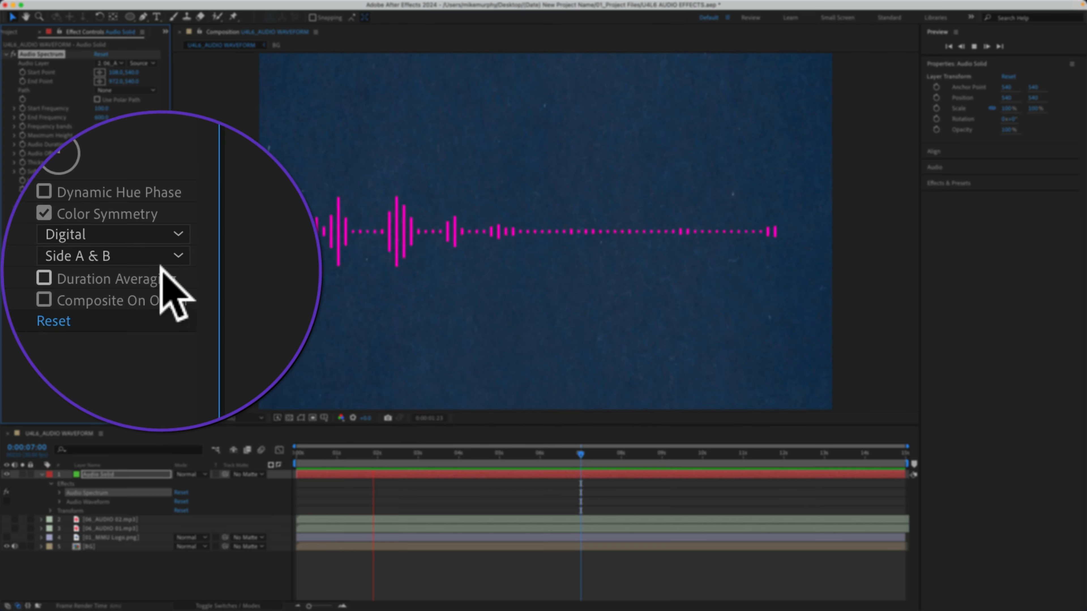
- Try Audio Spectrum's Side A and Side B options, restore Side A & B, and test rotating the Hue Interpolation
left_click(147, 265)
left_click(138, 274)
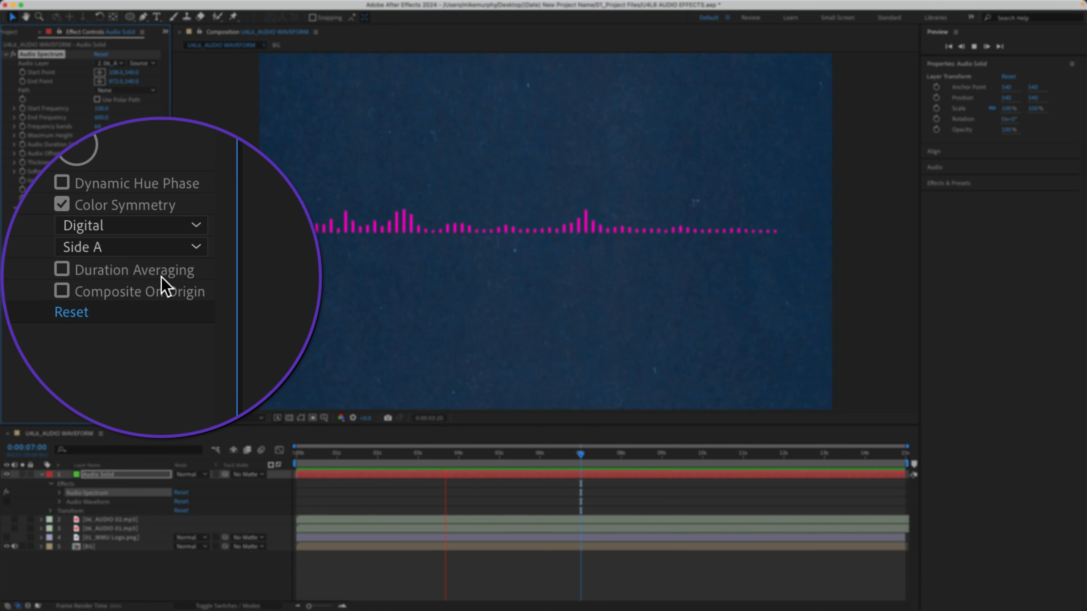
left_click(147, 264)
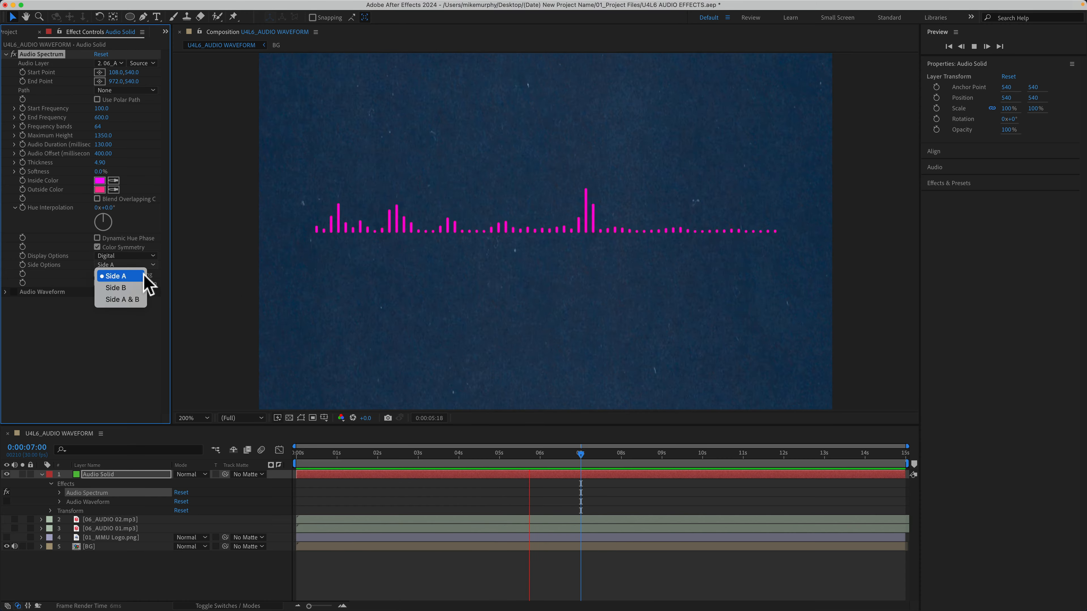
left_click(144, 291)
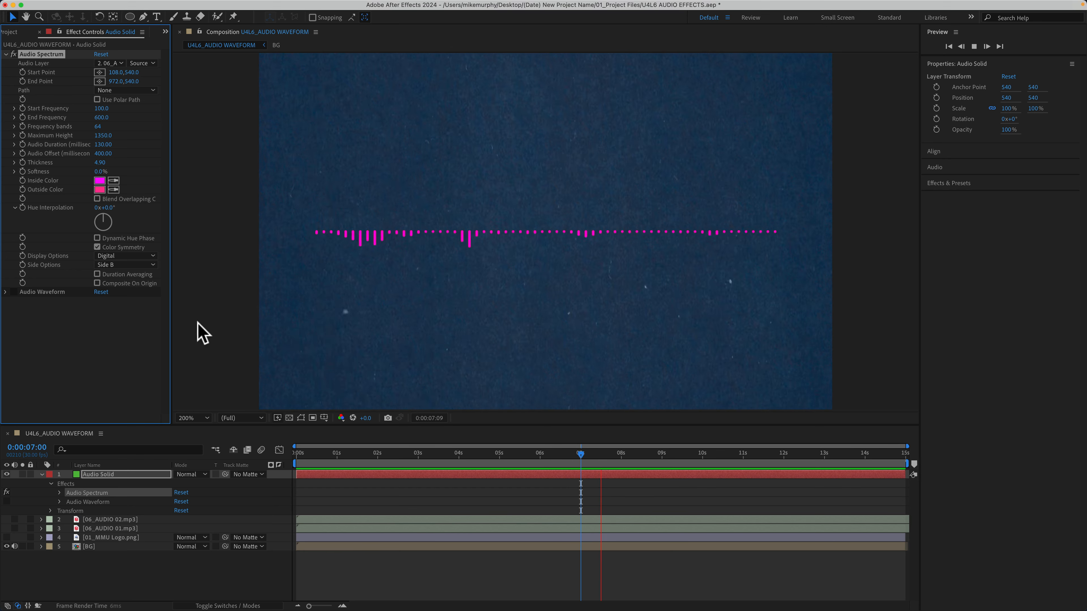
left_click(137, 265)
left_click(138, 276)
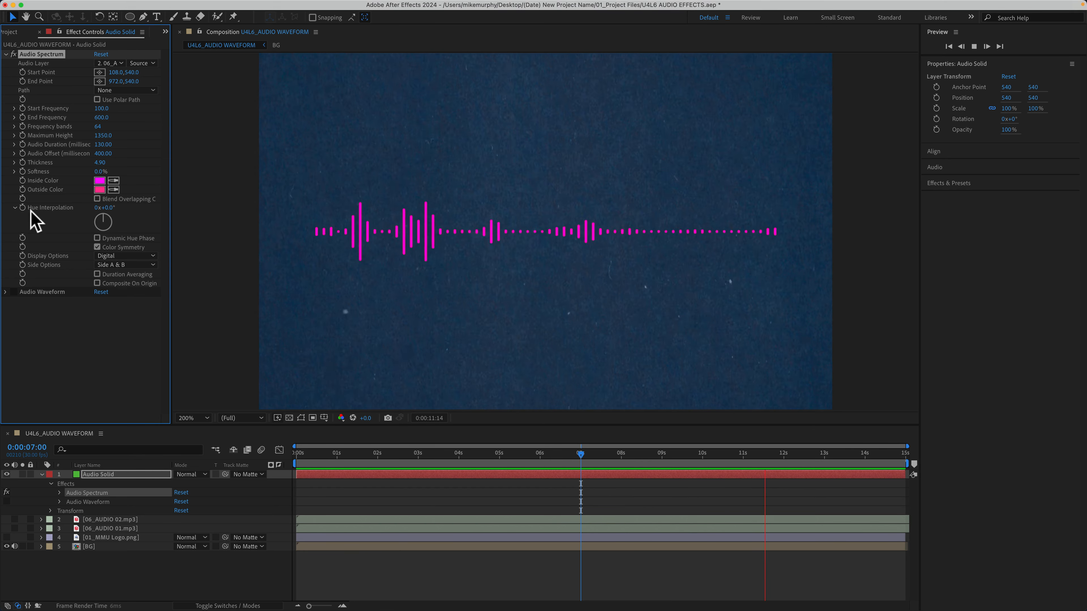
left_click_drag(106, 216, 145, 219)
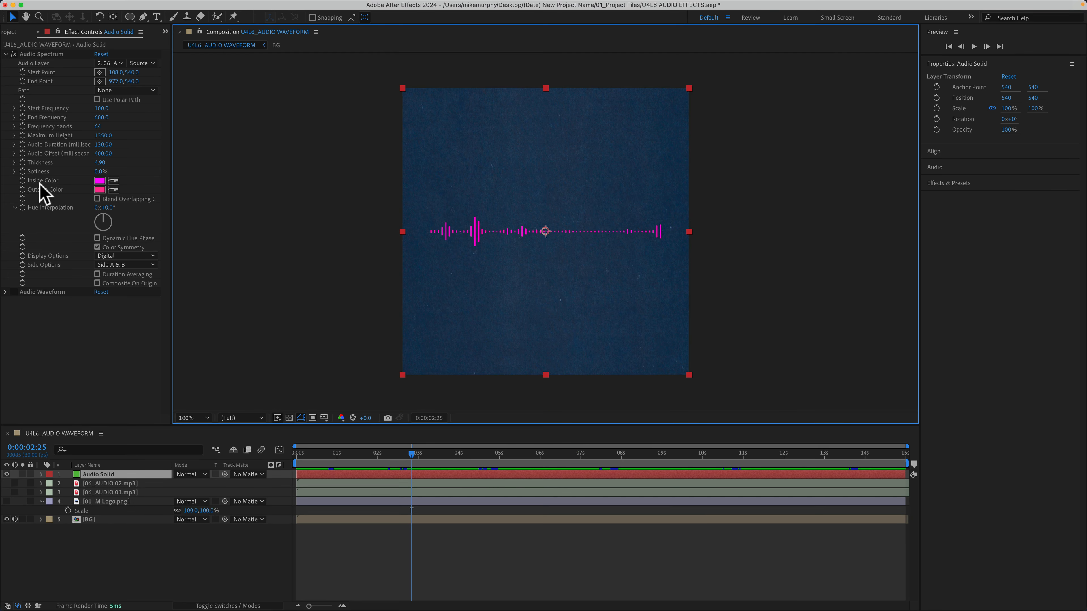
- Show the 01_M Logo.png layer and sample its orange-red as Audio Spectrum's Inside Color and Outside Color
left_click(6, 501)
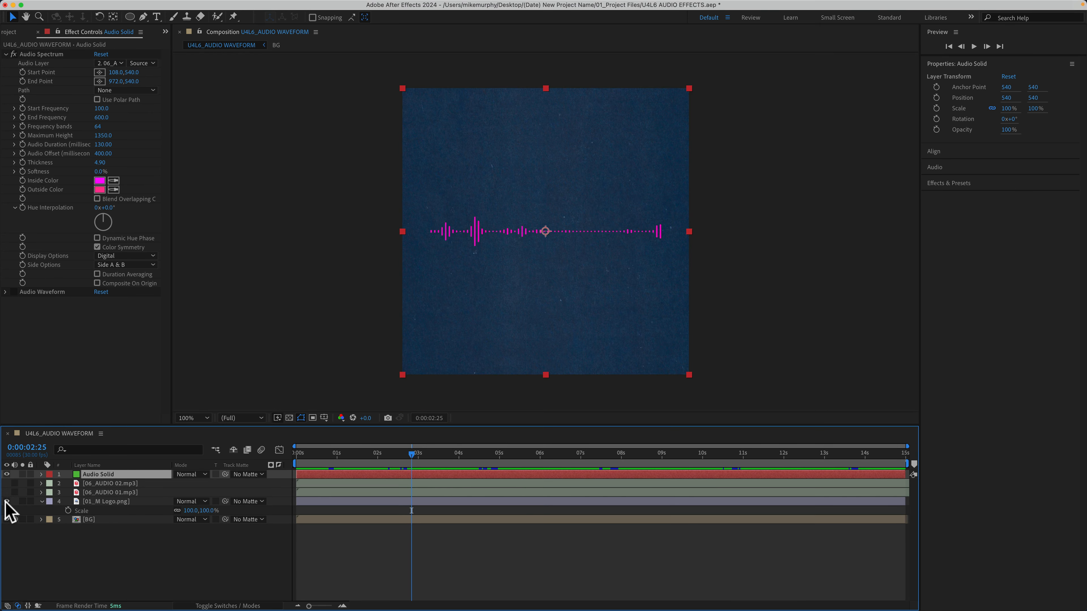
left_click(114, 179)
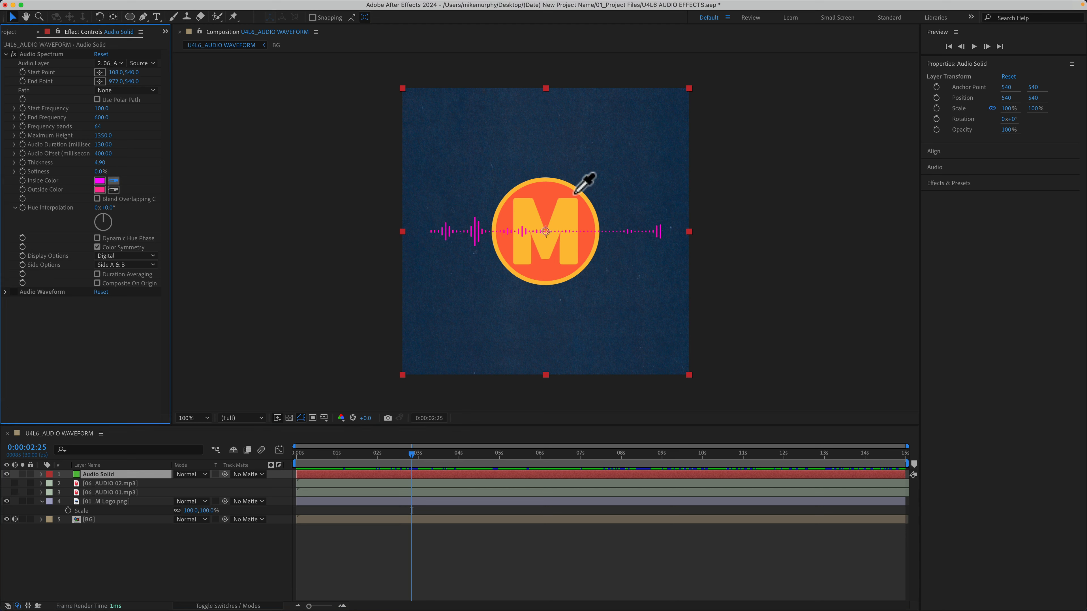
left_click(551, 196)
left_click(114, 190)
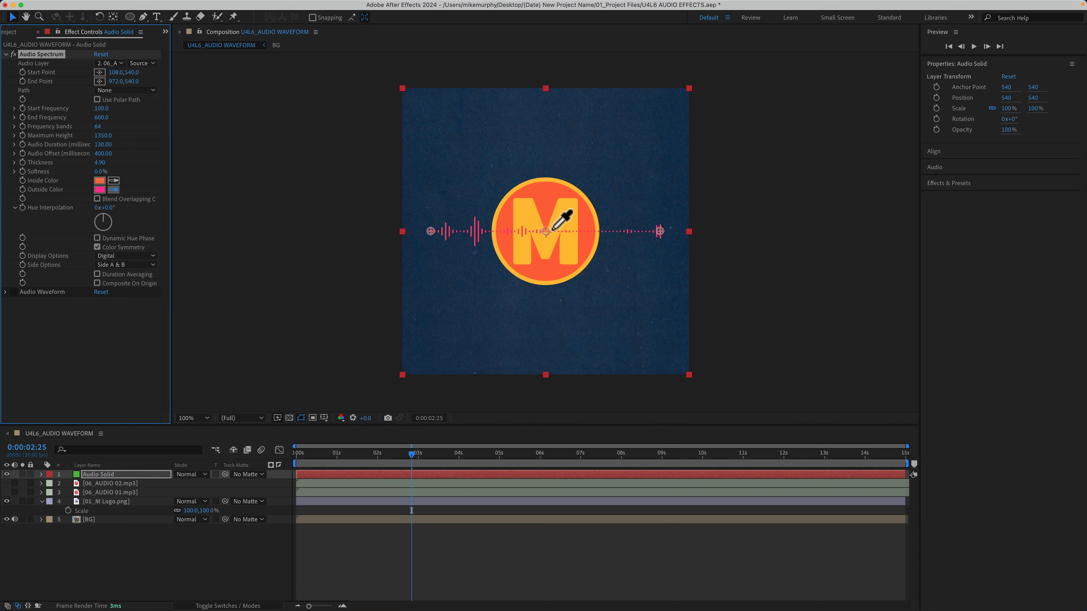
left_click(548, 208)
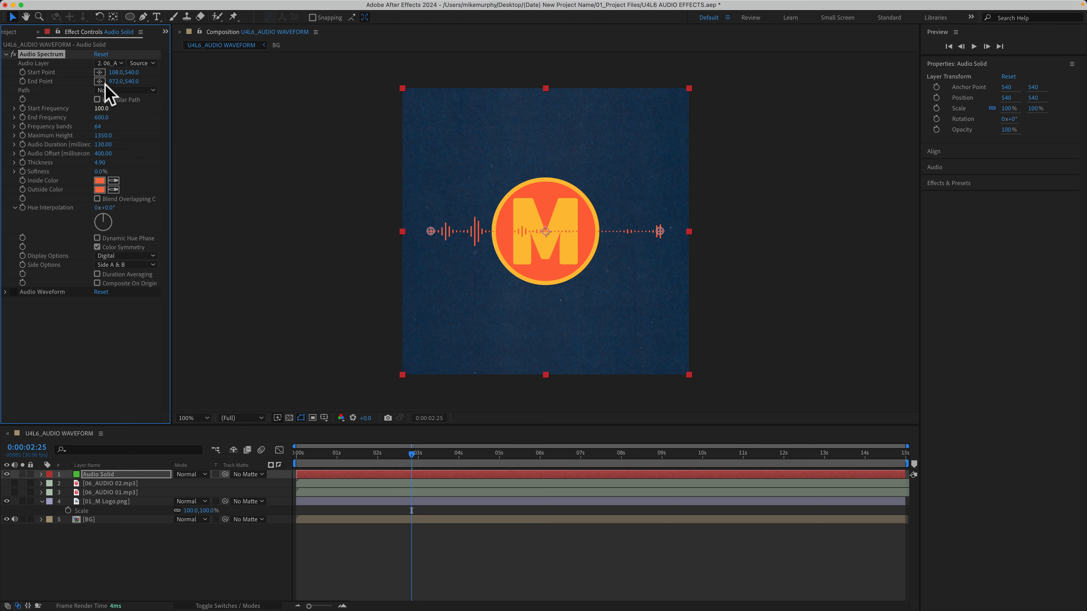
- Move Audio Spectrum below the logo by setting its Start Point to 104, 940 and End Point to 974, 940
left_click(99, 72)
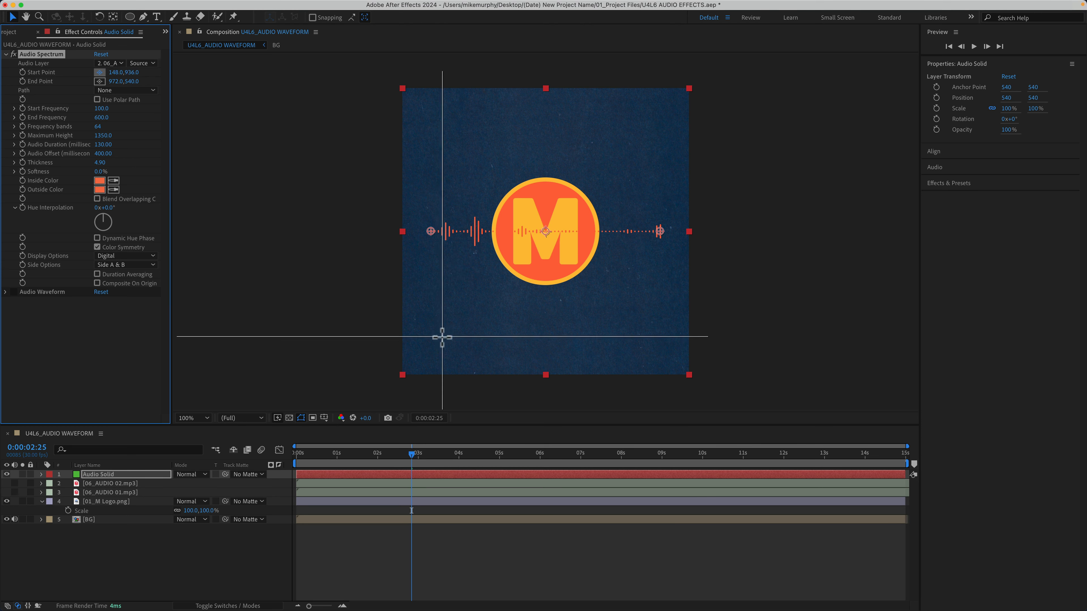
left_click(429, 339)
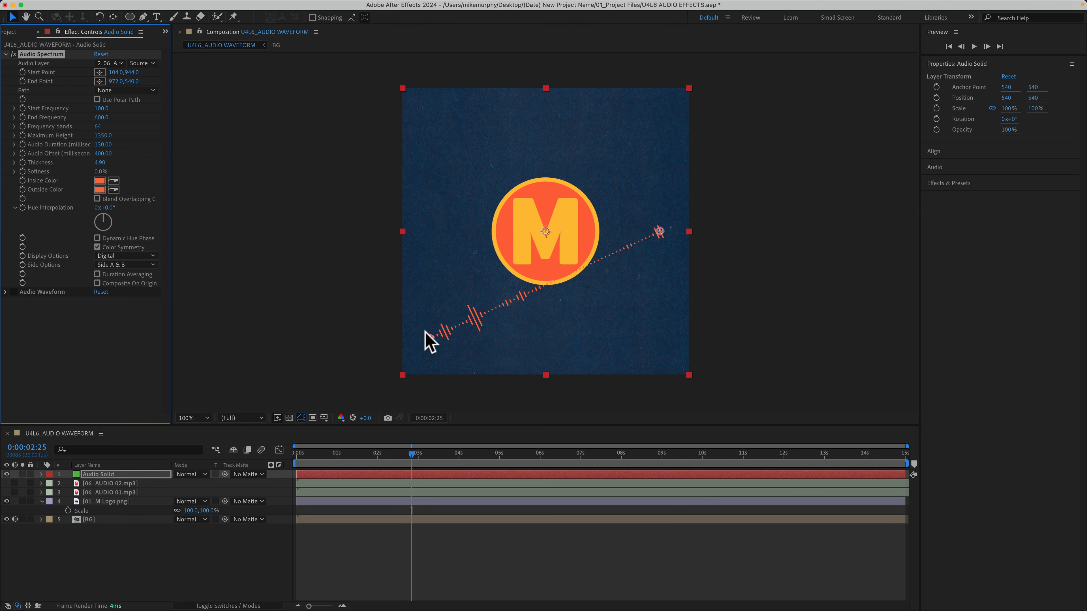
left_click(99, 81)
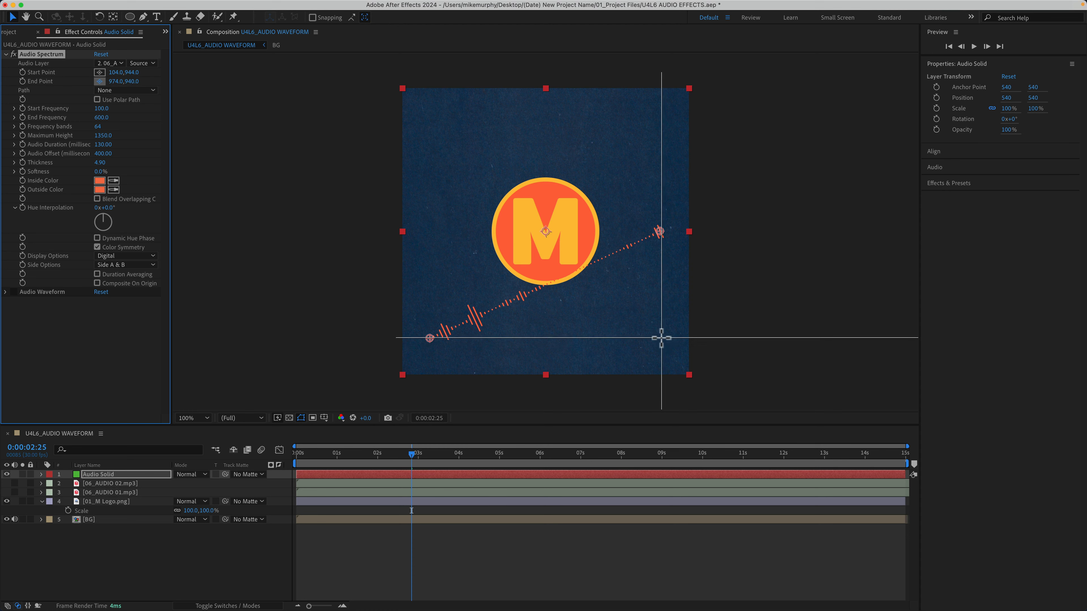
left_click(661, 338)
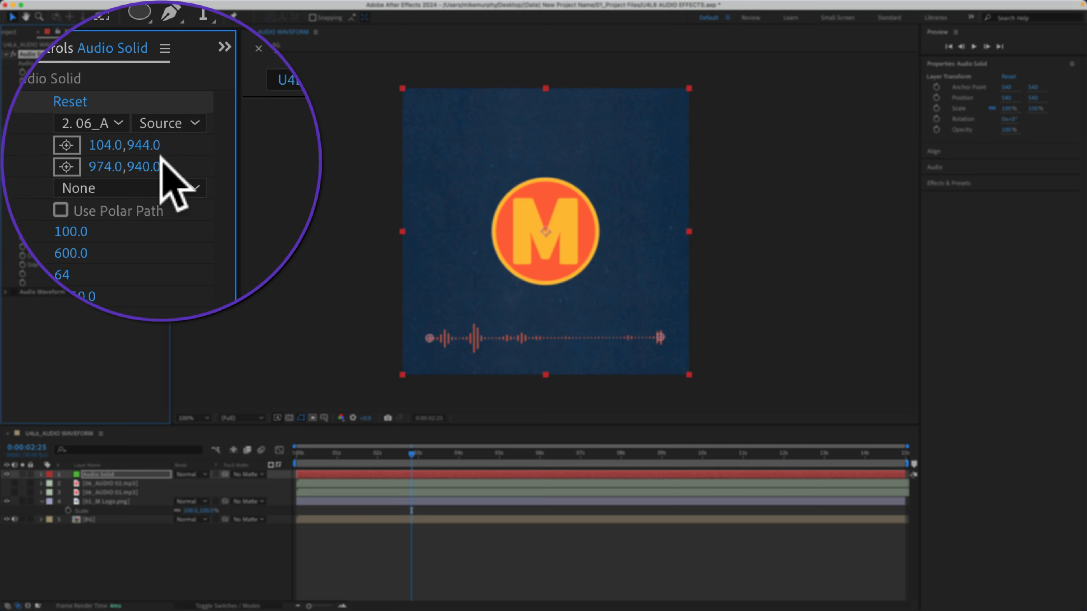
left_click(148, 146)
type("9")
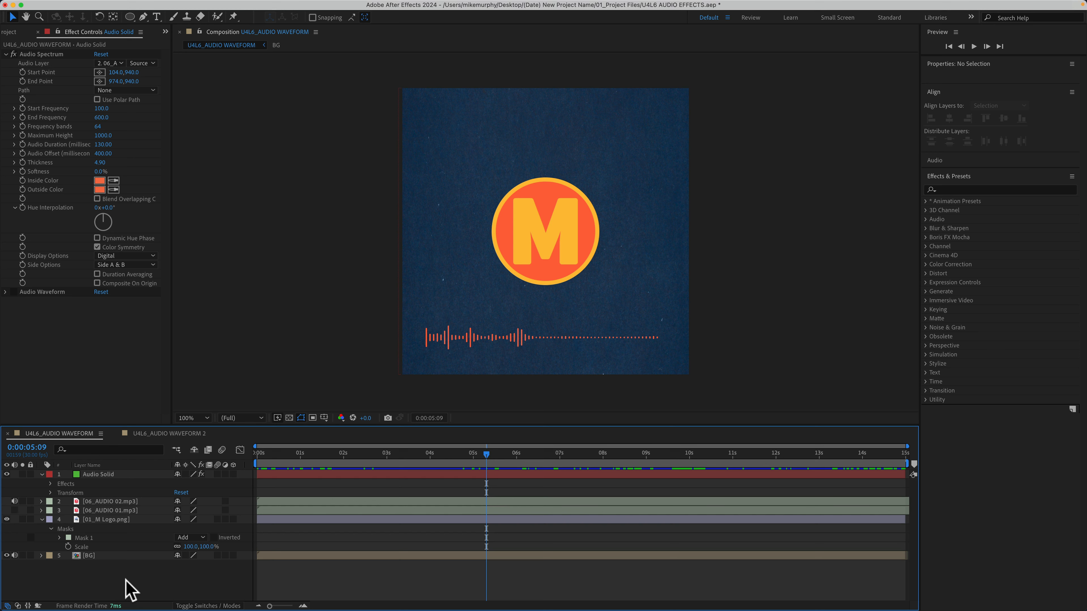
- Show the Title/Action Safe guides and draw a large circular mask around the logo on the Audio Solid layer
left_click(122, 473)
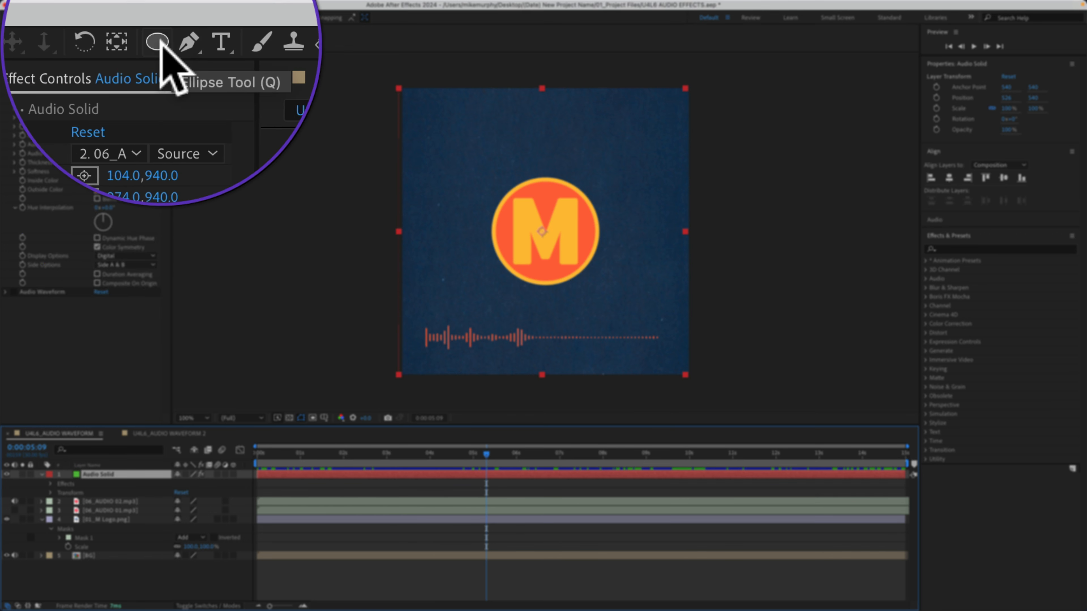
left_click(146, 47)
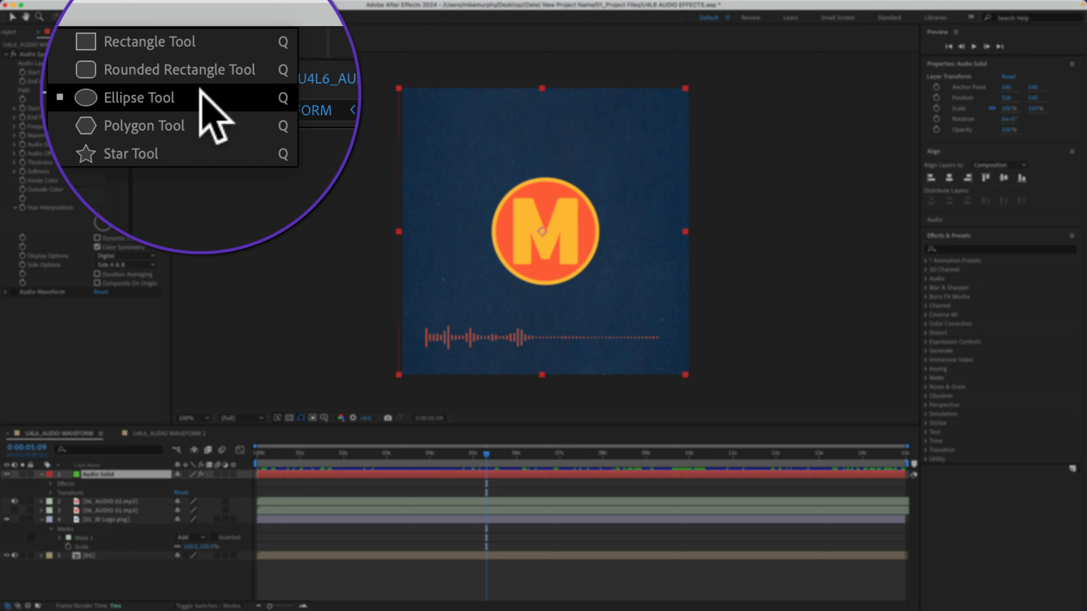
left_click(175, 42)
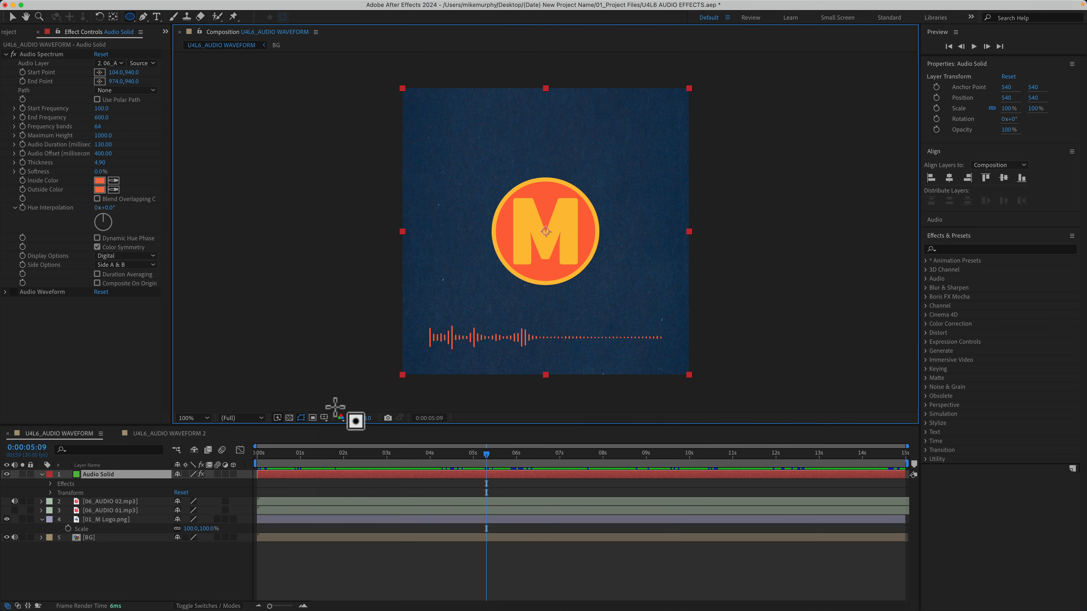
left_click(325, 418)
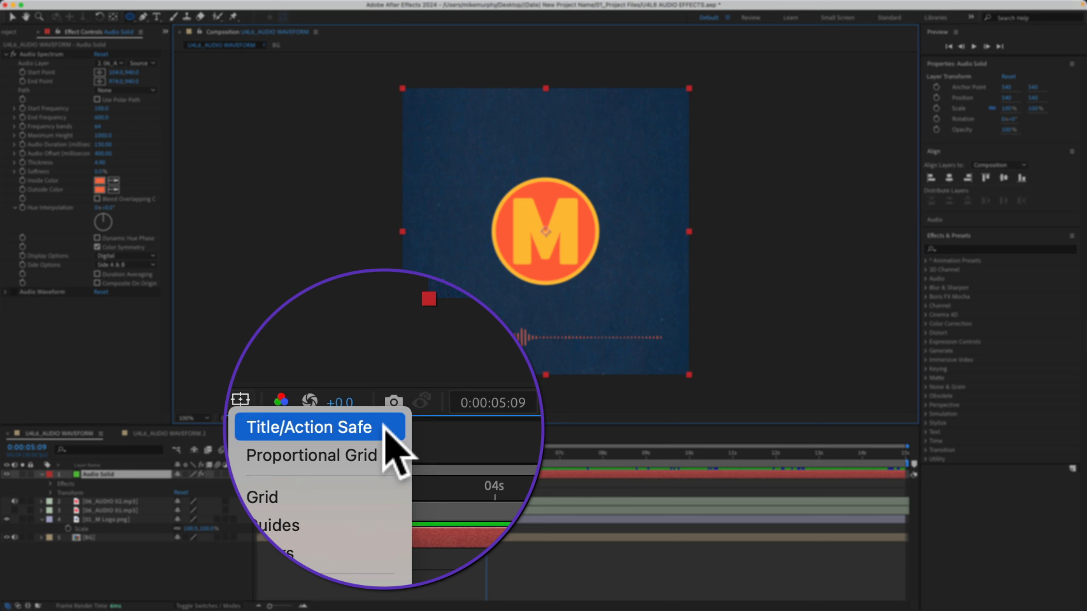
left_click(384, 428)
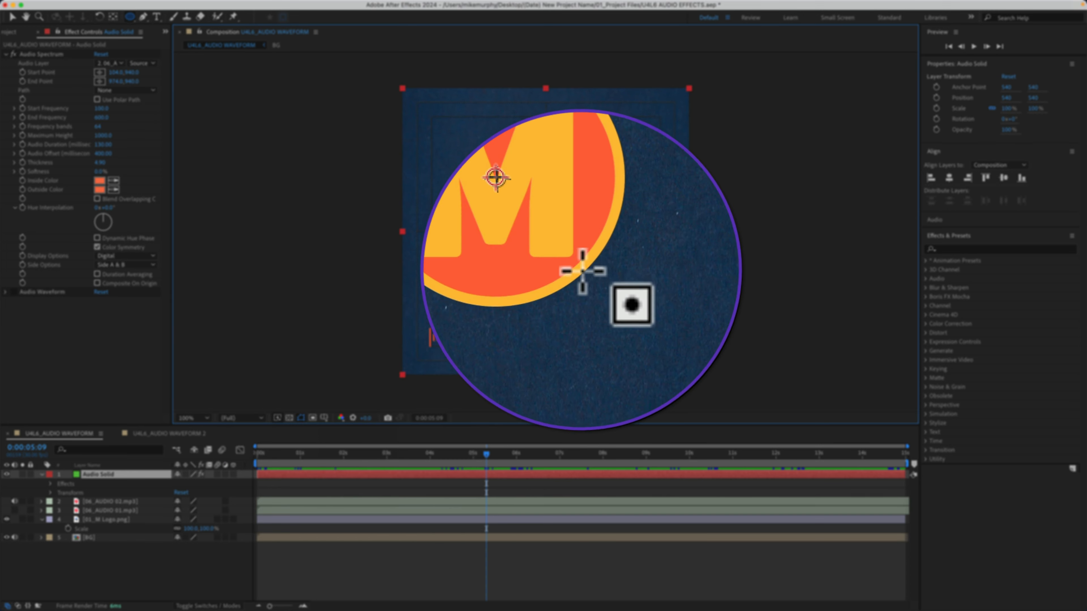
left_click_drag(430, 115, 659, 325)
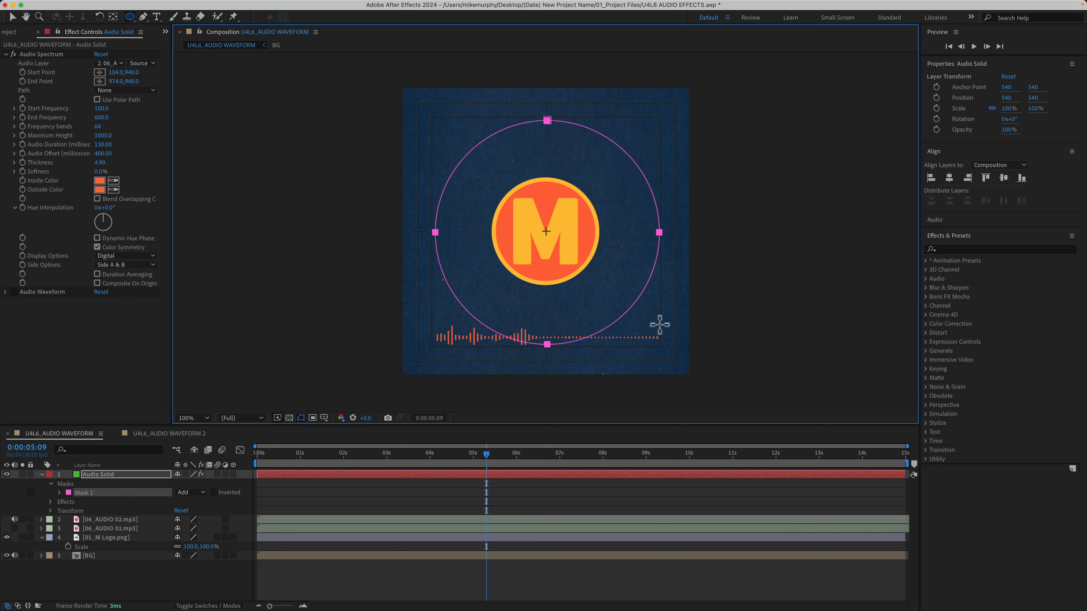
- Set Audio Spectrum's Path to Mask 1, preview the animation, and set Hue Interpolation to about 1x+28°
left_click(112, 475)
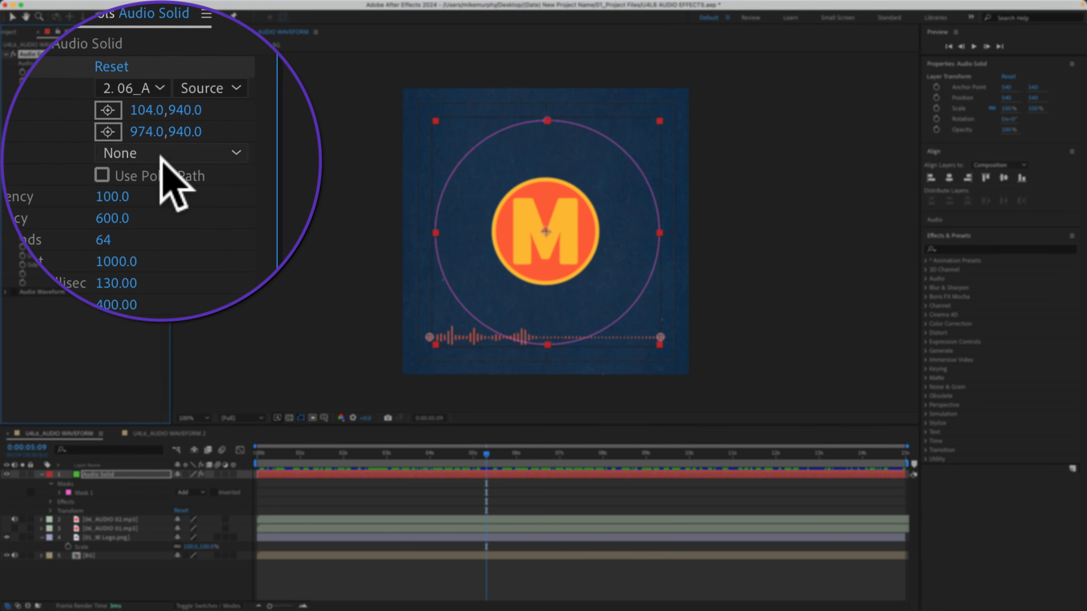
left_click(162, 156)
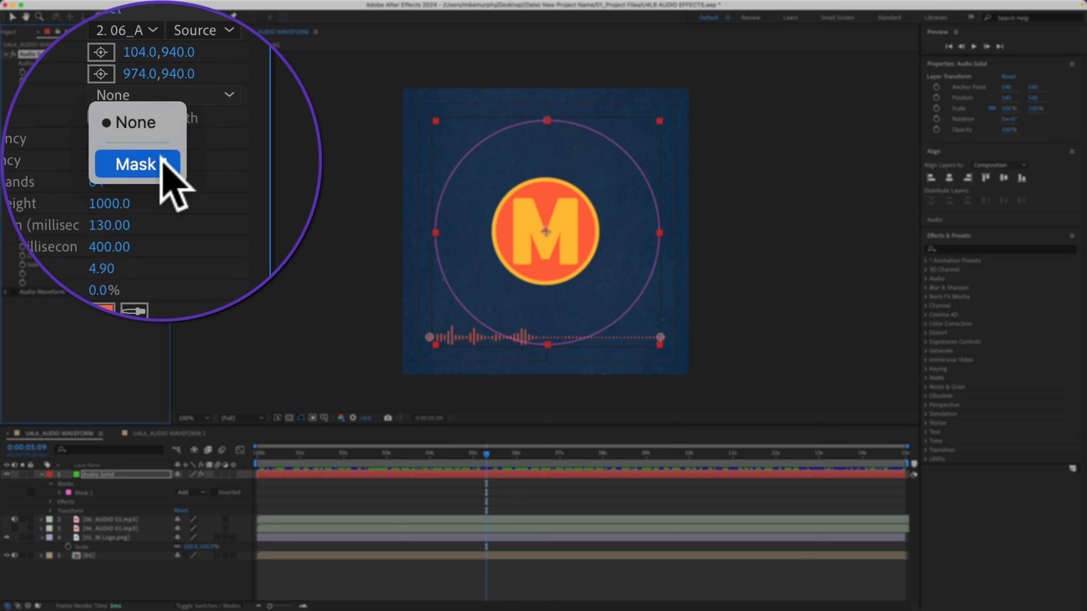
left_click(162, 156)
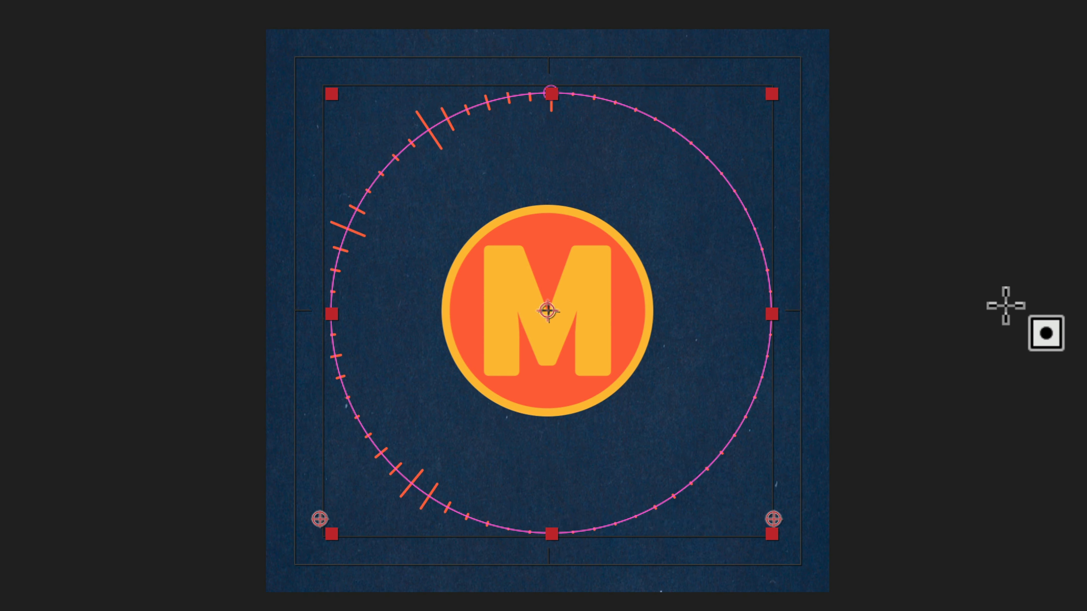
key("space")
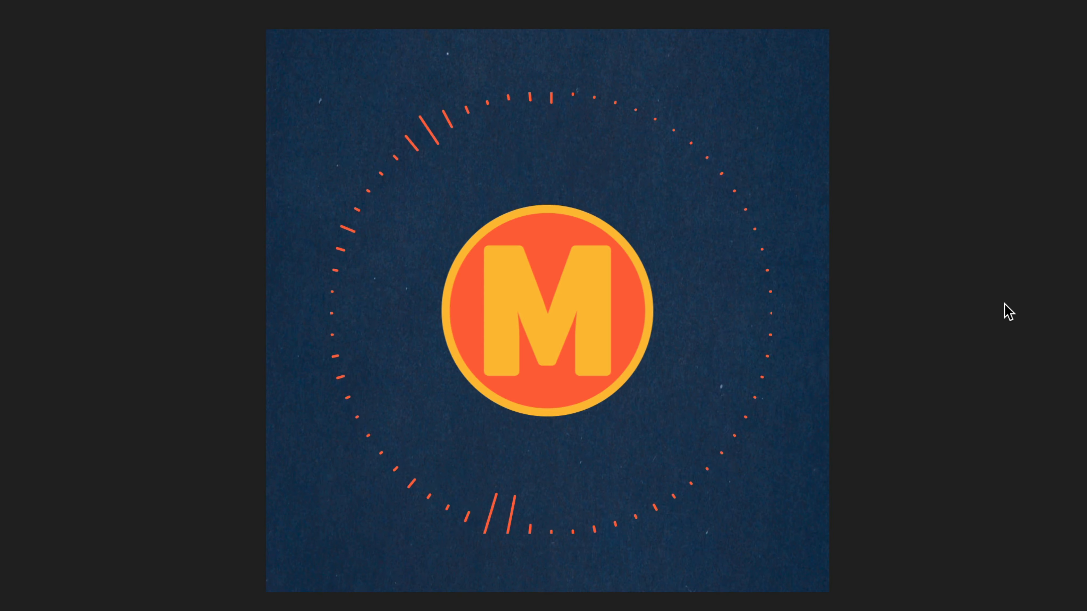
key("space")
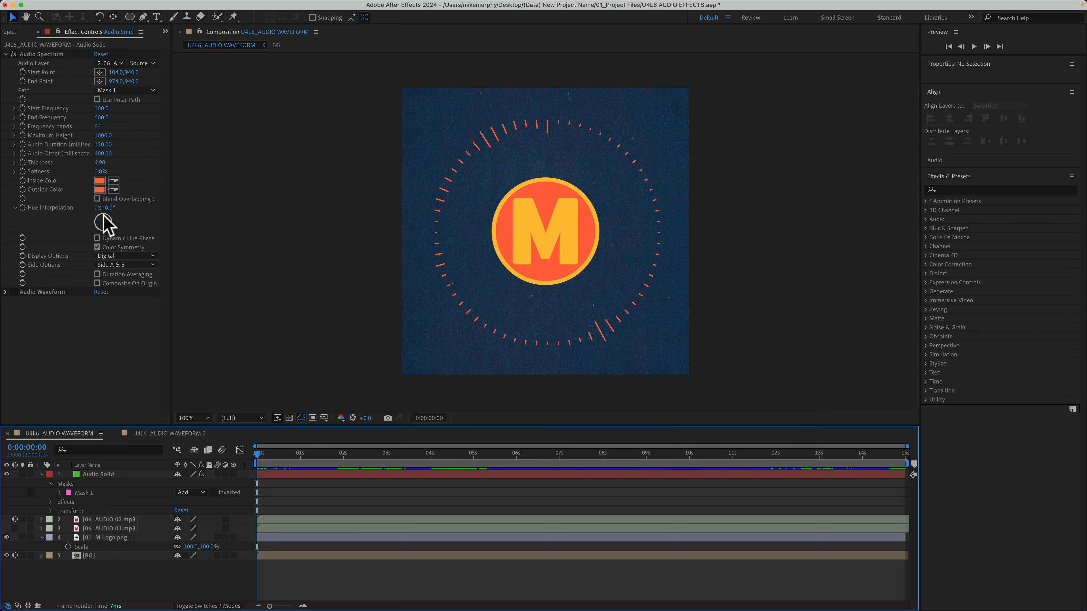
left_click_drag(105, 223, 127, 195)
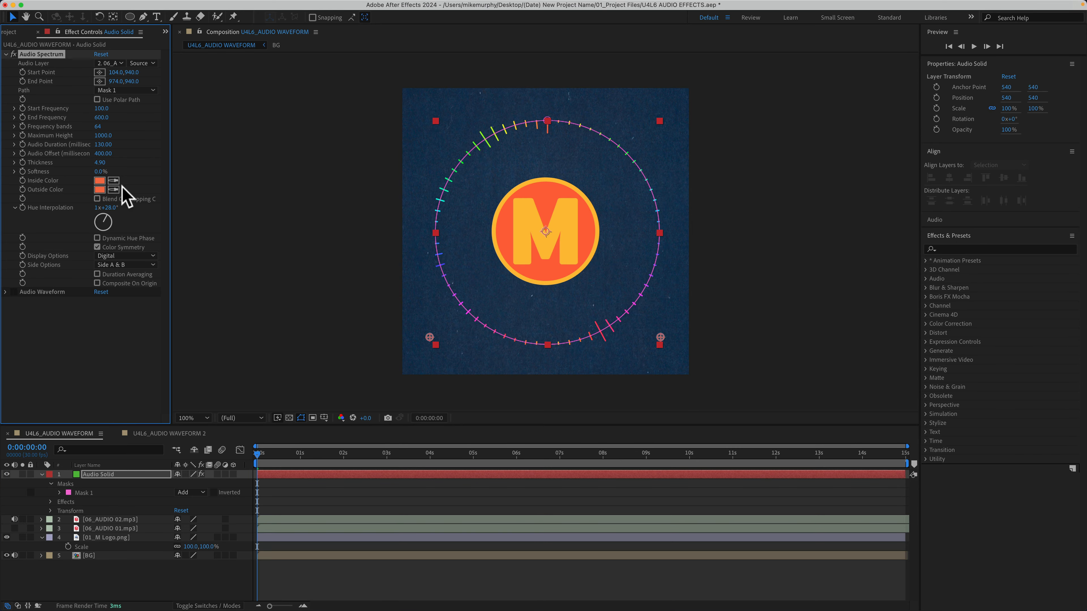
left_click(139, 576)
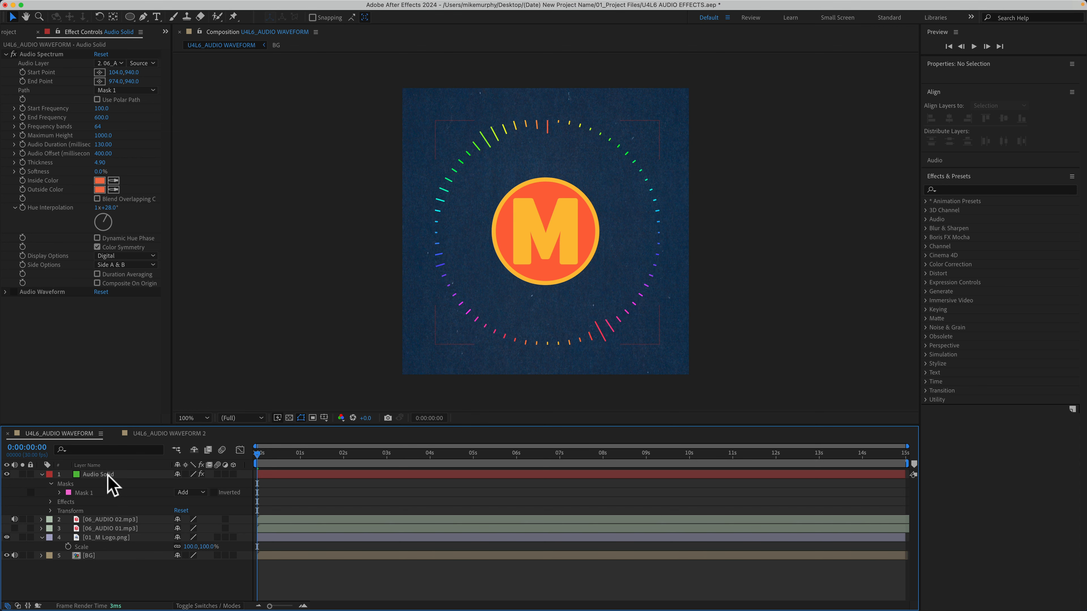
- Draw an open eight-point Pen mask on Audio Solid from the composition's lower left to upper right and set Audio Spectrum's Path to Mask 2
left_click(107, 475)
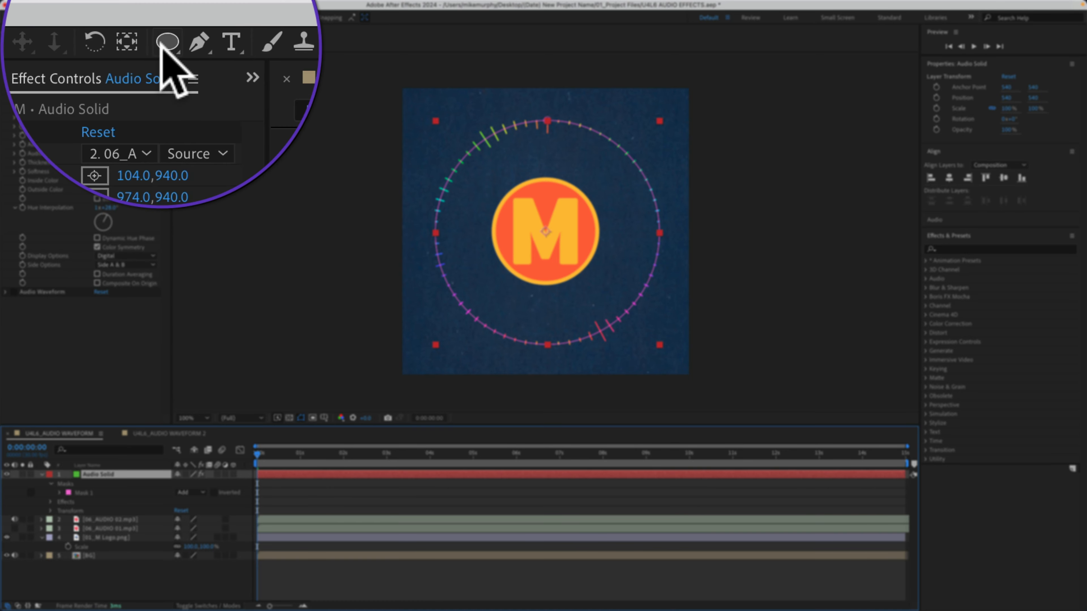
left_click(143, 17)
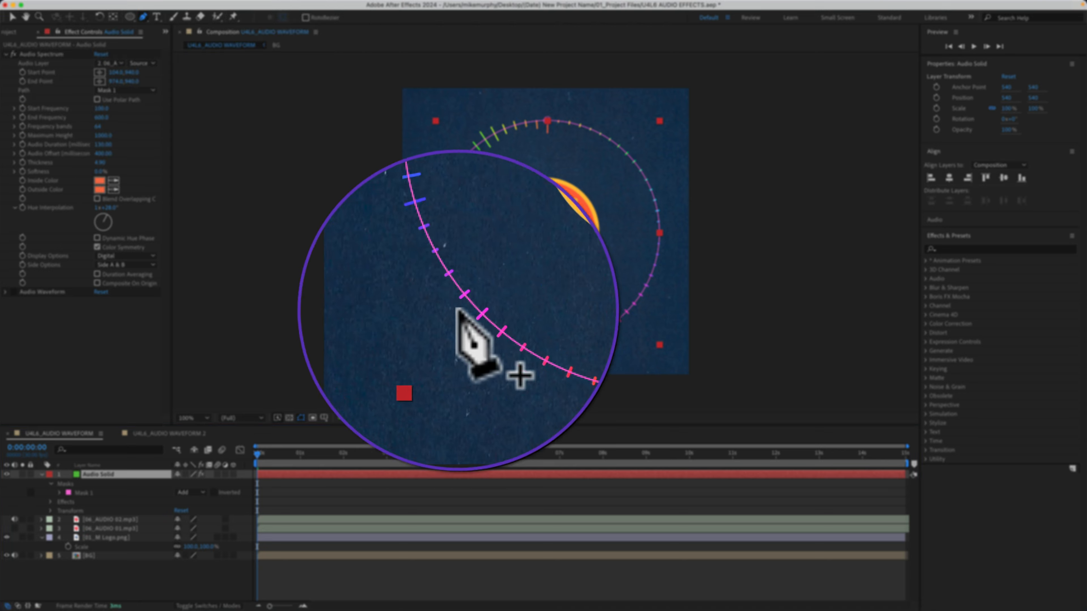
left_click(458, 359)
left_click(492, 327)
left_click(559, 312)
left_click(599, 291)
left_click(620, 233)
left_click_drag(617, 189, 618, 166)
left_click(625, 115)
left_click(650, 97)
left_click(129, 91)
left_click(116, 130)
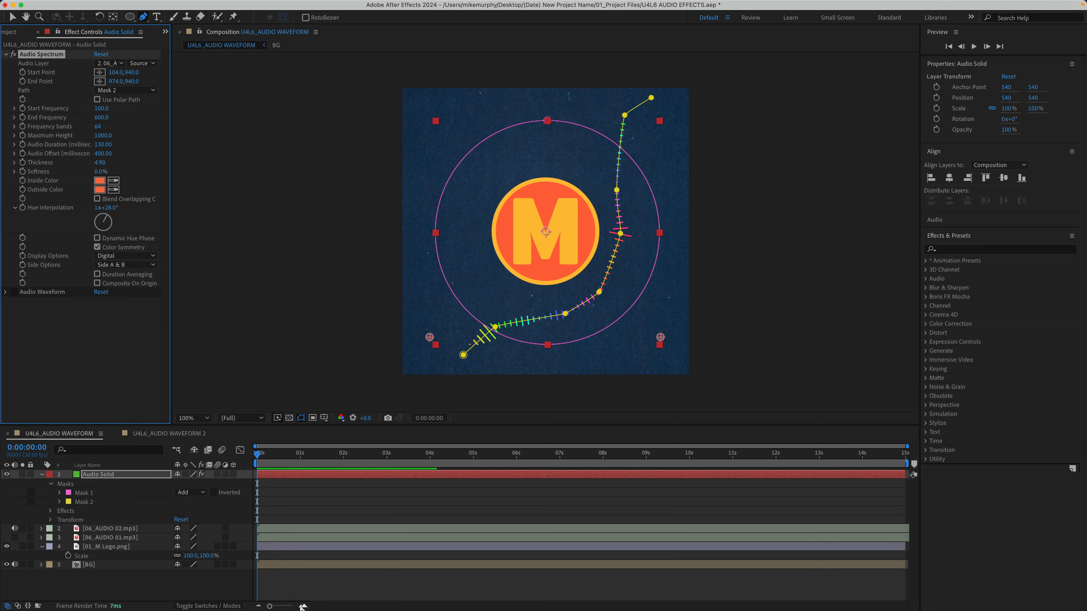
- Preview the Audio Spectrum animation along the open Mask 2 path and view it without the mask outlines
left_click(311, 595)
key("space")
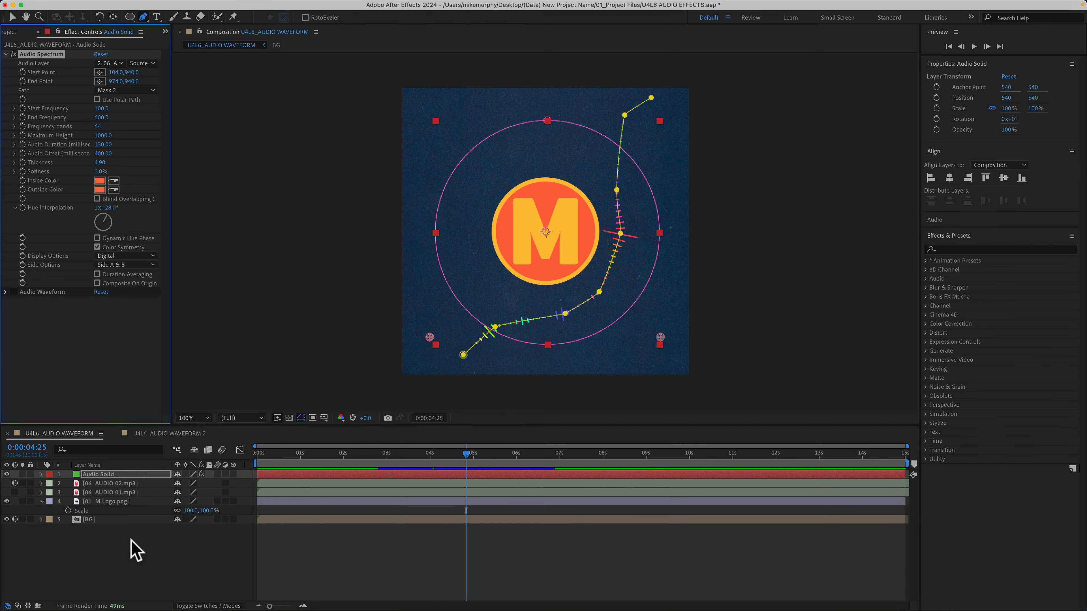
left_click(135, 538)
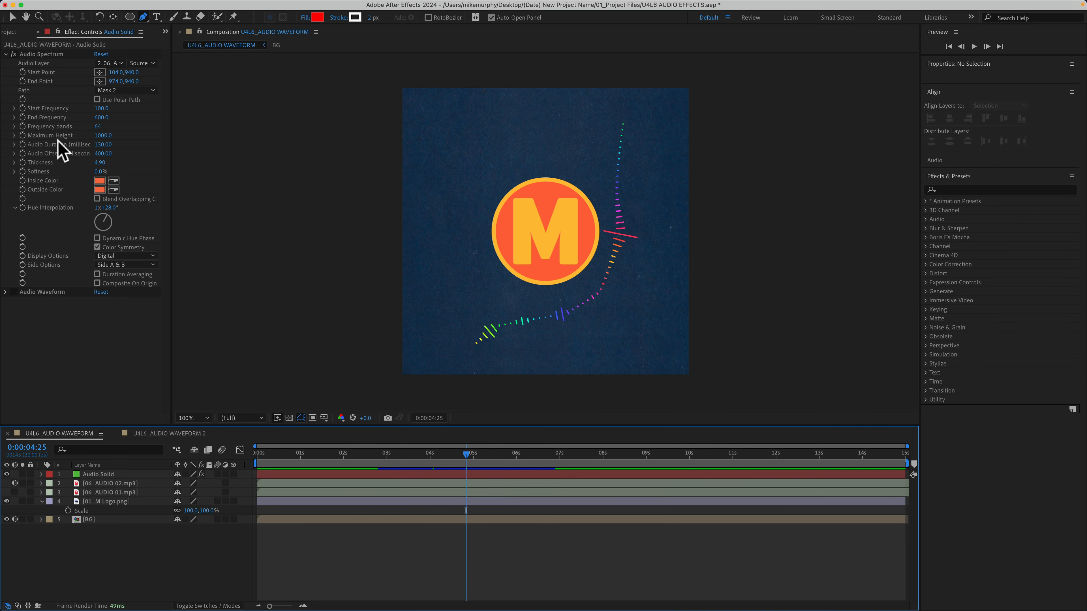
- Set Audio Spectrum's Path to Mask 1 and delete Mask 2 from the Audio Solid layer
left_click(125, 90)
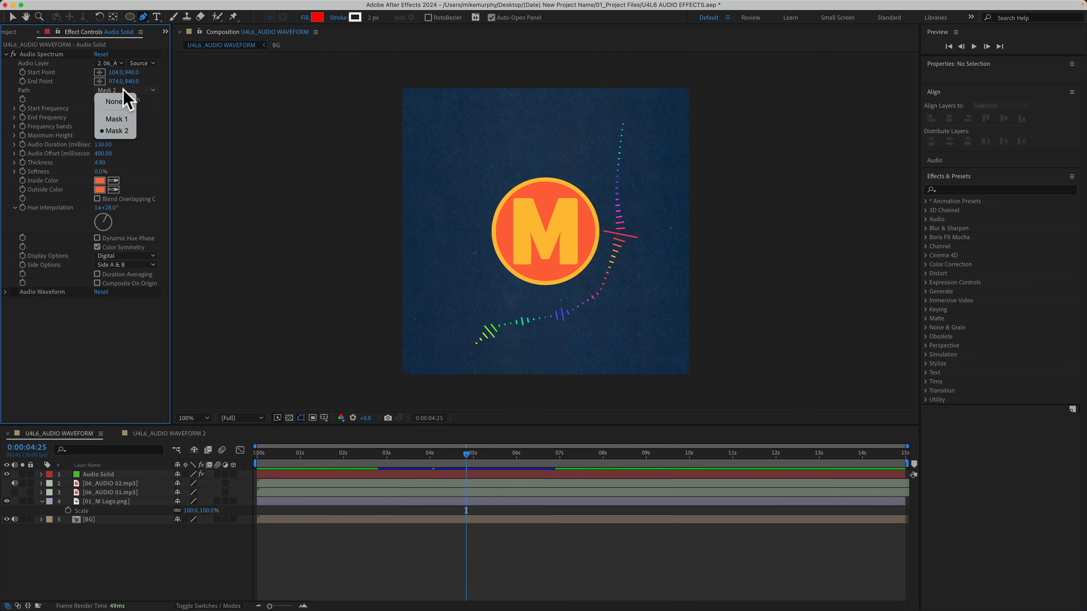
left_click(117, 119)
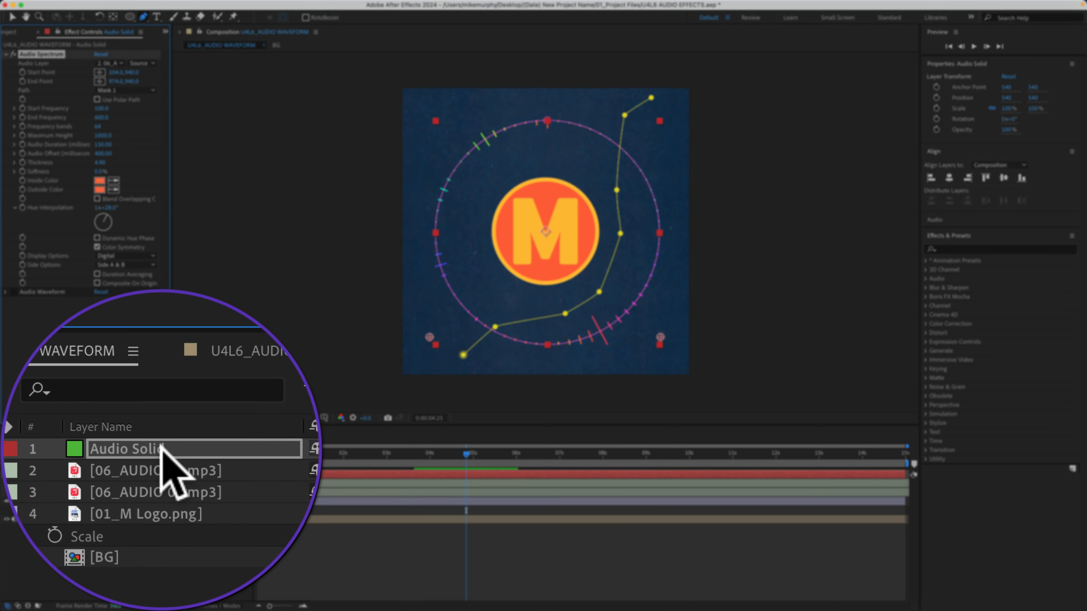
key("m")
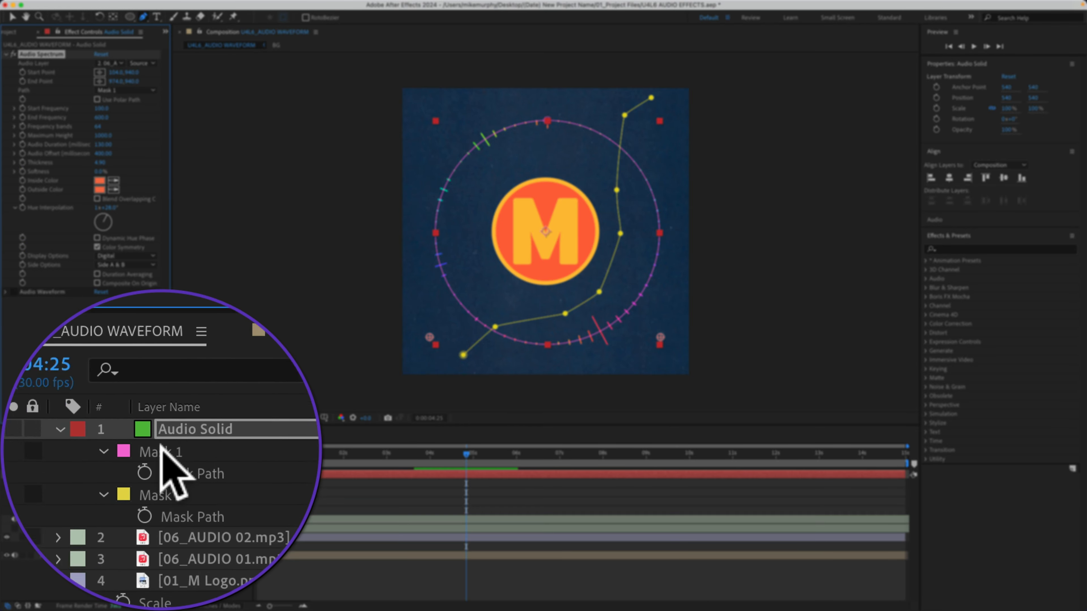
left_click(160, 446)
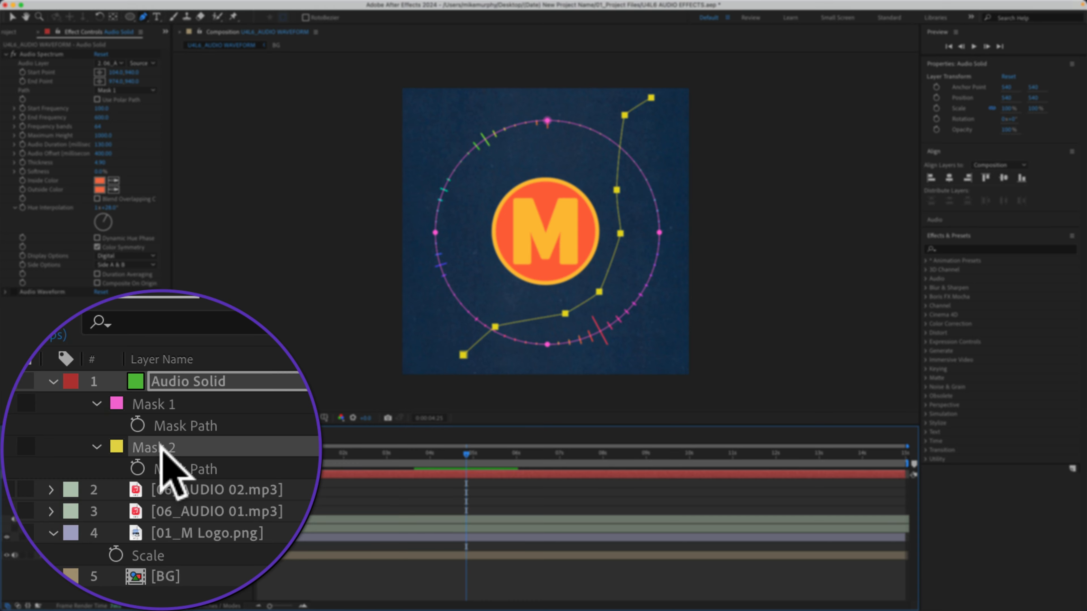
key("Delete")
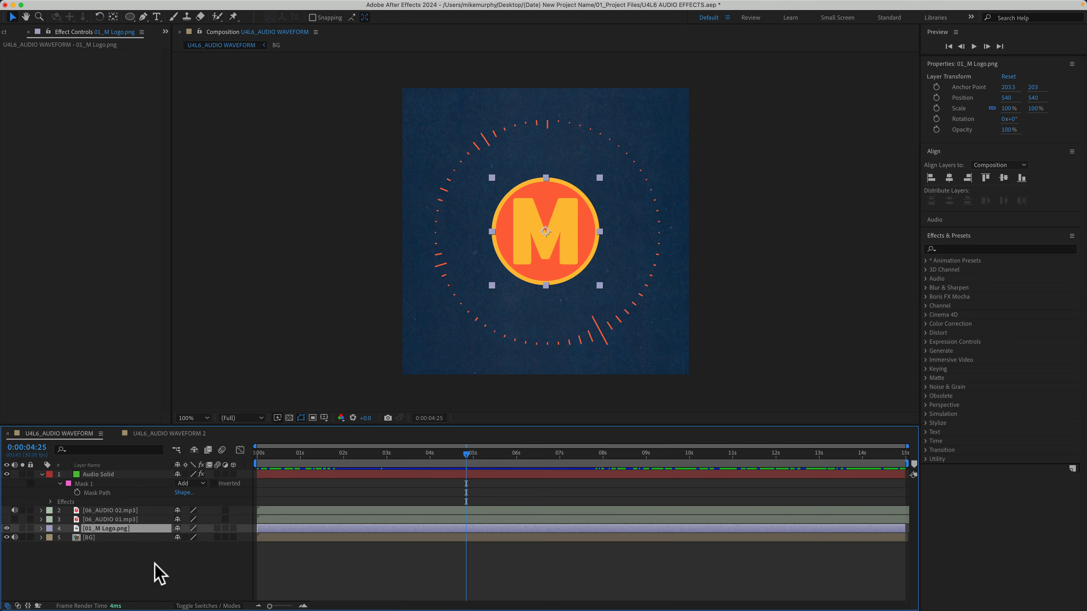
- Add a Drop Shadow layer style to the 01_M Logo.png layer and collapse the layer's properties
left_click(159, 574)
left_click(139, 529)
left_click(189, 5)
mouse_move(218, 284)
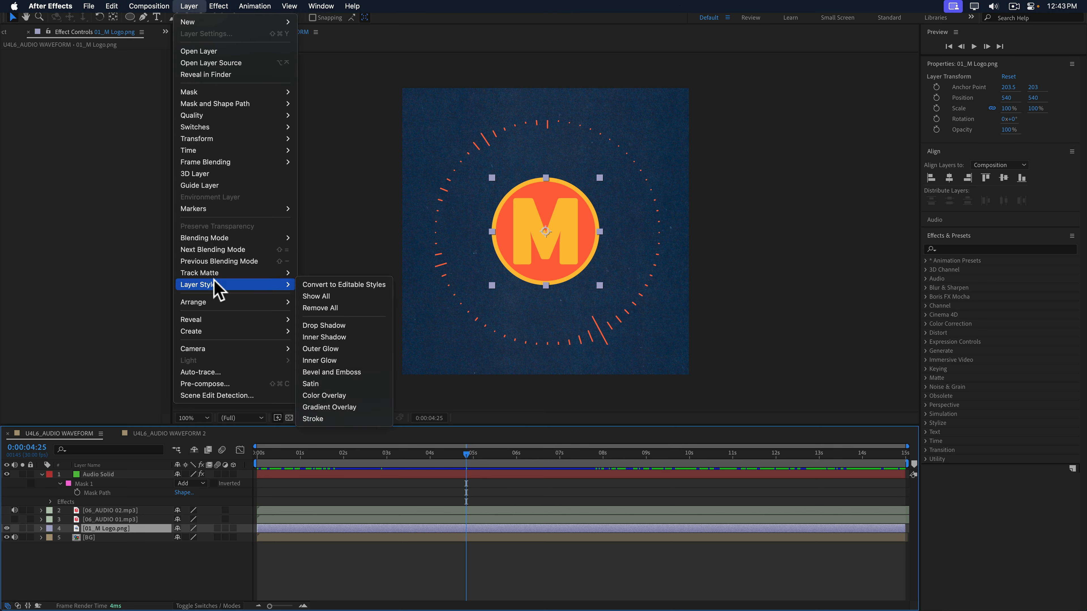
left_click(341, 326)
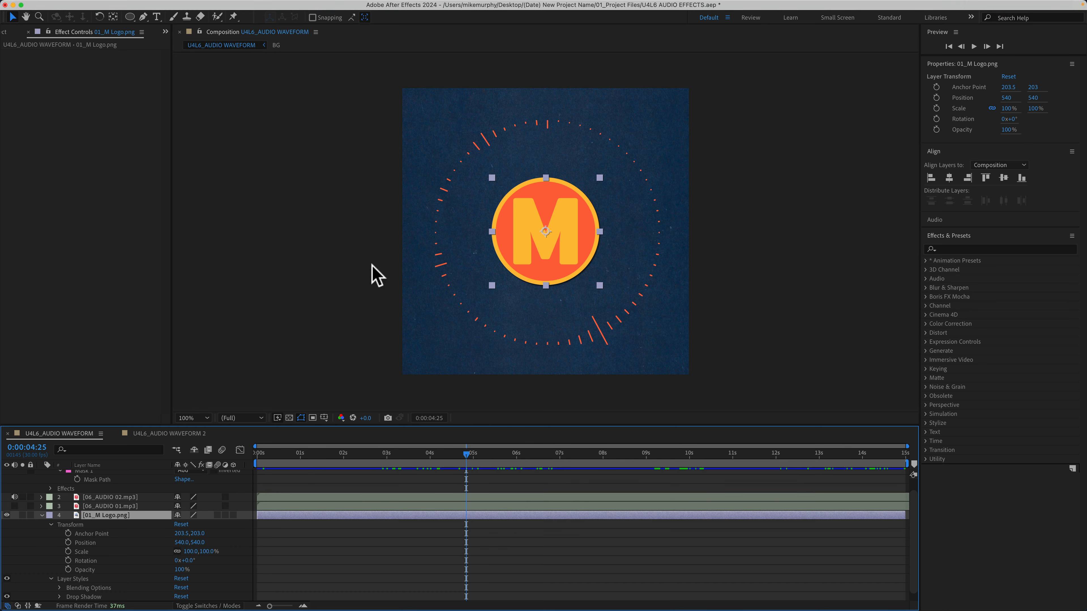
left_click(42, 516)
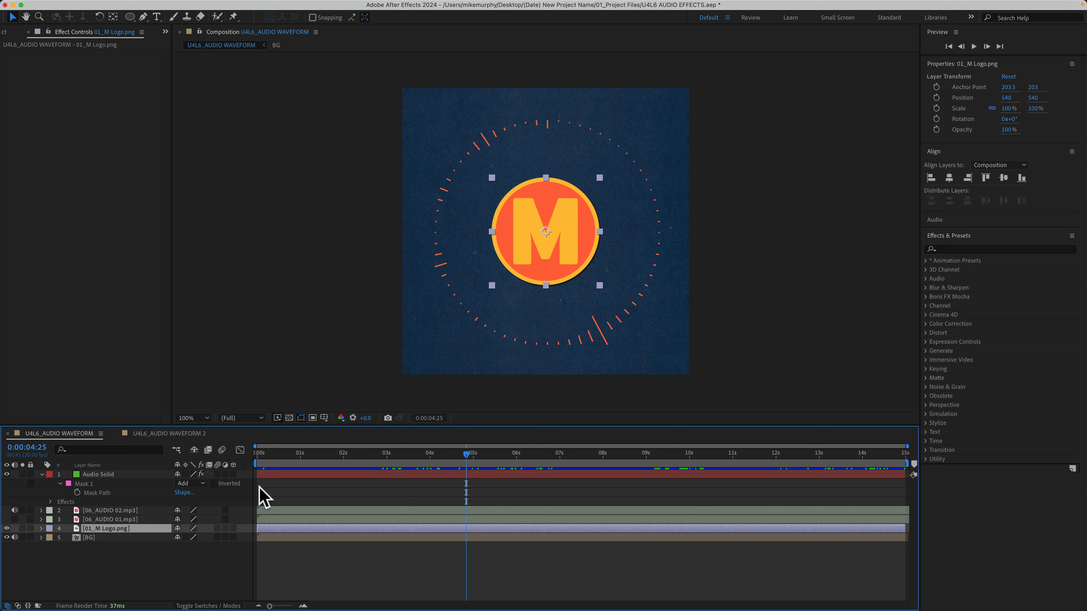
- Apply the Hand Drawn Effect preset to the 01_M Logo.png layer and set its Wiggle Amount slider to 750
left_click(957, 250)
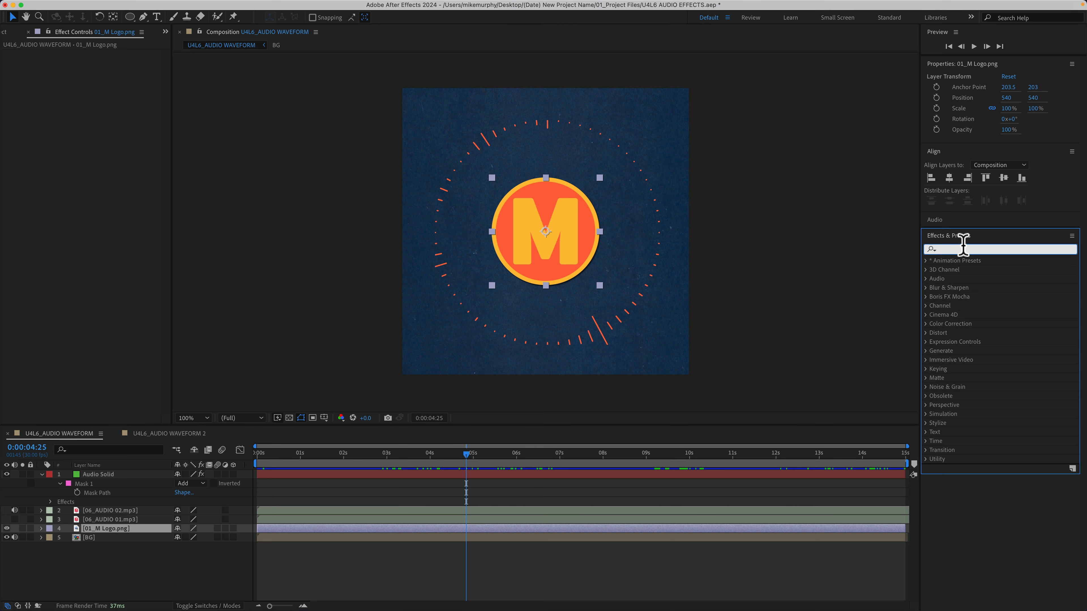
type("hand")
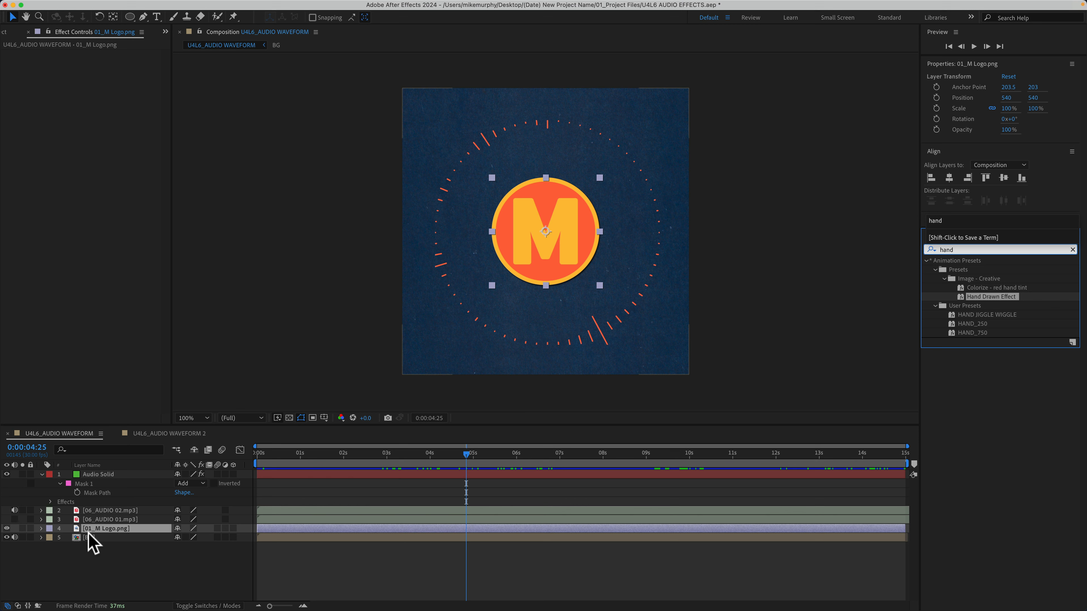
double_click(973, 295)
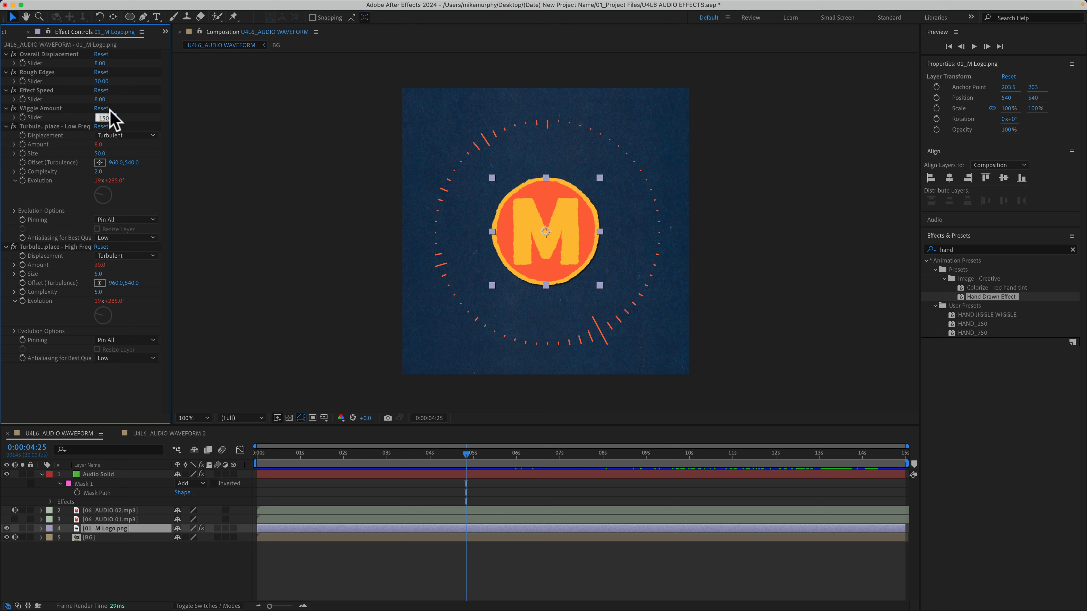
type("750")
left_click(742, 193)
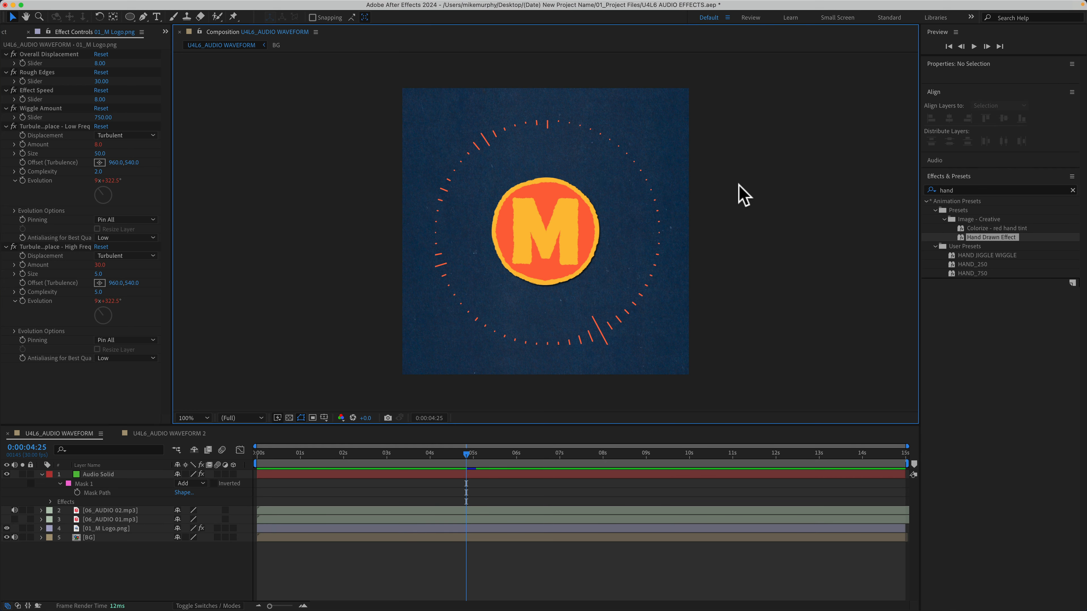
- Maximize the composition view at 200% and preview the finished circular spectrum and the U4L6_AUDIO WAVEFORM 2 composition
key("grave")
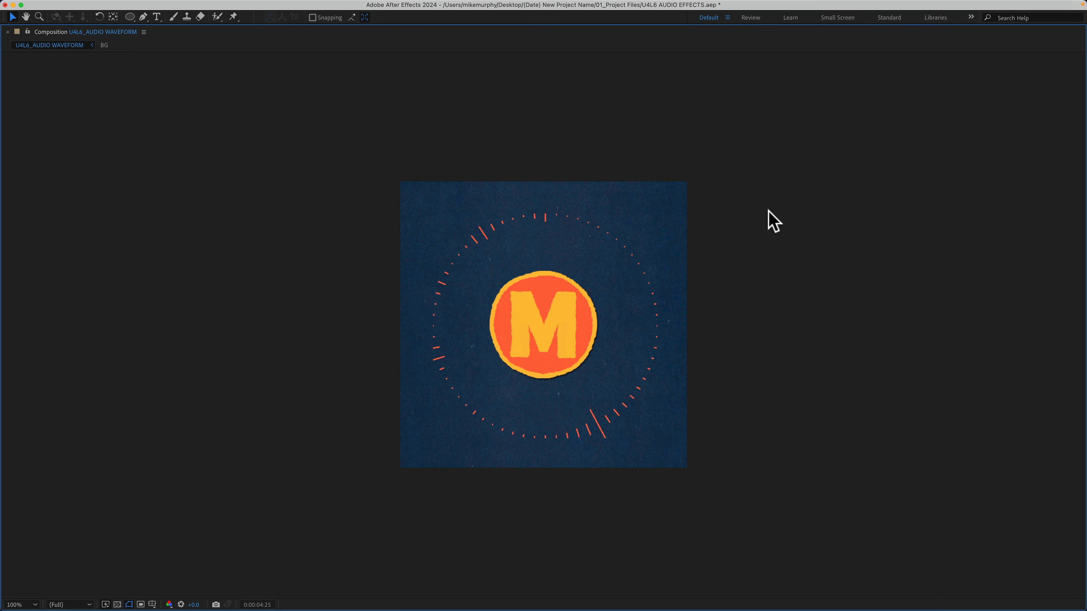
key("period")
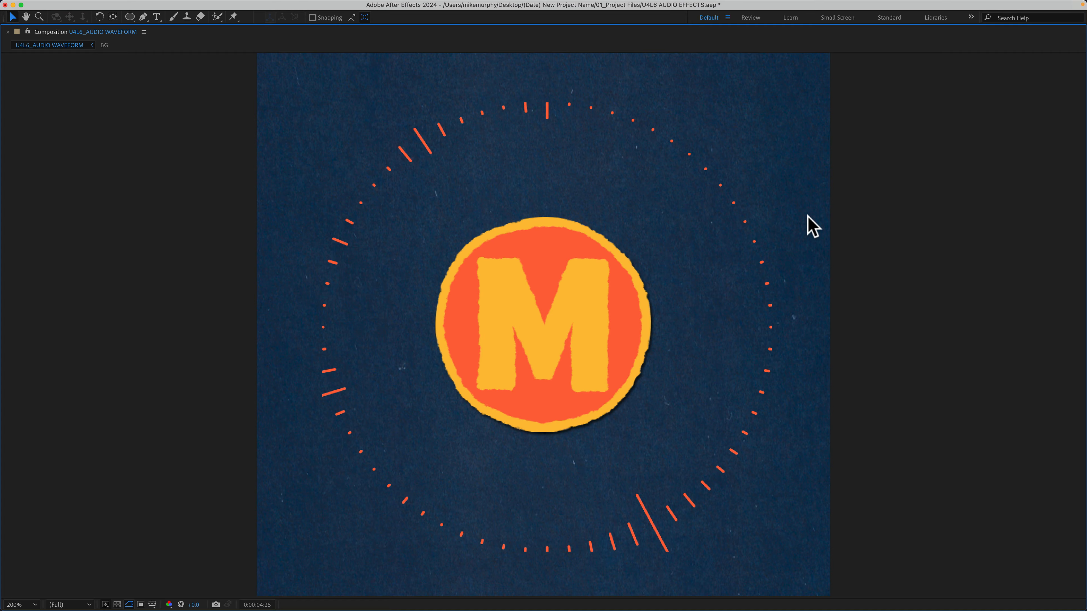
key("space")
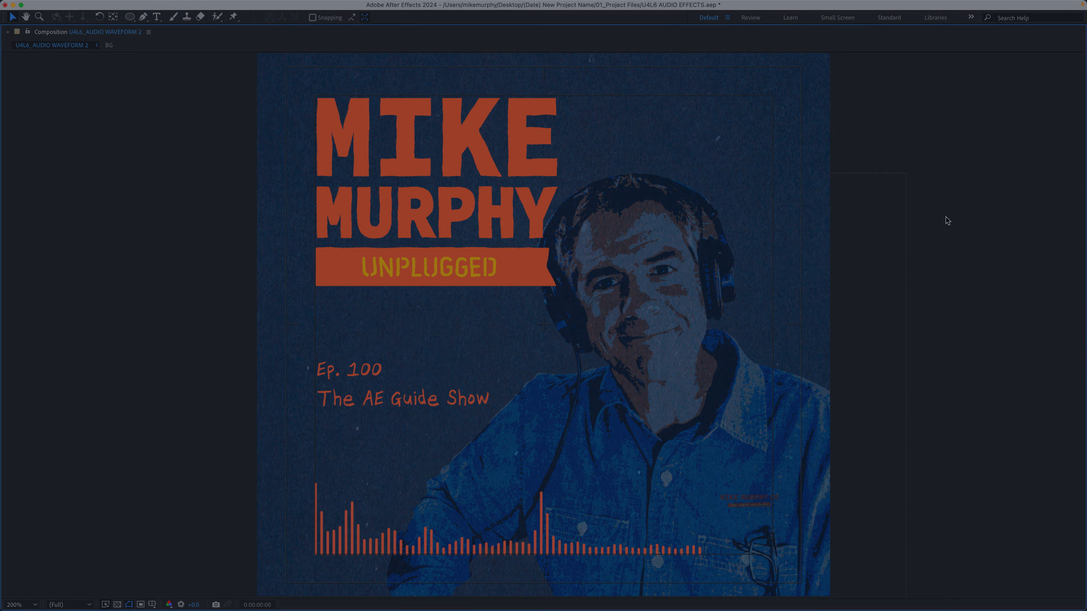
key("space")
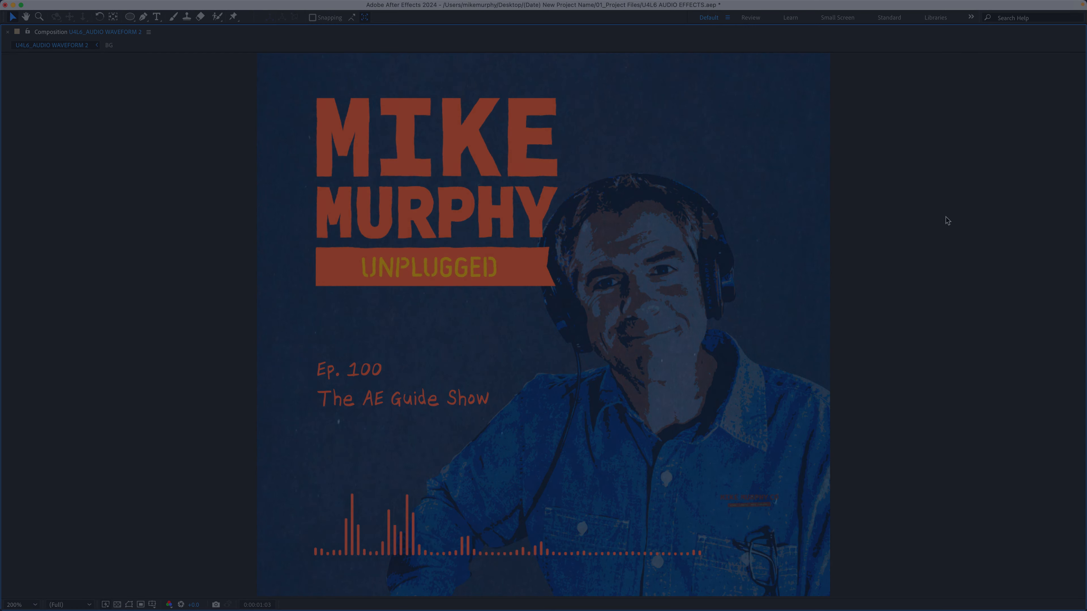